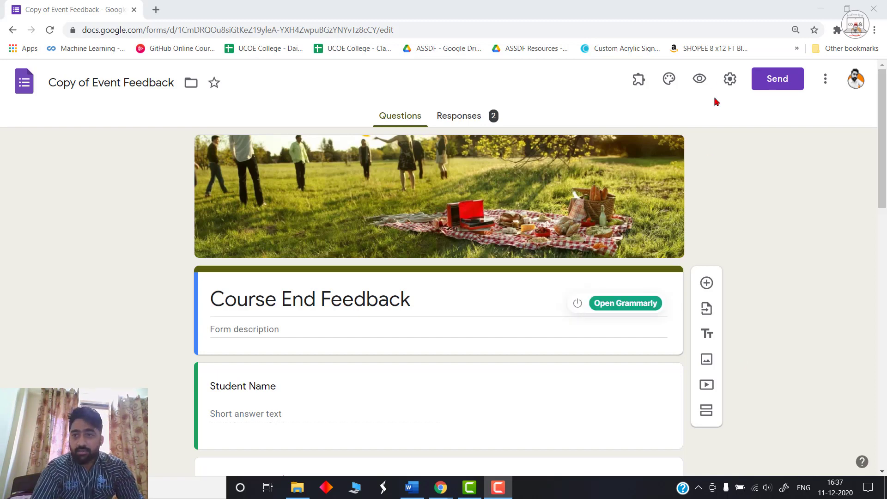
Try purple, blue, orange and green theme colours, then settle on Red Orange.
{"action": "left_click", "coordinate": [670, 79]}
{"action": "scroll", "coordinate": [813, 392], "scroll_direction": "down", "scroll_amount": 5}
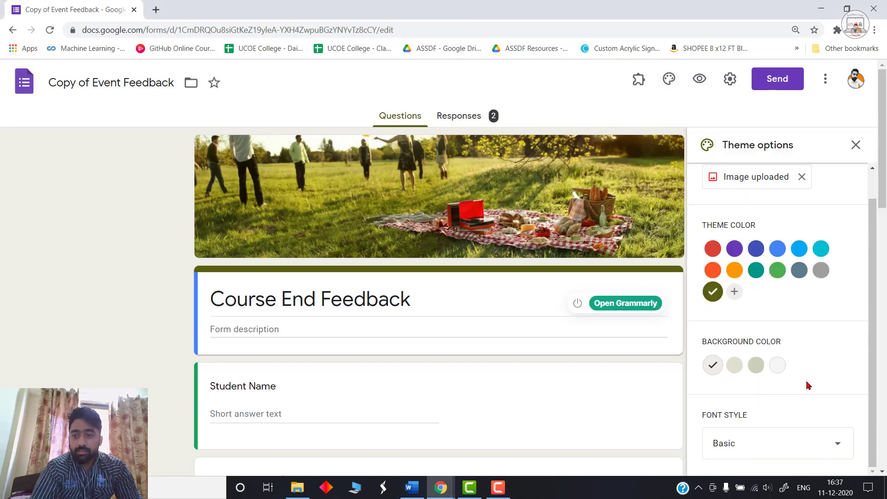
{"action": "left_click", "coordinate": [782, 444]}
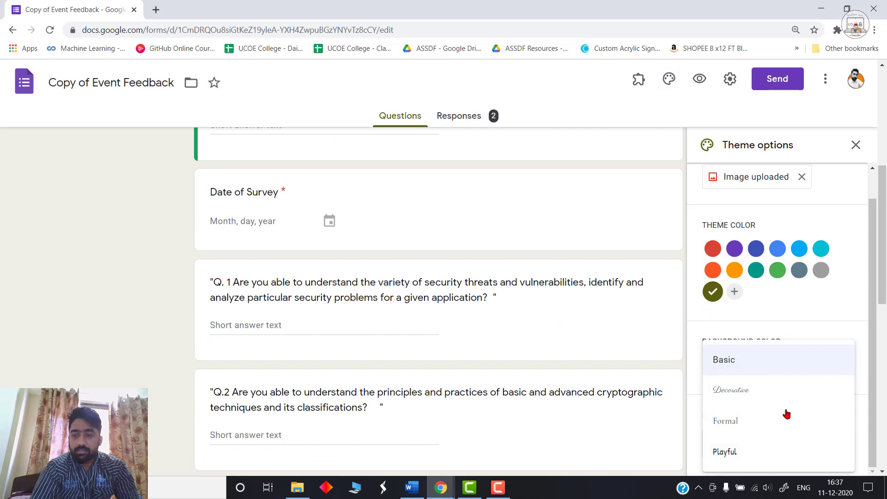
{"action": "left_click", "coordinate": [814, 323]}
{"action": "scroll", "coordinate": [822, 360], "scroll_direction": "up", "scroll_amount": 1}
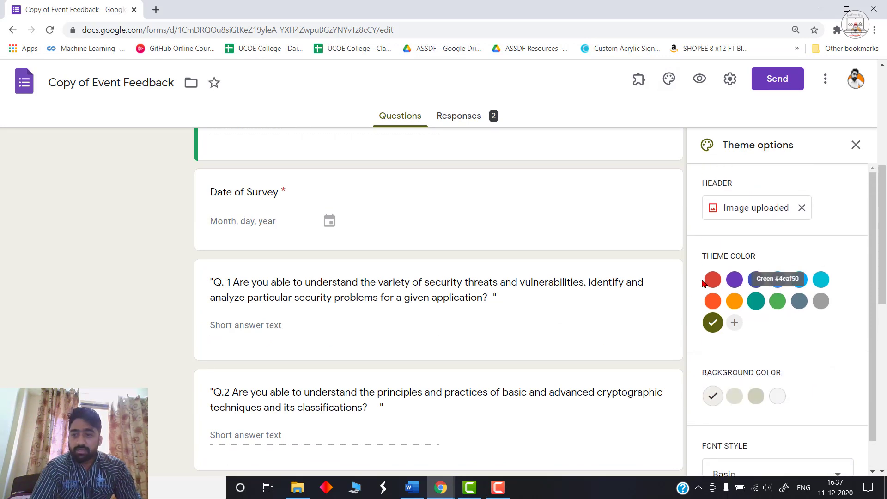
{"action": "left_click", "coordinate": [735, 279]}
{"action": "left_click", "coordinate": [778, 280]}
{"action": "left_click", "coordinate": [734, 301]}
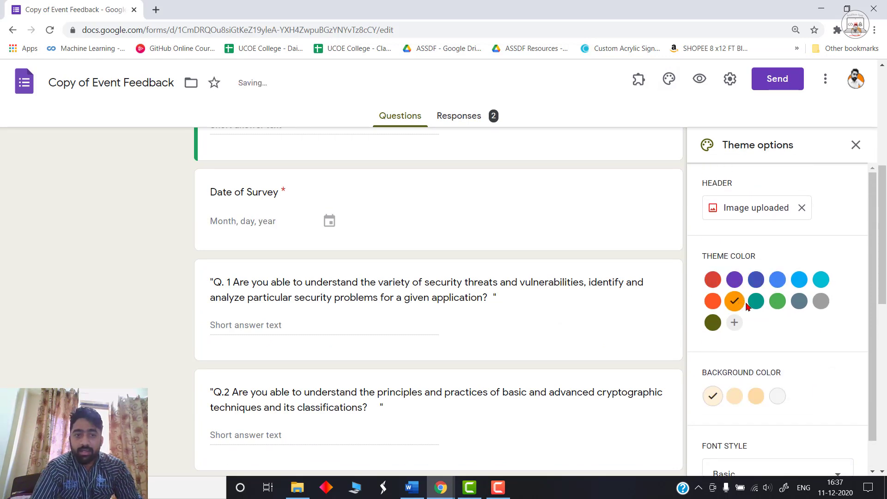
{"action": "left_click", "coordinate": [778, 300]}
{"action": "left_click", "coordinate": [715, 300]}
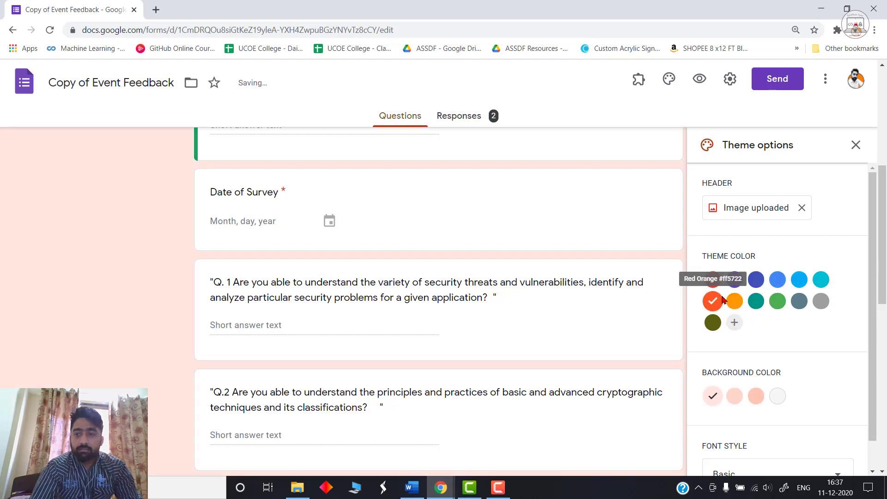
Preview the Decorative font style, then set the form's font style to Playful.
{"action": "scroll", "coordinate": [730, 434], "scroll_direction": "down", "scroll_amount": 3}
{"action": "left_click", "coordinate": [796, 438]}
{"action": "scroll", "coordinate": [796, 438], "scroll_direction": "down", "scroll_amount": 3}
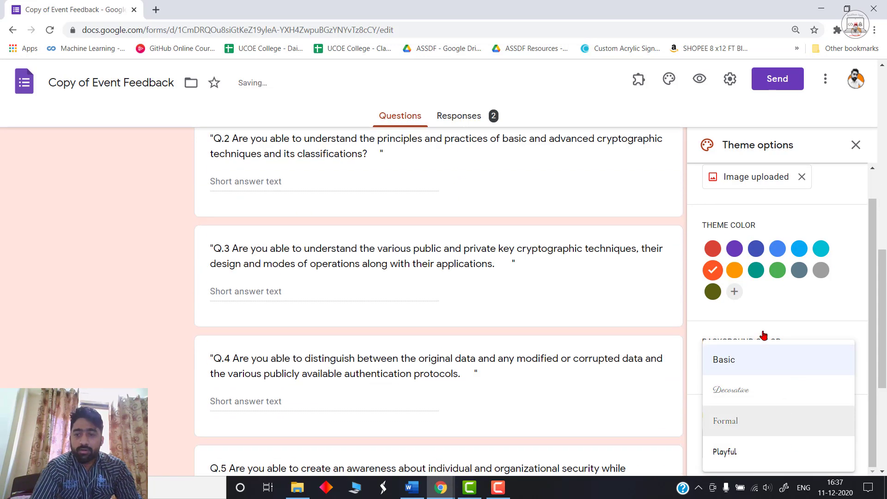
{"action": "left_click", "coordinate": [751, 400]}
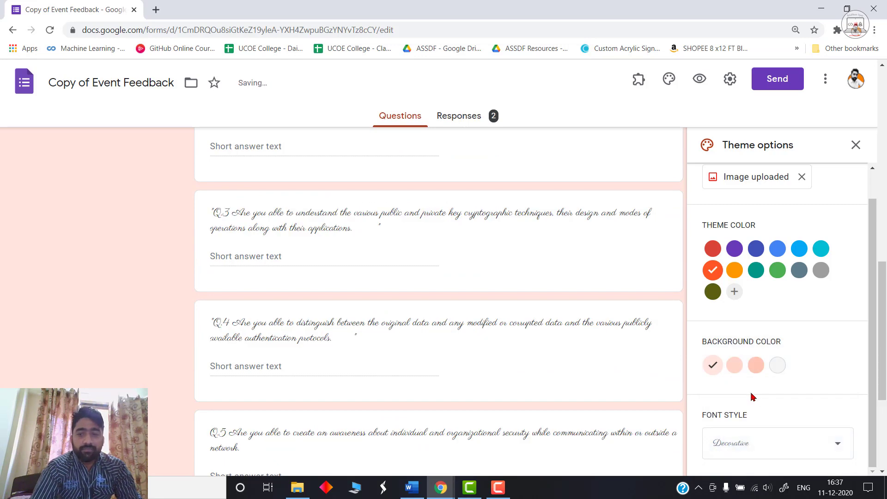
{"action": "left_click", "coordinate": [733, 446]}
{"action": "left_click", "coordinate": [740, 361]}
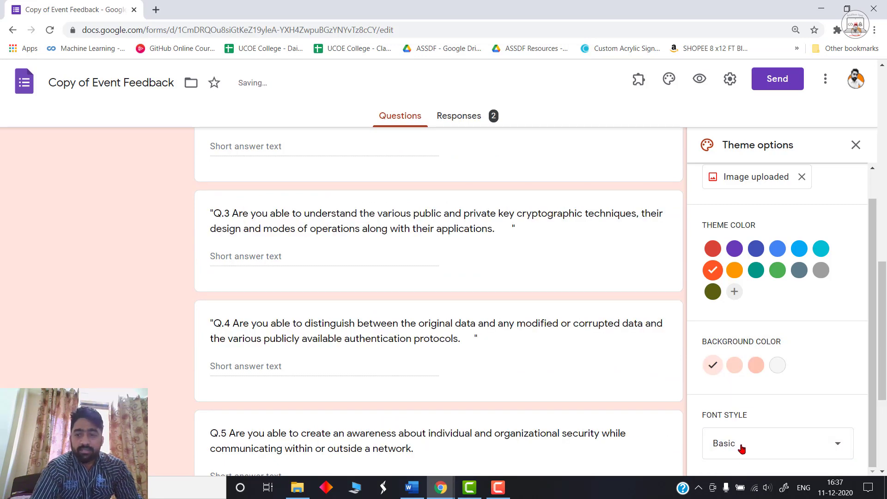
{"action": "left_click", "coordinate": [744, 447]}
{"action": "left_click", "coordinate": [726, 452]}
{"action": "scroll", "coordinate": [580, 370], "scroll_direction": "up", "scroll_amount": 10}
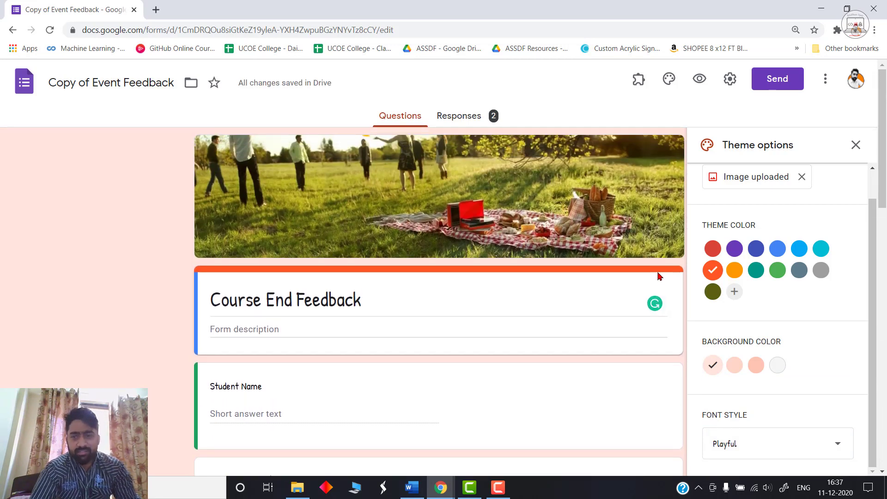
{"action": "scroll", "coordinate": [814, 301], "scroll_direction": "up", "scroll_amount": 1}
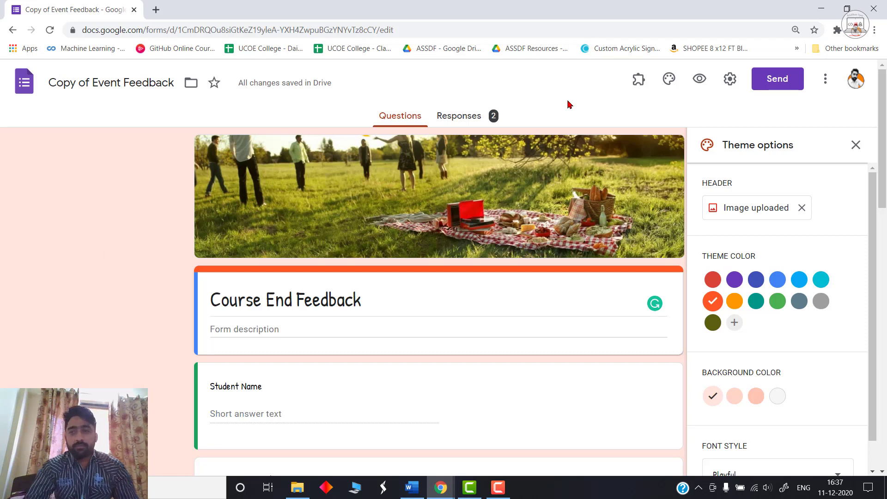
Close the Theme options panel to reveal the picnic-themed Course End Feedback form.
{"action": "left_click", "coordinate": [855, 146]}
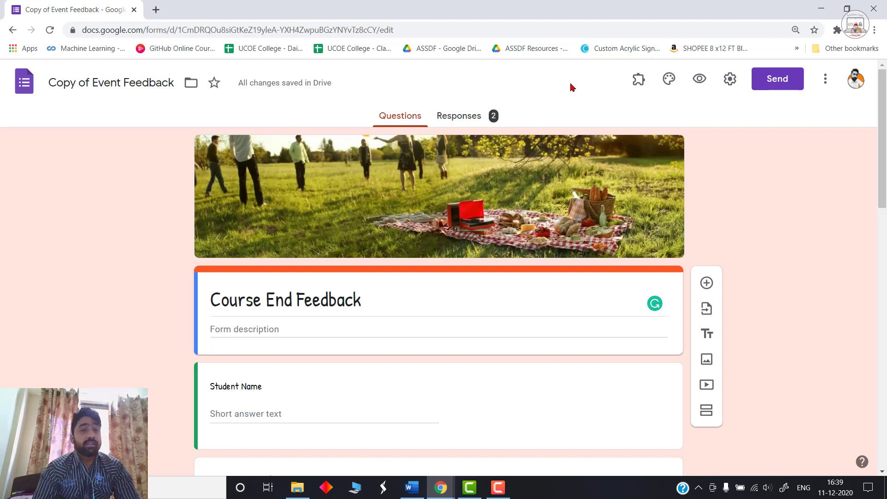
In Word, enlarge the plain-text a^2 + b^2 = c^2 line with Grow Font.
{"action": "left_click", "coordinate": [412, 488]}
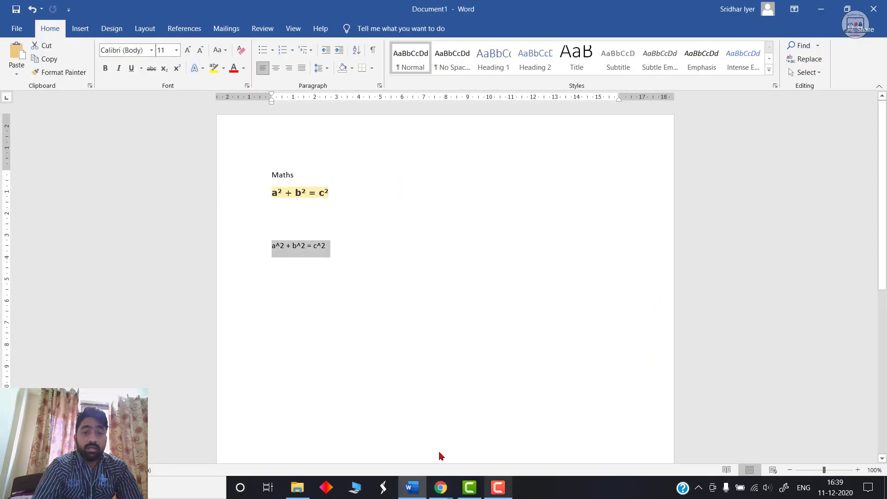
{"action": "left_click", "coordinate": [349, 284]}
{"action": "scroll", "coordinate": [347, 260], "scroll_direction": "up", "scroll_amount": 8}
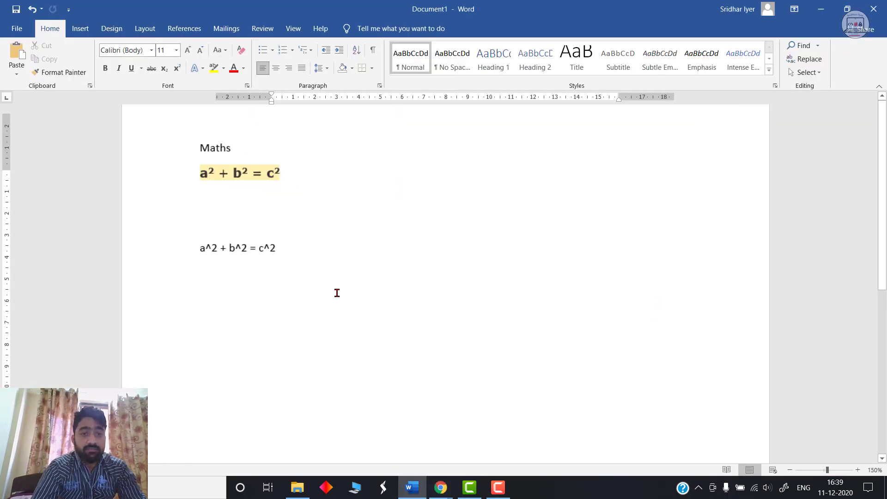
{"action": "left_click_drag", "start_coordinate": [251, 246], "coordinate": [134, 249]}
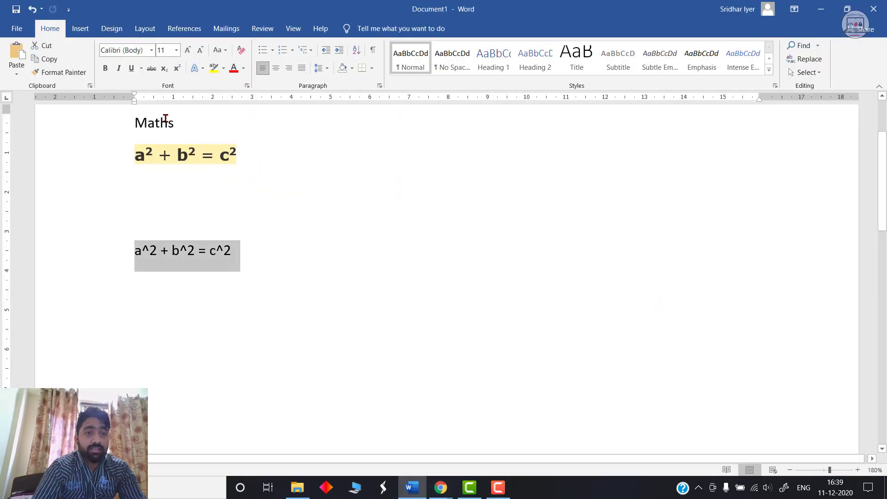
{"action": "left_click", "coordinate": [238, 255]}
{"action": "left_click", "coordinate": [105, 247]}
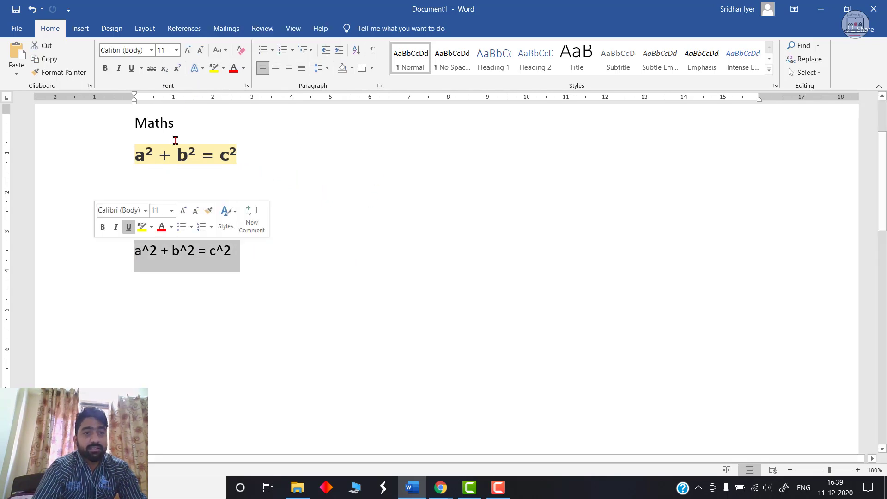
{"action": "left_click", "coordinate": [188, 50]}
{"action": "left_click", "coordinate": [188, 50]}
{"action": "left_click", "coordinate": [189, 50]}
{"action": "left_click", "coordinate": [360, 270]}
Grow the top superscript equation twice, reselect the bottom line, then minimize Word.
{"action": "left_click_drag", "start_coordinate": [244, 172], "coordinate": [134, 159]}
{"action": "left_click", "coordinate": [187, 50]}
{"action": "left_click", "coordinate": [187, 50]}
{"action": "left_click", "coordinate": [414, 252]}
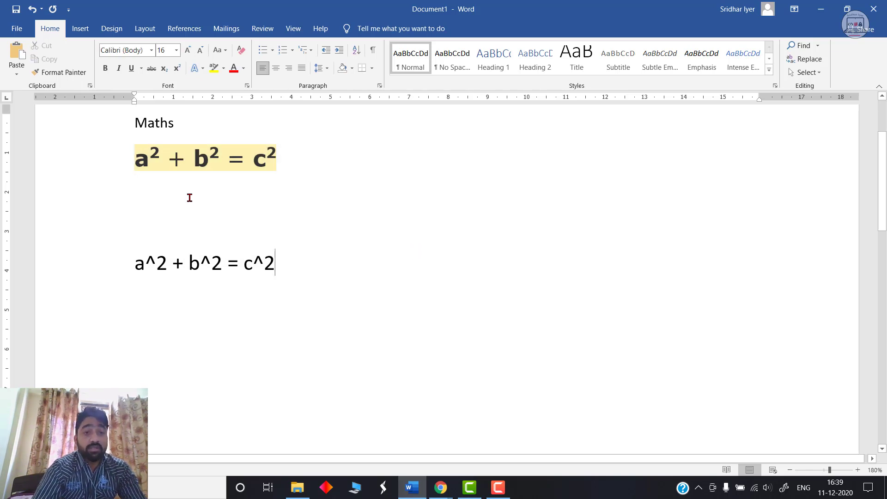
{"action": "left_click", "coordinate": [140, 263]}
{"action": "left_click_drag", "start_coordinate": [130, 264], "coordinate": [290, 273]}
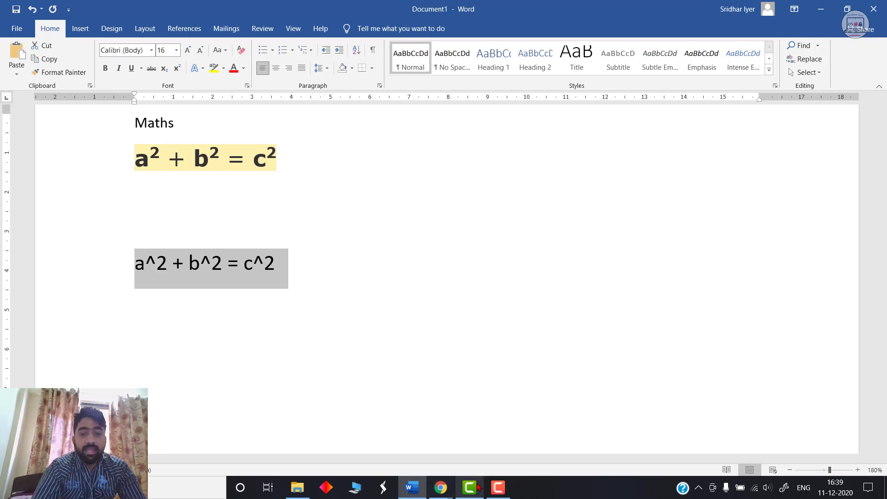
{"action": "left_click", "coordinate": [821, 9]}
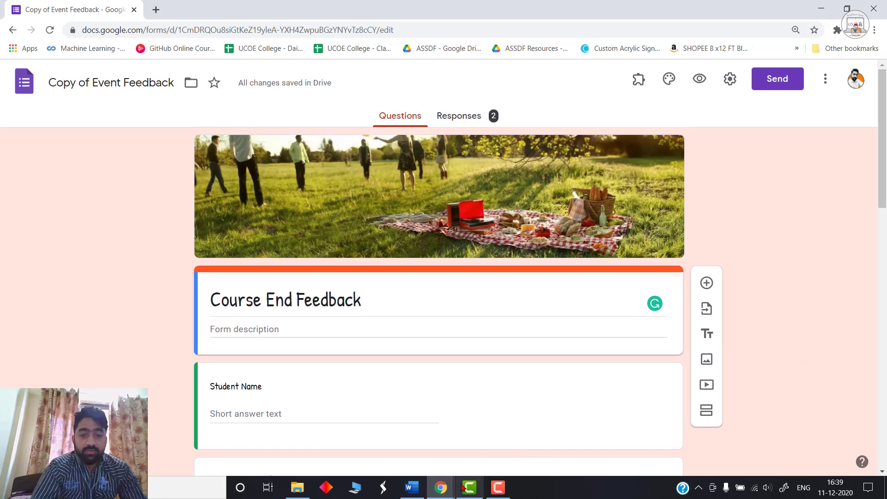
Copy the top a²+b²=c² equation from Word and add a question below Student Name.
{"action": "left_click", "coordinate": [412, 487]}
{"action": "left_click_drag", "start_coordinate": [292, 155], "coordinate": [144, 162]}
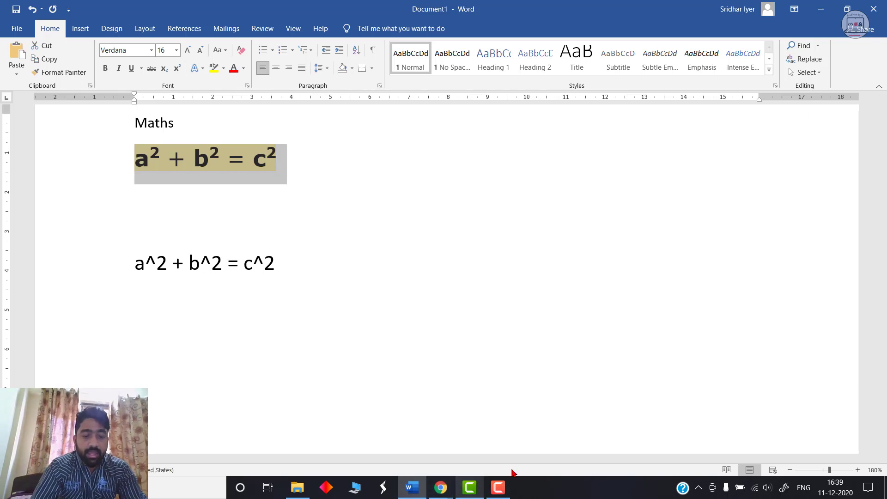
{"action": "left_click", "coordinate": [440, 487]}
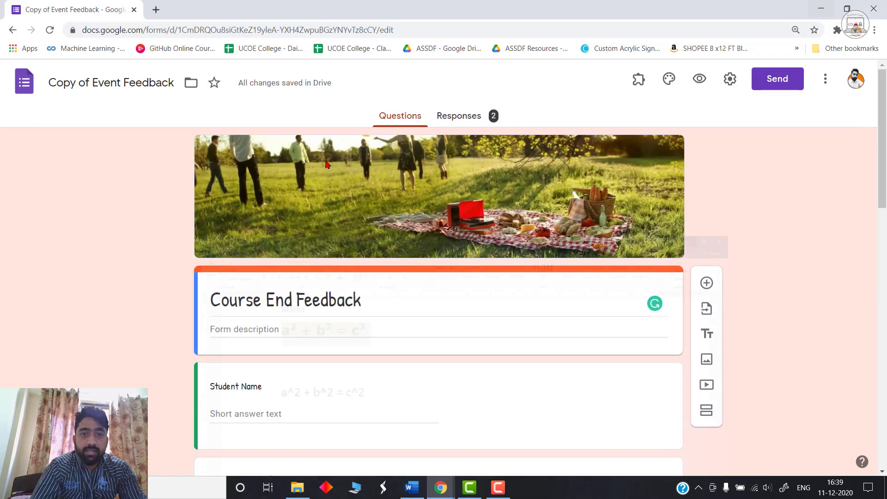
{"action": "left_click", "coordinate": [269, 386]}
{"action": "left_click", "coordinate": [706, 333]}
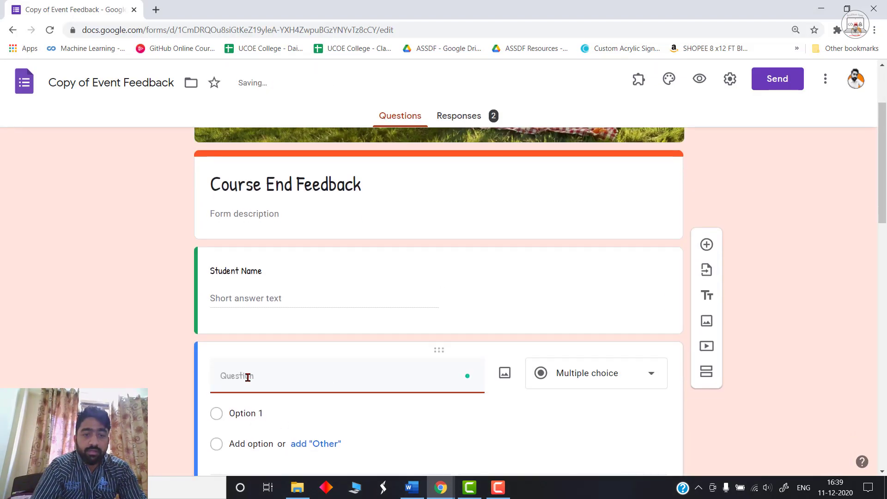
Paste the equation into the new question's title and erase it back to a2.
{"action": "type", "text": "a2 + b2 = c2"}
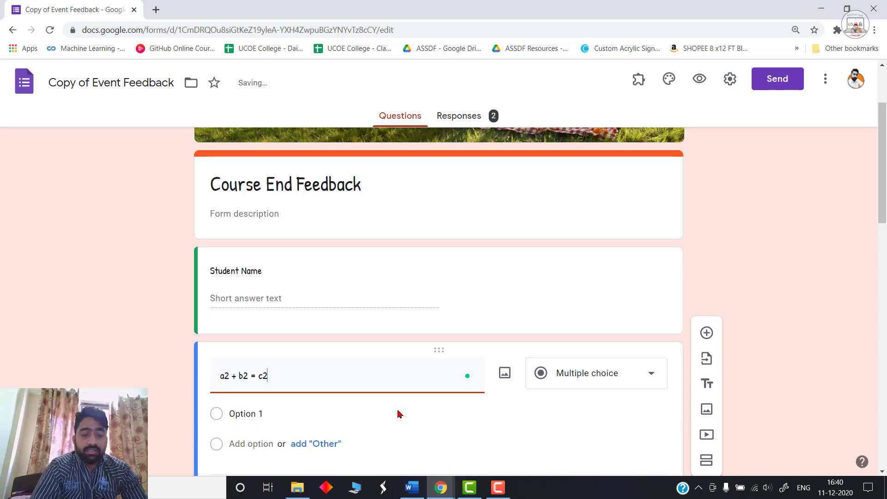
{"action": "key", "text": "ctrl+plus"}
{"action": "key", "text": "ctrl+plus"}
{"action": "key", "text": "ctrl+plus"}
{"action": "key", "text": "ctrl+plus"}
{"action": "key", "text": "ctrl+minus"}
{"action": "key", "text": "ctrl+minus"}
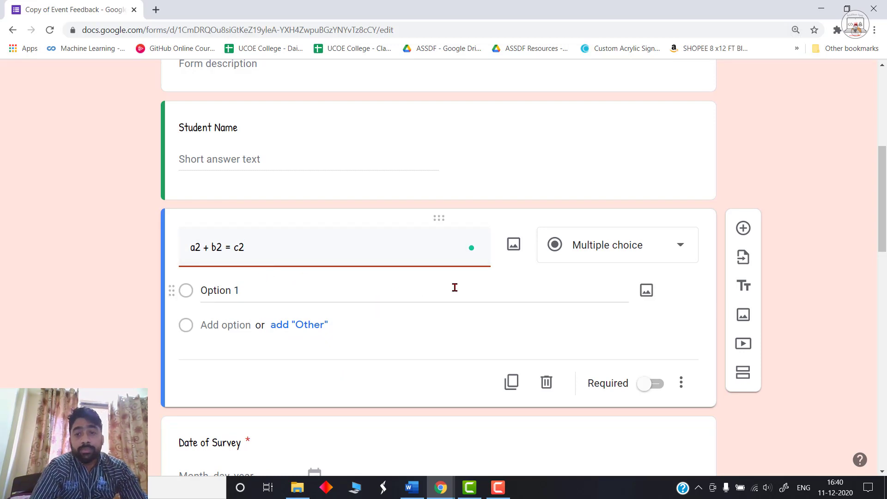
{"action": "key", "text": "ctrl+minus"}
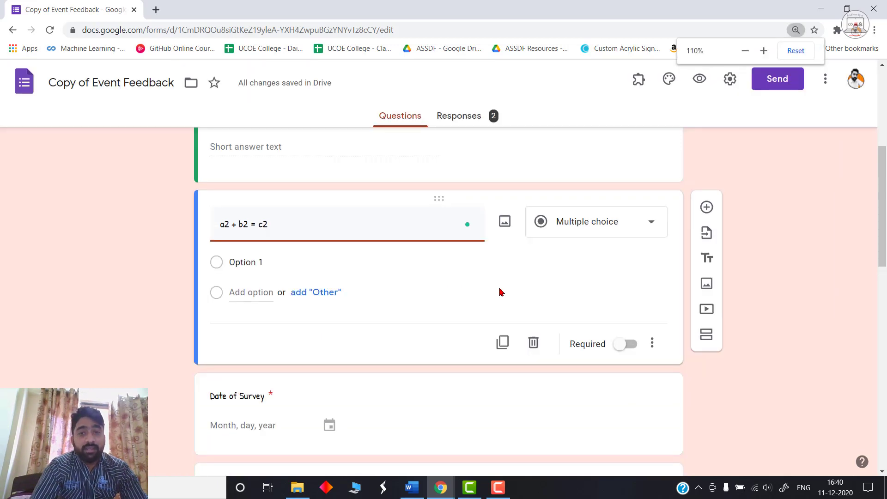
{"action": "key", "text": "ctrl+plus"}
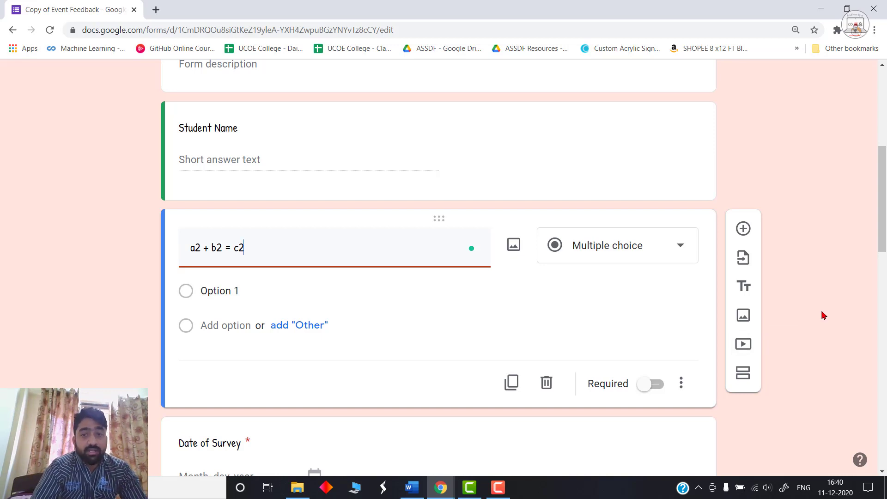
{"action": "key", "text": "ctrl+minus"}
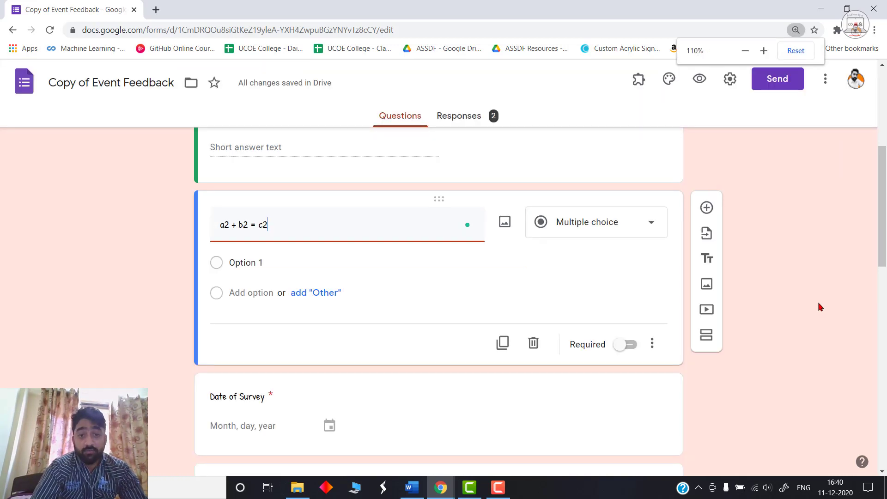
{"action": "key", "text": "BackSpace"}
{"action": "key", "text": "BackSpace"}
{"action": "key", "text": "BackSpace"}
{"action": "key", "text": "BackSpace"}
{"action": "key", "text": "BackSpace"}
{"action": "key", "text": "BackSpace"}
{"action": "key", "text": "BackSpace"}
{"action": "key", "text": "BackSpace"}
{"action": "key", "text": "BackSpace"}
{"action": "key", "text": "BackSpace"}
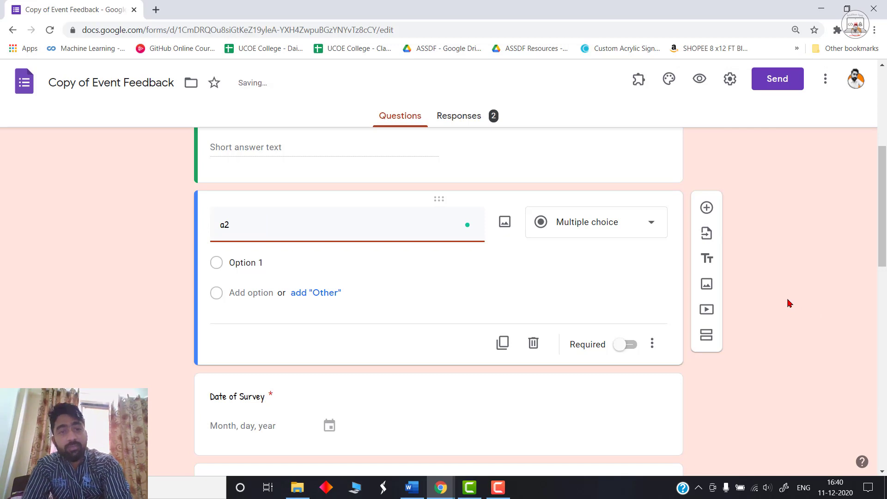
{"action": "key", "text": "BackSpace"}
{"action": "key", "text": "BackSpace"}
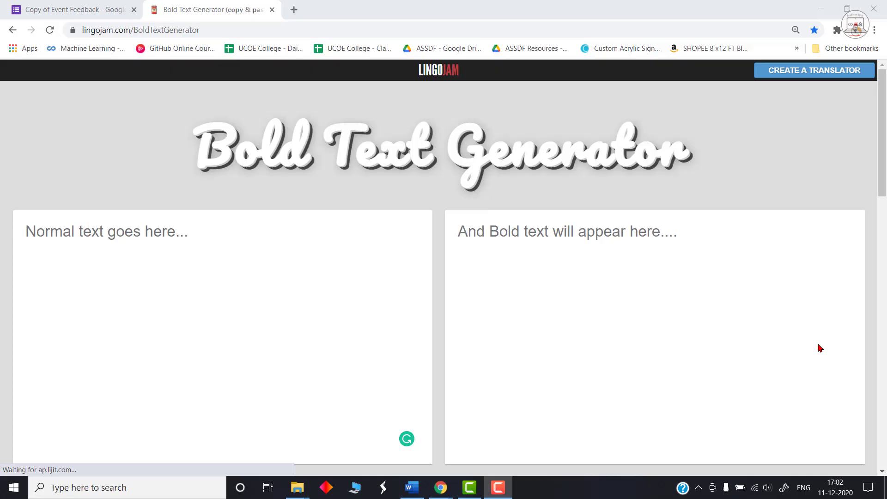
Title the new question 'Radius of Earth?' and copy that title for the Bold Text Generator.
{"action": "left_click", "coordinate": [72, 9]}
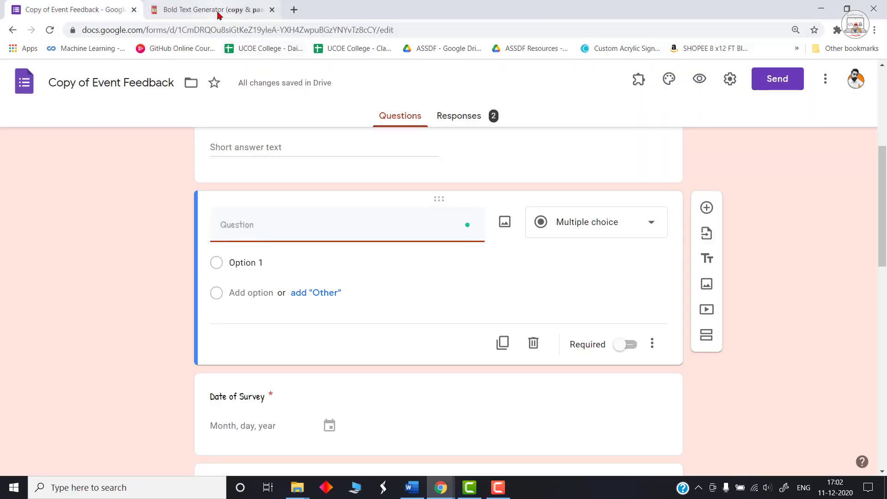
{"action": "scroll", "coordinate": [442, 184], "scroll_direction": "up", "scroll_amount": 4}
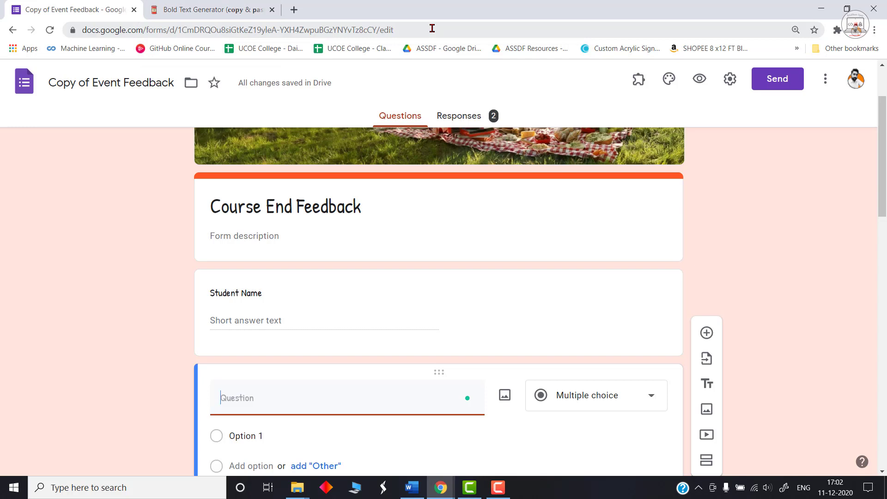
{"action": "left_click", "coordinate": [210, 9]}
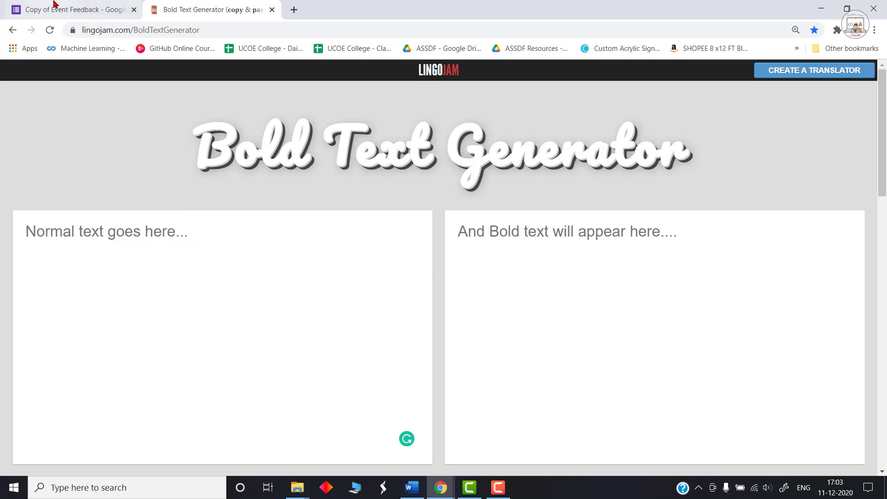
{"action": "left_click", "coordinate": [79, 6]}
{"action": "scroll", "coordinate": [313, 389], "scroll_direction": "down", "scroll_amount": 5}
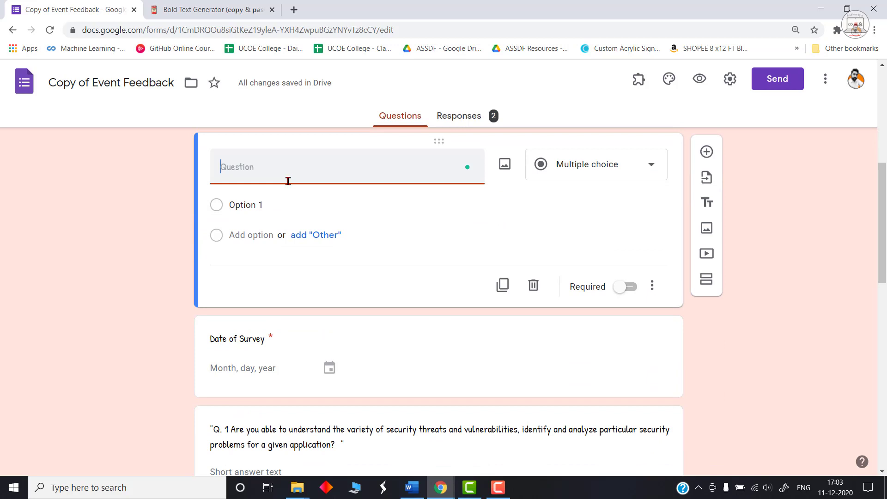
{"action": "type", "text": "Radius of Eart"}
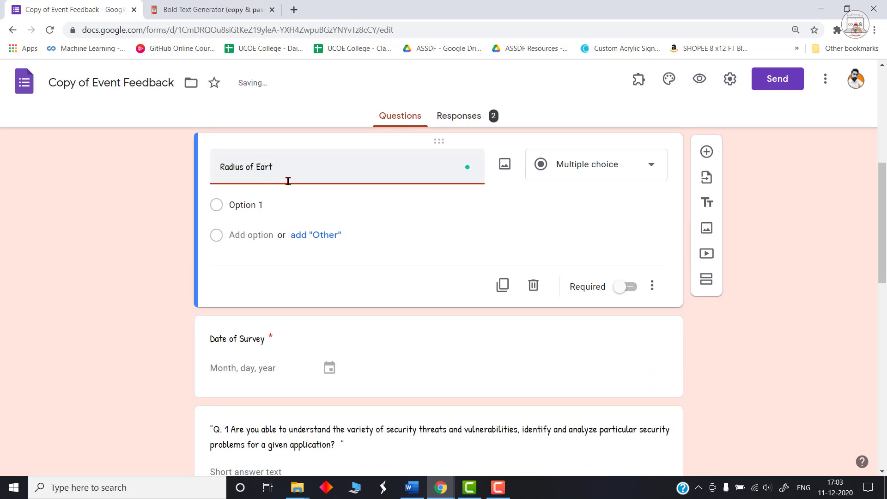
{"action": "type", "text": "h?"}
{"action": "key", "text": "ctrl+a"}
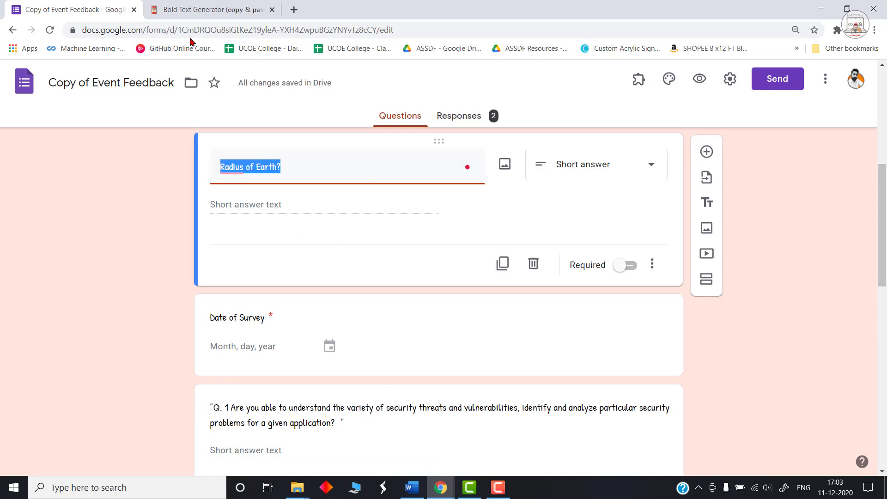
{"action": "left_click", "coordinate": [202, 5]}
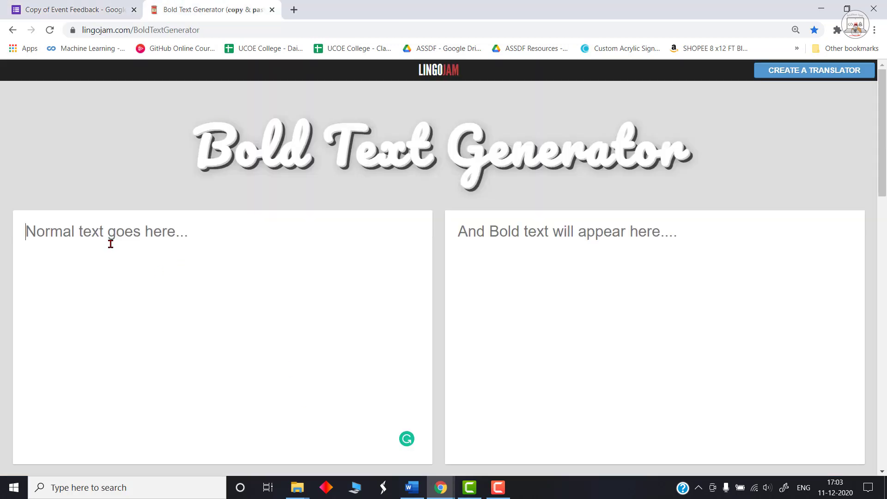
Paste 'Radius of Earth?' into LingoJam and select its boxed-letter version.
{"action": "key", "text": "ctrl+v"}
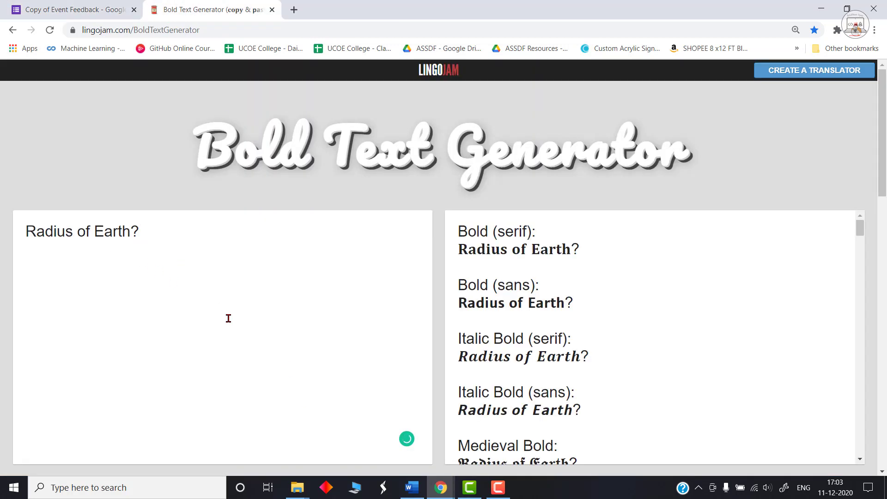
{"action": "scroll", "coordinate": [612, 283], "scroll_direction": "down", "scroll_amount": 3}
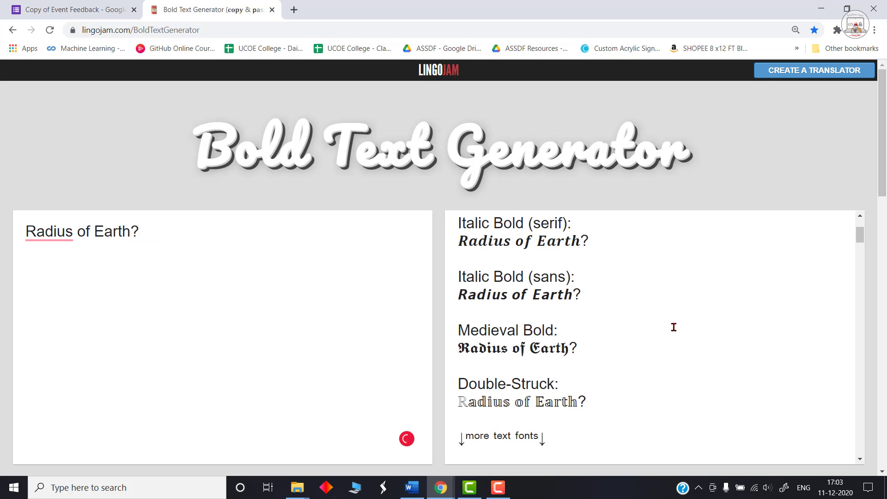
{"action": "scroll", "coordinate": [673, 327], "scroll_direction": "up", "scroll_amount": 3}
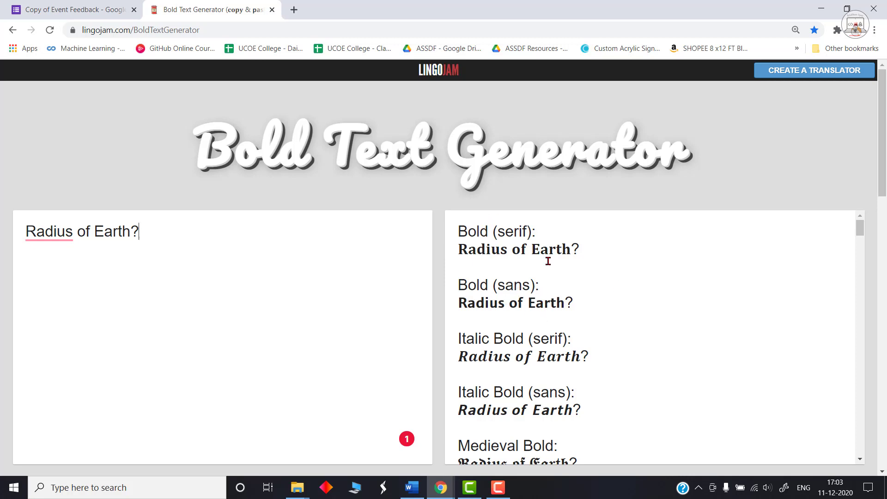
{"action": "scroll", "coordinate": [598, 327], "scroll_direction": "down", "scroll_amount": 4}
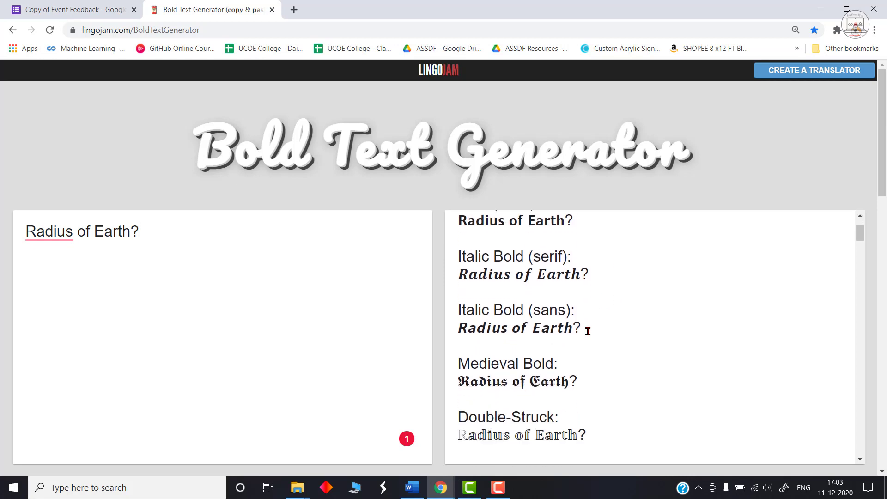
{"action": "scroll", "coordinate": [580, 319], "scroll_direction": "down", "scroll_amount": 8}
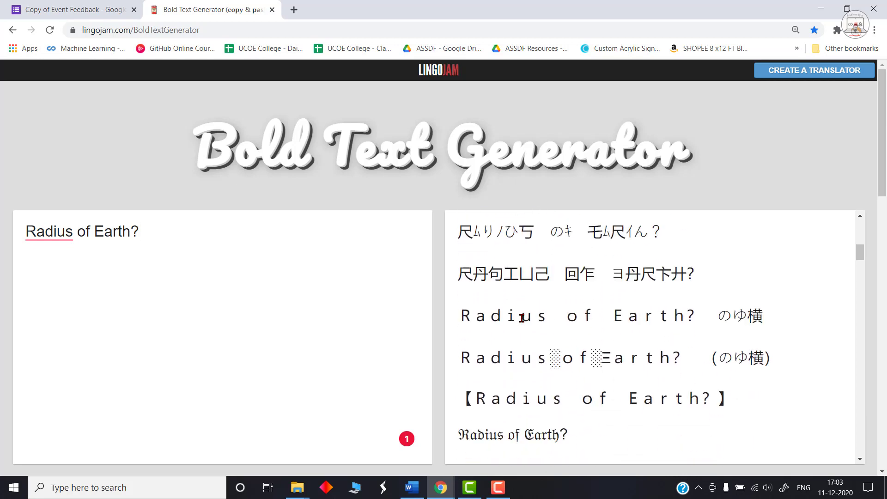
{"action": "scroll", "coordinate": [599, 339], "scroll_direction": "down", "scroll_amount": 6}
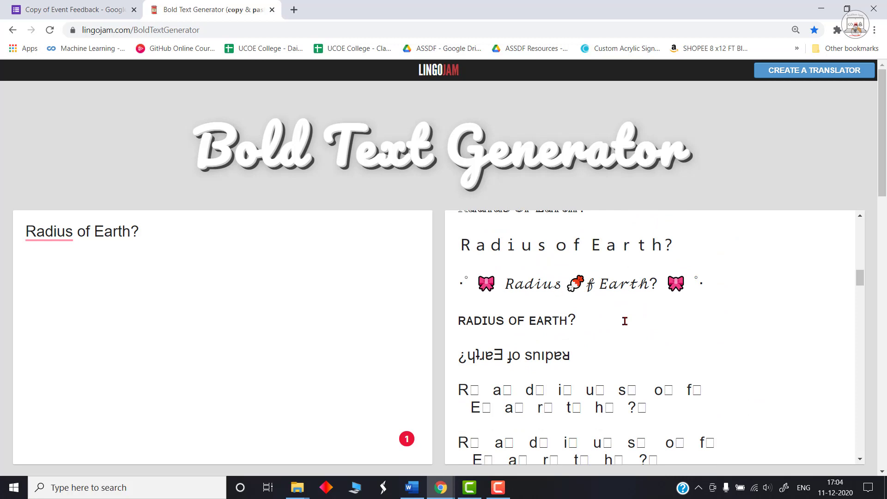
{"action": "scroll", "coordinate": [630, 342], "scroll_direction": "down", "scroll_amount": 3}
{"action": "scroll", "coordinate": [630, 342], "scroll_direction": "down", "scroll_amount": 7}
{"action": "left_click", "coordinate": [605, 331]}
{"action": "scroll", "coordinate": [605, 331], "scroll_direction": "up", "scroll_amount": 2}
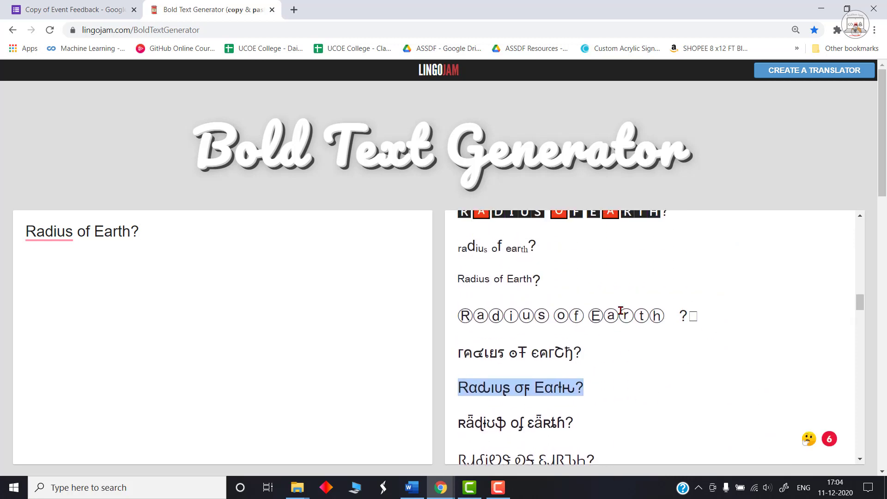
{"action": "scroll", "coordinate": [588, 330], "scroll_direction": "up", "scroll_amount": 3}
{"action": "left_click_drag", "start_coordinate": [682, 377], "coordinate": [440, 380]}
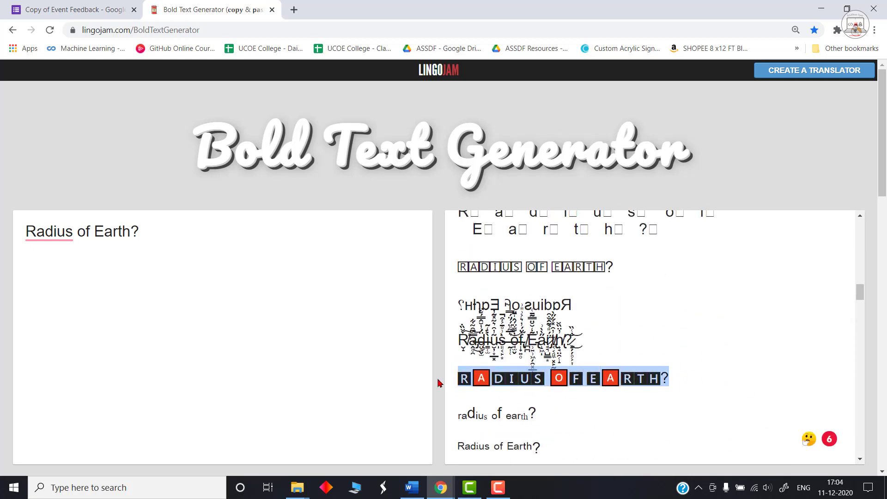
Replace the form question's title with the boxed-letter 'Radius of Earth?'.
{"action": "left_click", "coordinate": [122, 8]}
{"action": "left_click", "coordinate": [321, 158]}
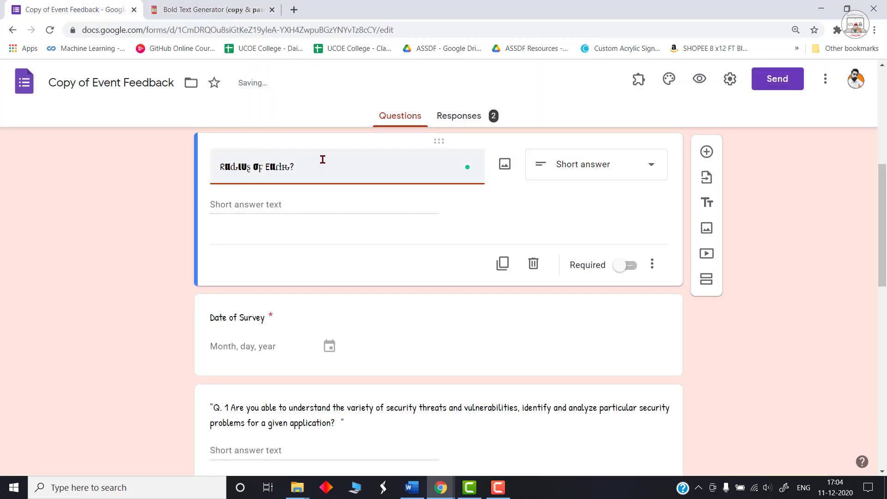
{"action": "left_click_drag", "start_coordinate": [321, 159], "coordinate": [207, 166]}
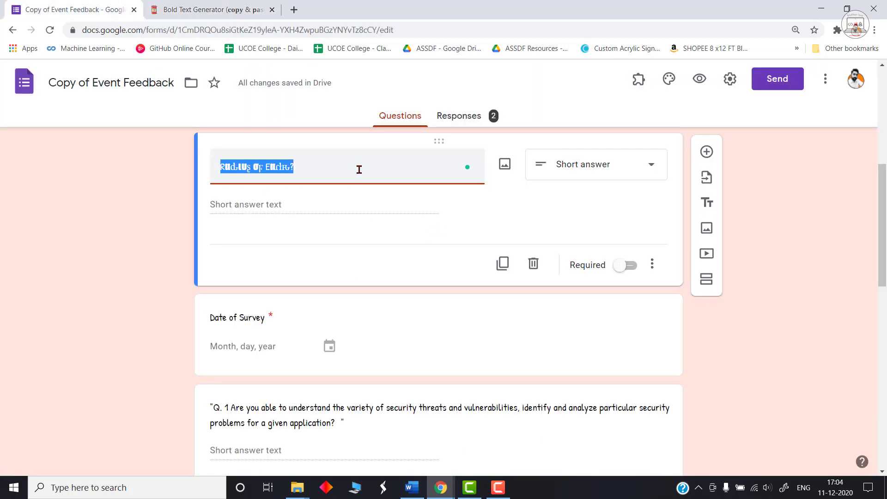
{"action": "key", "text": "ctrl+v"}
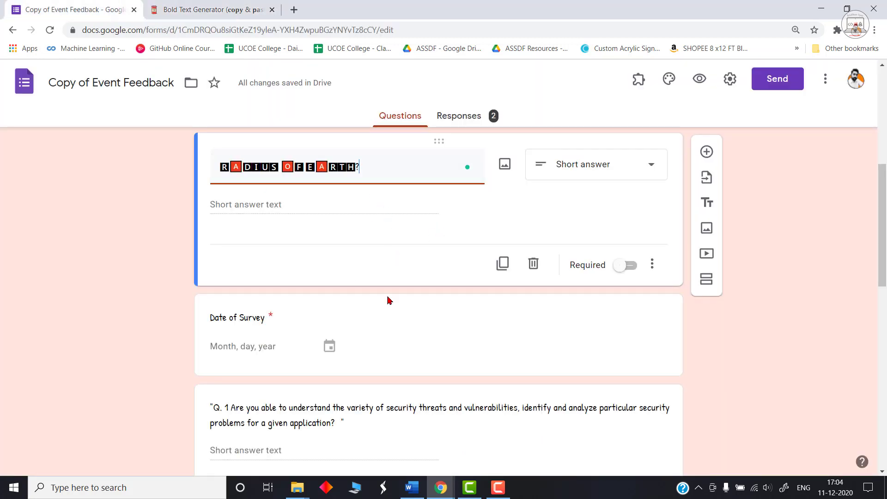
Preview the form's boxed-letter title at 150% zoom, then return to the editor.
{"action": "left_click", "coordinate": [700, 79]}
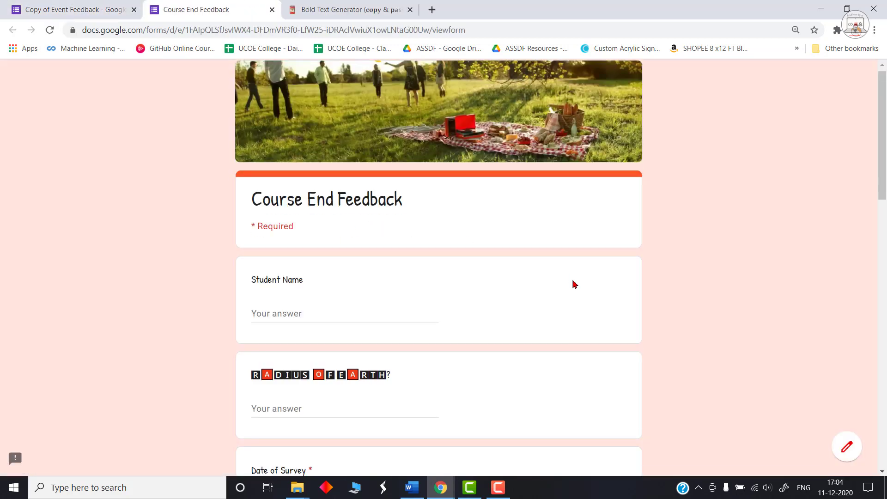
{"action": "scroll", "coordinate": [334, 271], "scroll_direction": "down", "scroll_amount": 2}
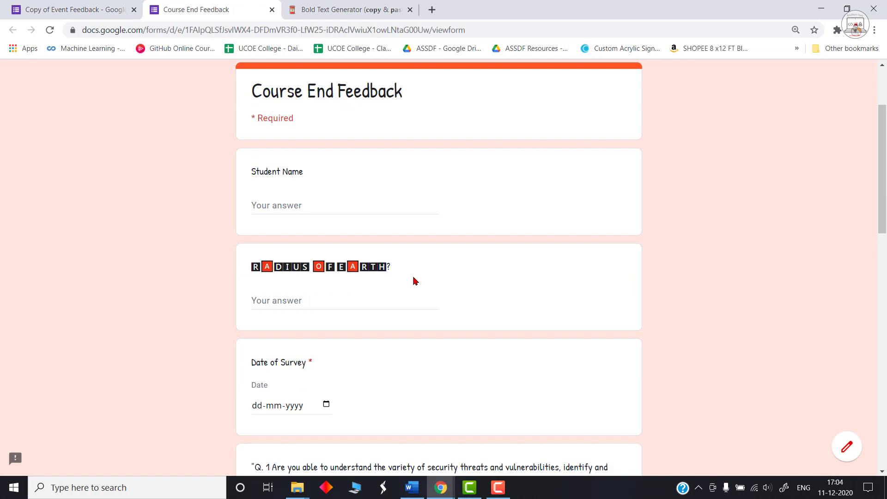
{"action": "key", "text": "ctrl+plus"}
{"action": "key", "text": "ctrl+plus"}
{"action": "key", "text": "ctrl+plus"}
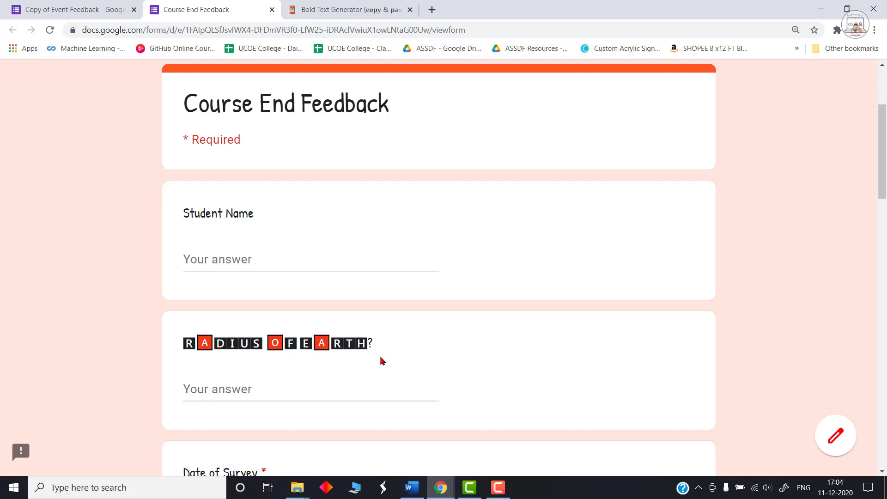
{"action": "key", "text": "ctrl+minus"}
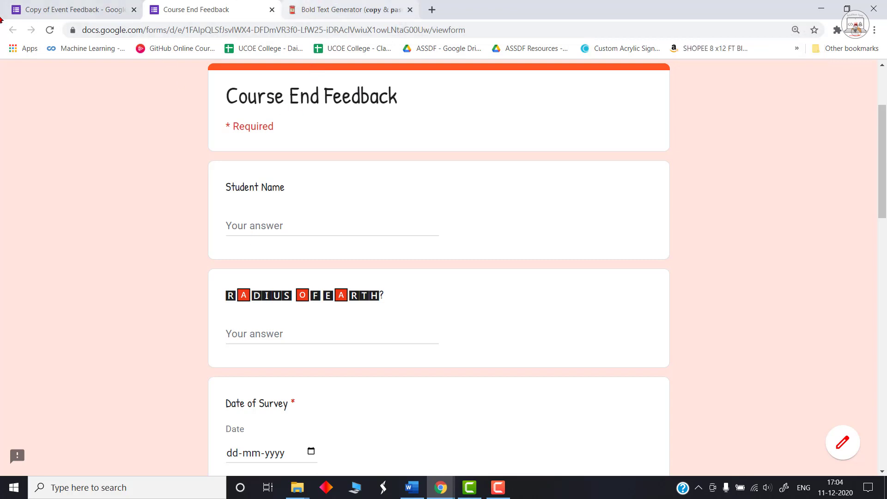
{"action": "key", "text": "ctrl+shift+Tab"}
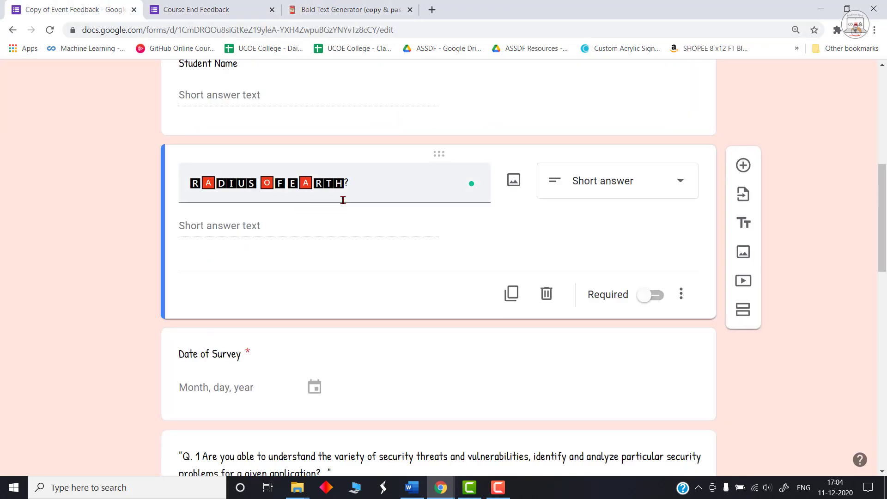
Swap the question title for LingoJam's bold fraktur (Medieval Bold) 'Radius of Earth?'.
{"action": "key", "text": "ctrl+z"}
{"action": "key", "text": "ctrl+z"}
{"action": "left_click", "coordinate": [324, 9]}
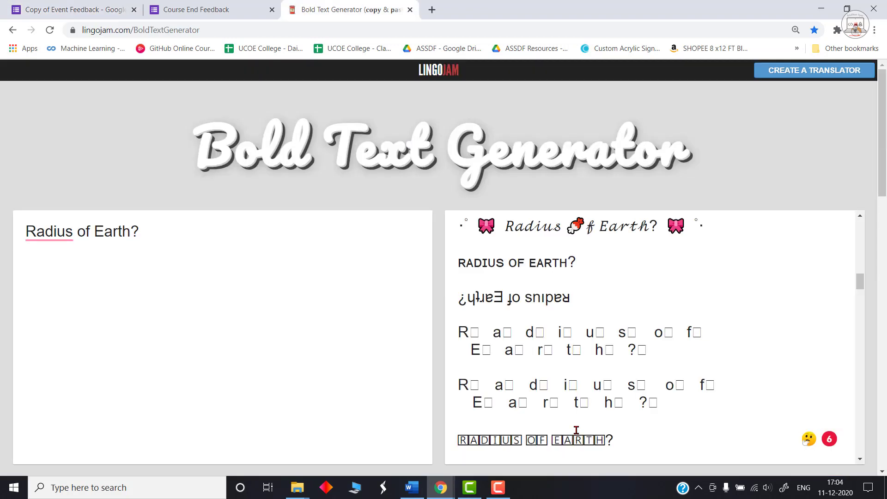
{"action": "scroll", "coordinate": [808, 440], "scroll_direction": "down", "scroll_amount": 5}
{"action": "scroll", "coordinate": [806, 441], "scroll_direction": "up", "scroll_amount": 3}
{"action": "left_click_drag", "start_coordinate": [585, 409], "coordinate": [451, 403]}
{"action": "key", "text": "ctrl+c"}
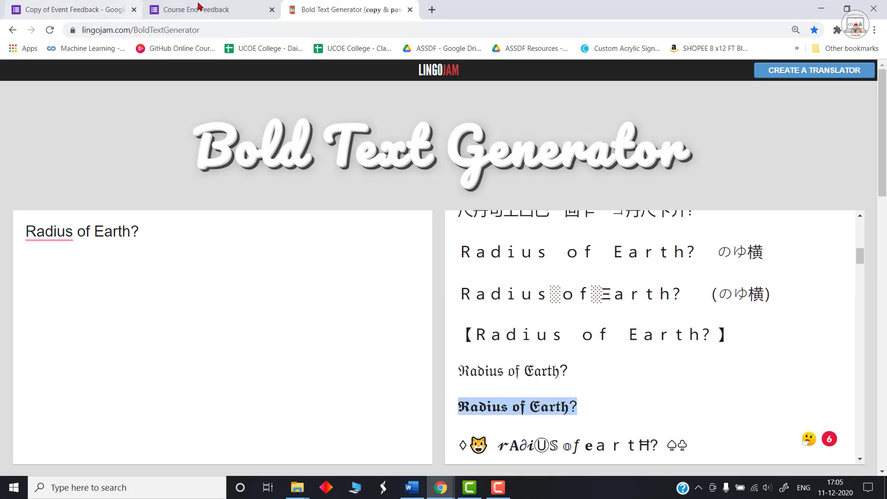
{"action": "left_click", "coordinate": [119, 12]}
{"action": "triple_click", "coordinate": [263, 184]}
{"action": "key", "text": "ctrl+v"}
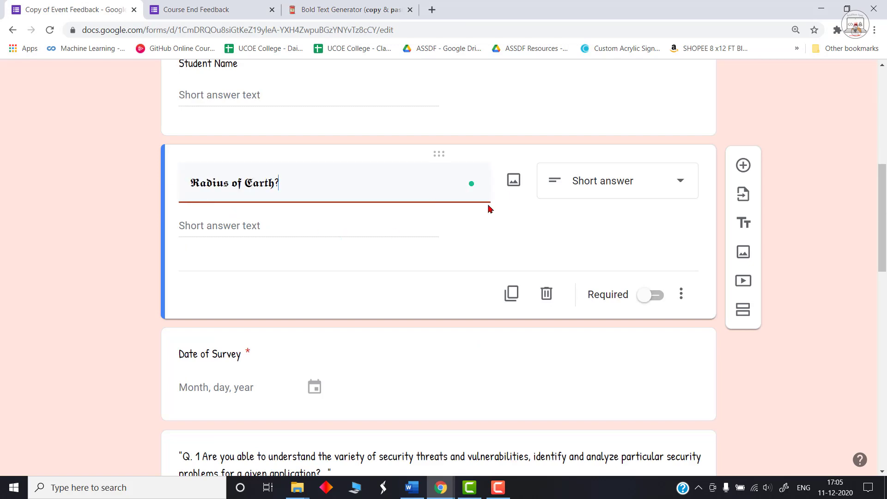
{"action": "scroll", "coordinate": [601, 250], "scroll_direction": "up", "scroll_amount": 6}
{"action": "scroll", "coordinate": [683, 222], "scroll_direction": "up", "scroll_amount": 3}
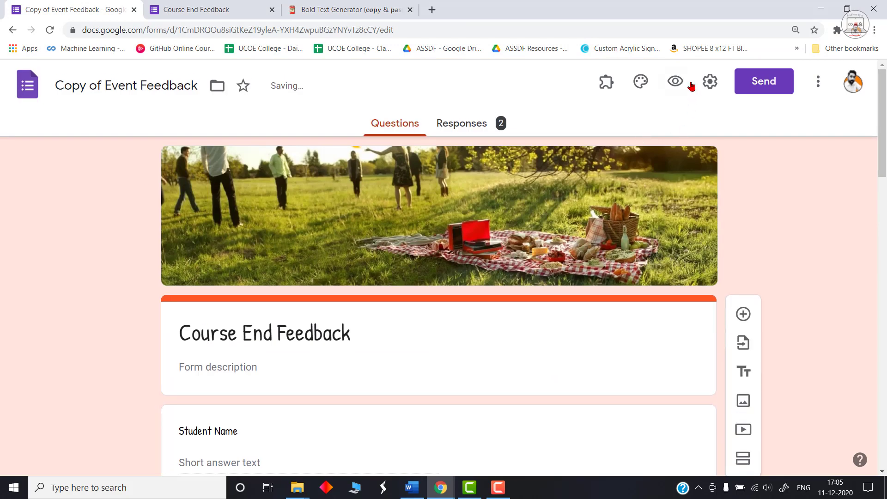
Preview the blackletter title, zooming from 300% down to 110%, then return to the editor.
{"action": "left_click", "coordinate": [675, 82]}
{"action": "scroll", "coordinate": [294, 341], "scroll_direction": "down", "scroll_amount": 5}
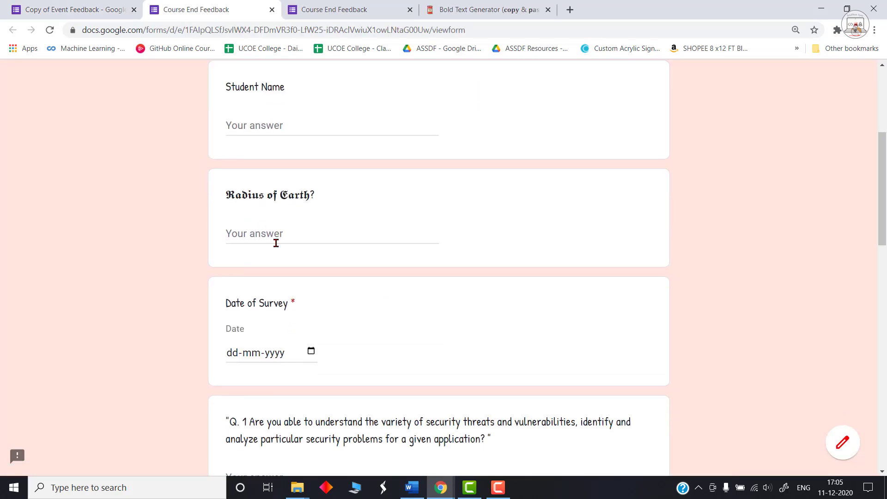
{"action": "key", "text": "ctrl+plus"}
{"action": "key", "text": "ctrl+plus"}
{"action": "key", "text": "ctrl+plus"}
{"action": "key", "text": "ctrl+plus"}
{"action": "key", "text": "ctrl+plus"}
{"action": "key", "text": "ctrl+plus"}
{"action": "key", "text": "ctrl+plus"}
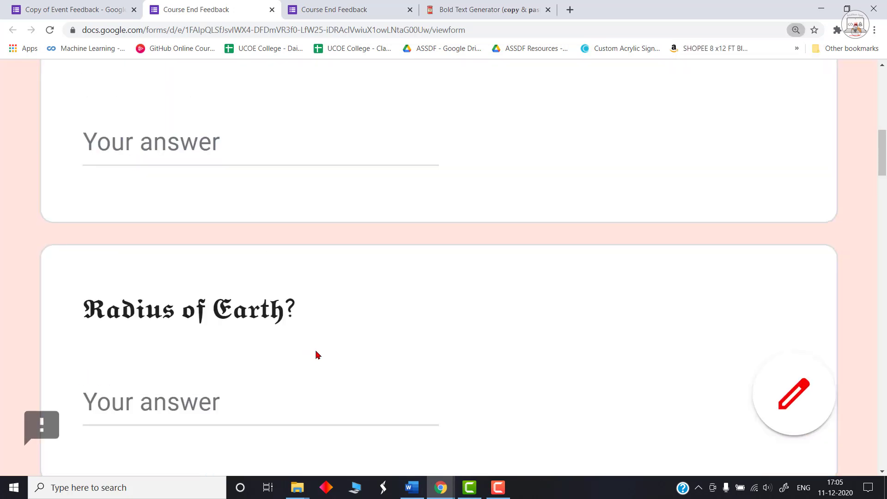
{"action": "key", "text": "ctrl+minus"}
{"action": "key", "text": "ctrl+minus"}
{"action": "key", "text": "ctrl+minus"}
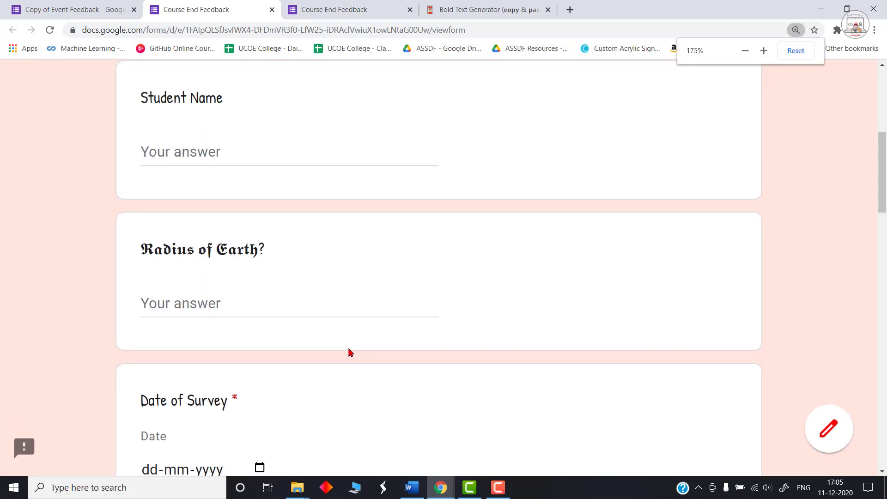
{"action": "key", "text": "ctrl+minus"}
{"action": "key", "text": "ctrl+minus"}
{"action": "key", "text": "ctrl+minus"}
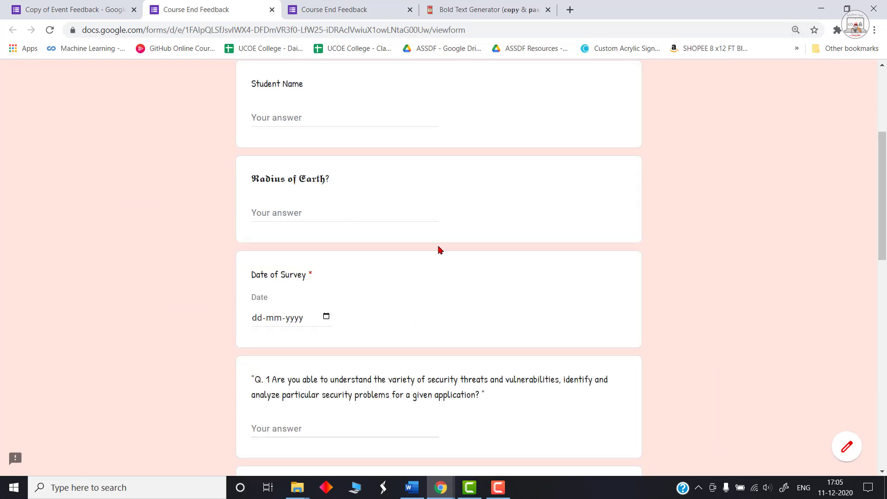
{"action": "scroll", "coordinate": [385, 218], "scroll_direction": "up", "scroll_amount": 2}
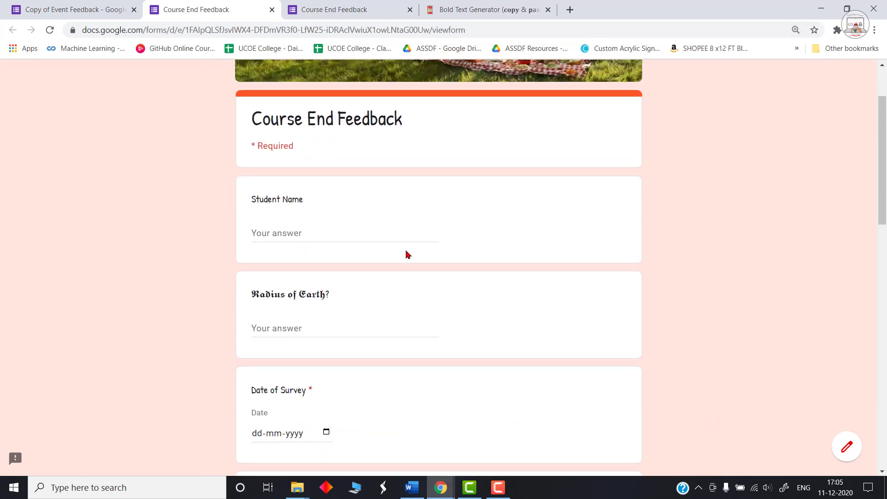
{"action": "left_click", "coordinate": [106, 9]}
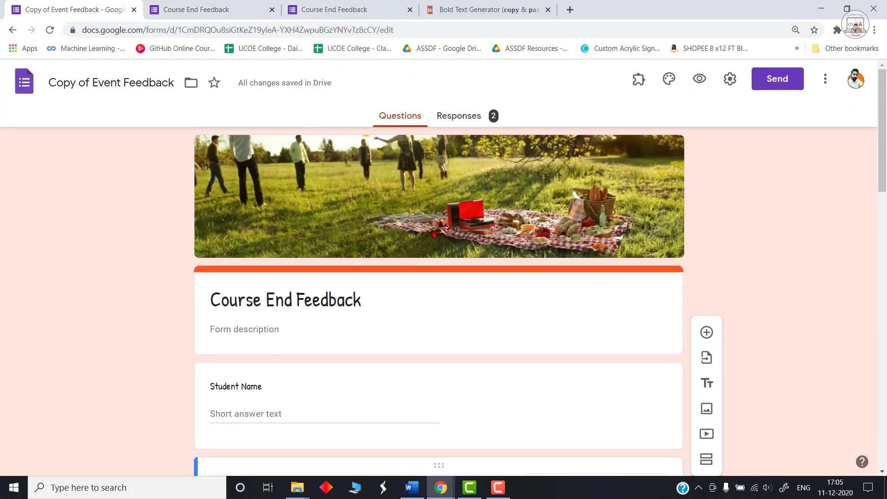
Check the installed add-ons list, then open the Add-ons marketplace from More options.
{"action": "scroll", "coordinate": [473, 329], "scroll_direction": "down", "scroll_amount": 3}
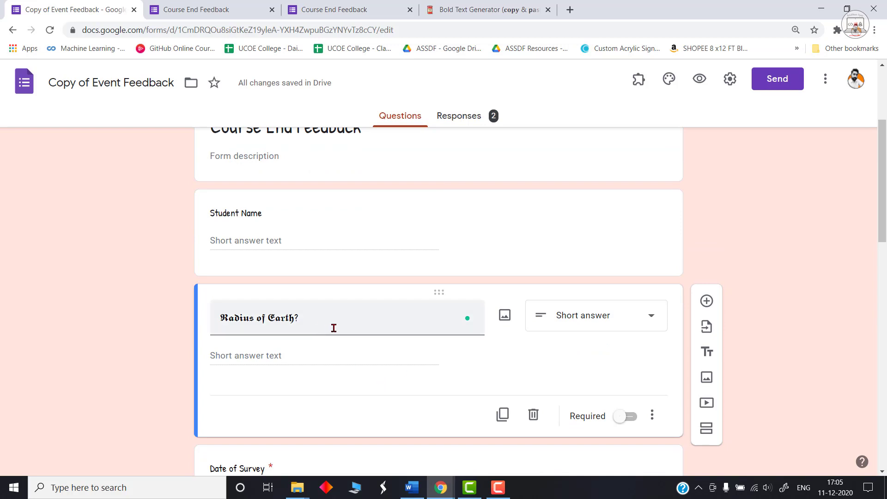
{"action": "scroll", "coordinate": [752, 202], "scroll_direction": "down", "scroll_amount": 2}
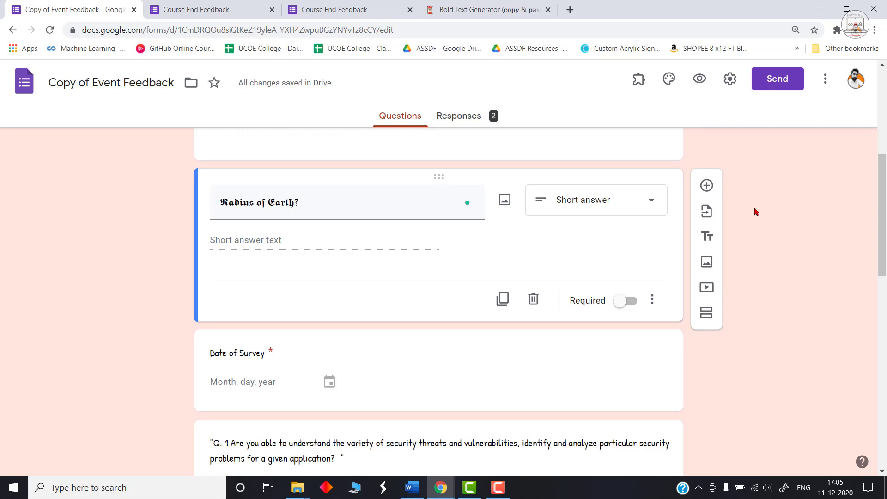
{"action": "left_click", "coordinate": [639, 80]}
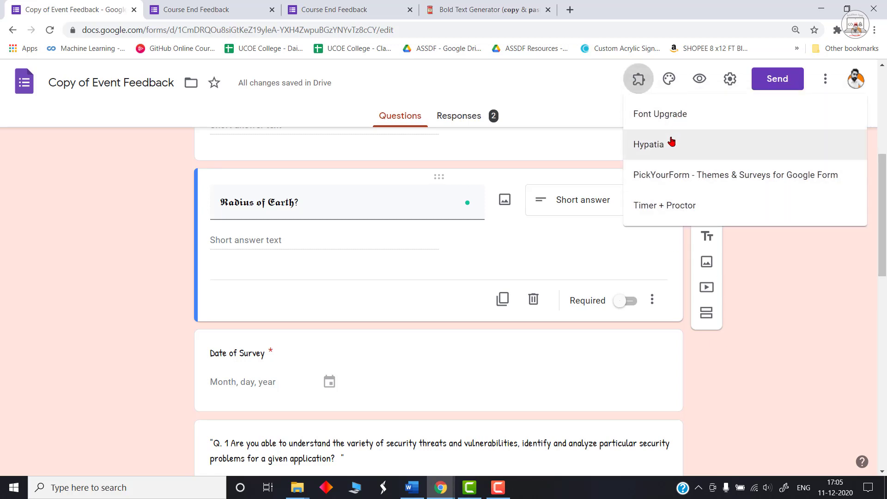
{"action": "left_click", "coordinate": [830, 77]}
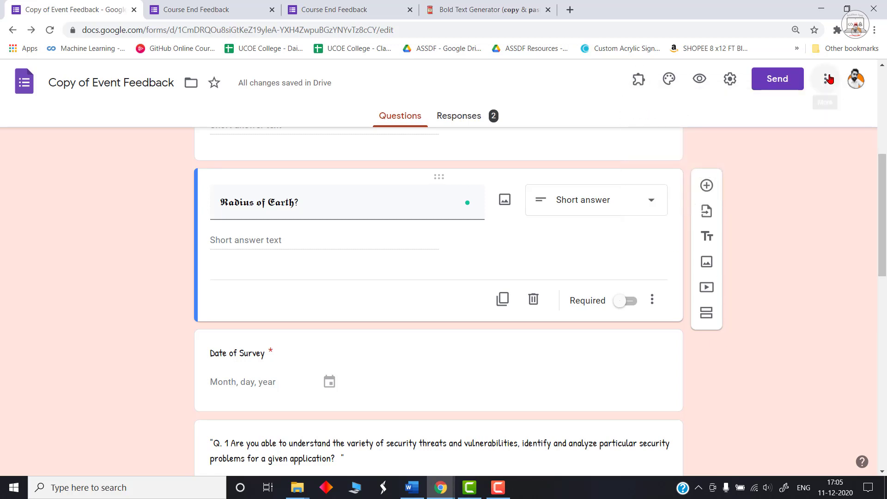
{"action": "left_click", "coordinate": [825, 78]}
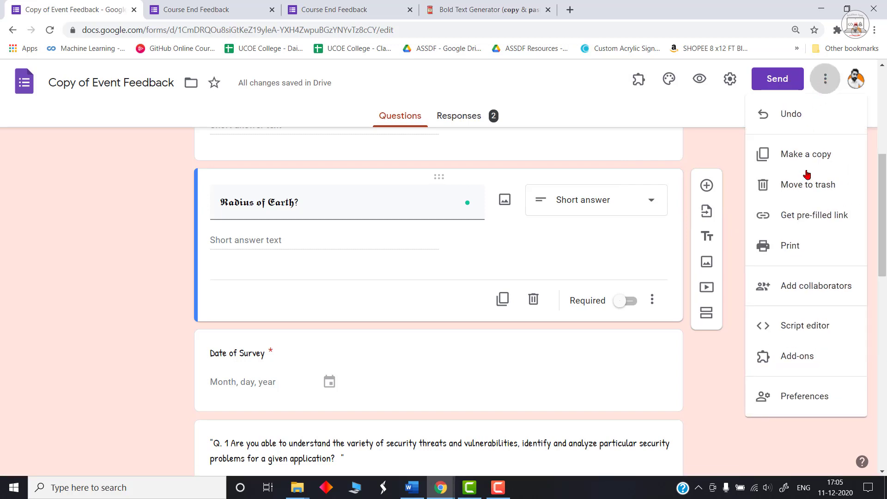
{"action": "left_click", "coordinate": [805, 363]}
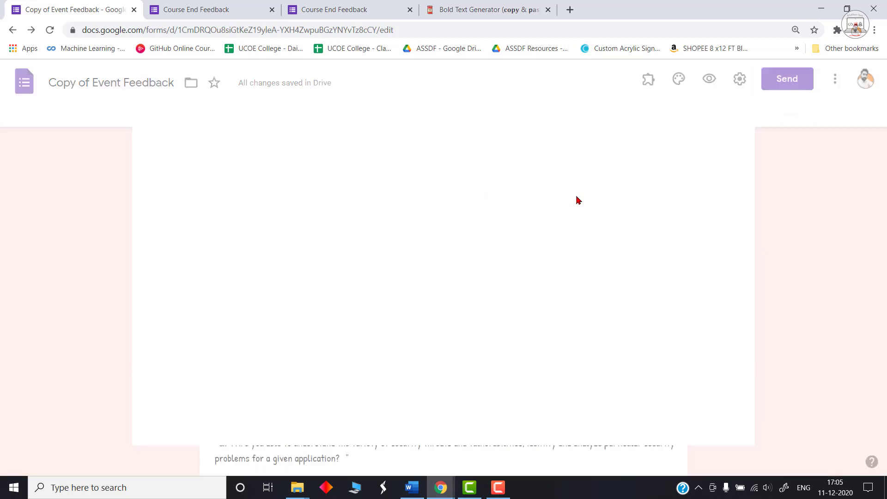
Search the marketplace for 'fon' and confirm Font Upgrade shows as installed, then close it.
{"action": "left_click", "coordinate": [456, 111]}
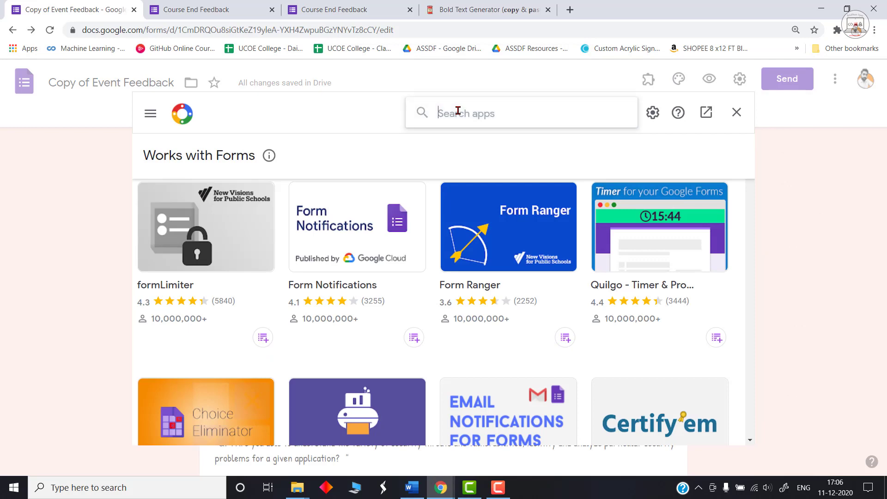
{"action": "type", "text": "font"}
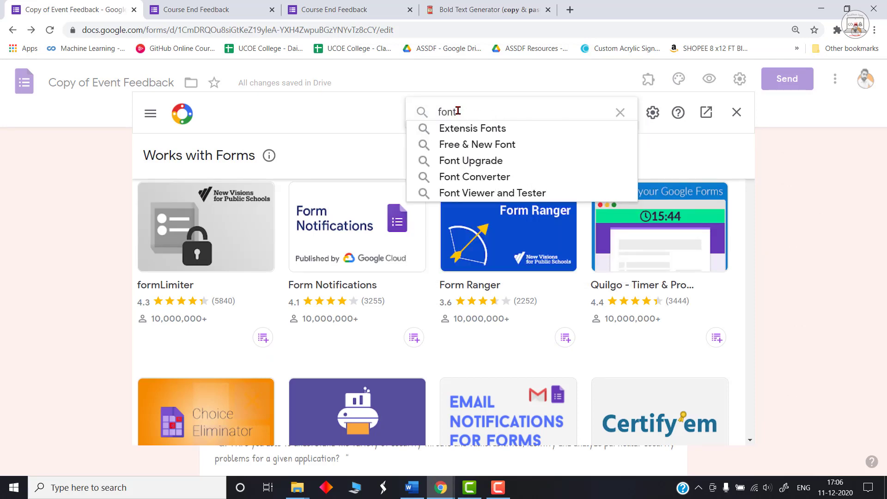
{"action": "key", "text": "Return"}
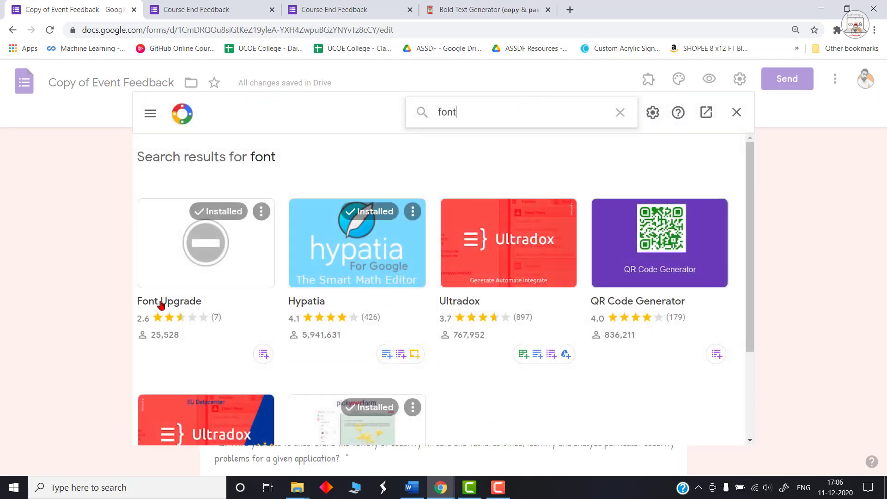
{"action": "left_click", "coordinate": [209, 251]}
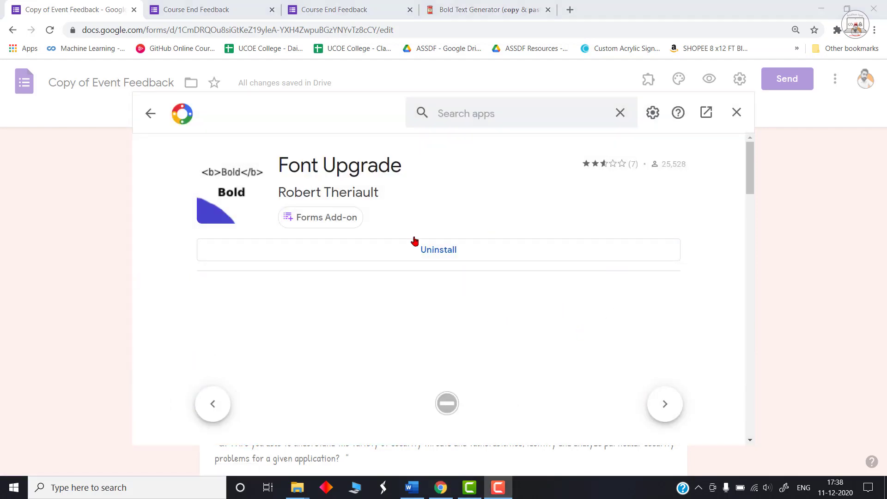
{"action": "left_click", "coordinate": [737, 112]}
{"action": "scroll", "coordinate": [549, 244], "scroll_direction": "up", "scroll_amount": 6}
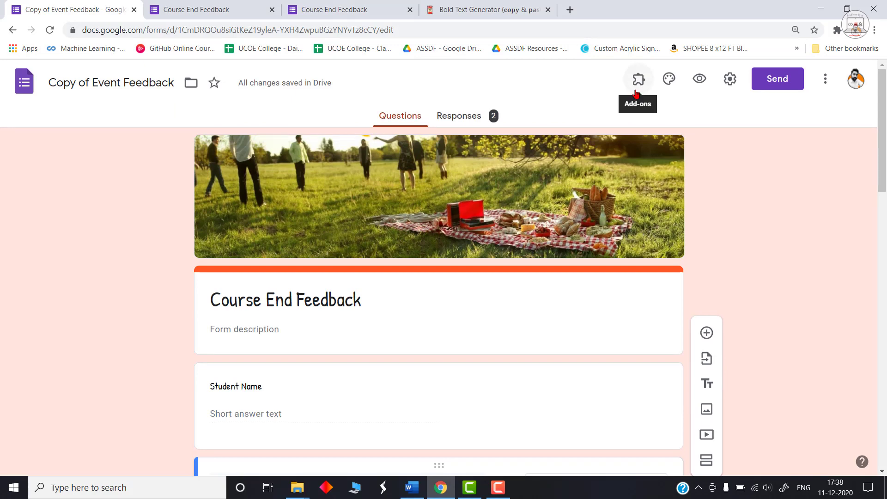
{"action": "left_click", "coordinate": [50, 29]}
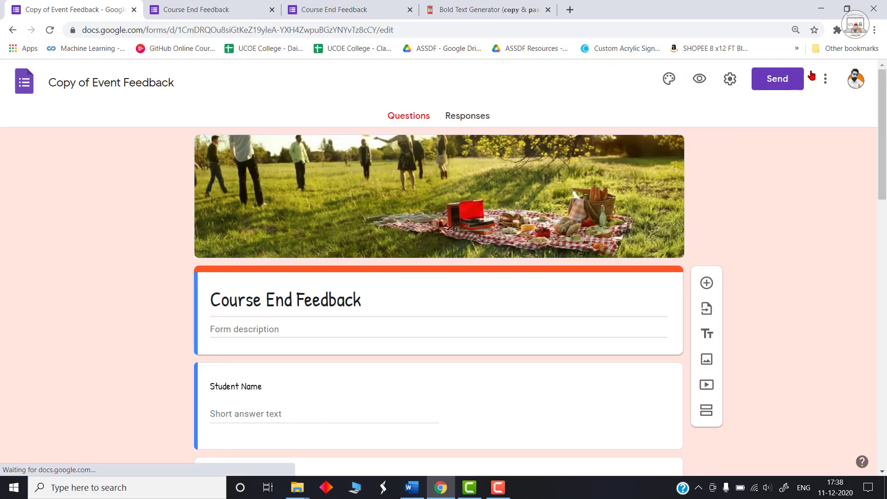
{"action": "left_click", "coordinate": [641, 86]}
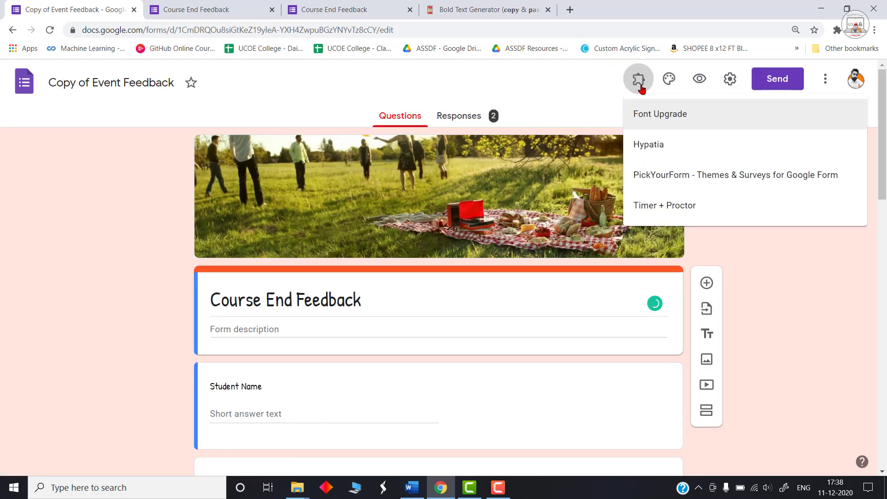
{"action": "scroll", "coordinate": [337, 287], "scroll_direction": "down", "scroll_amount": 2}
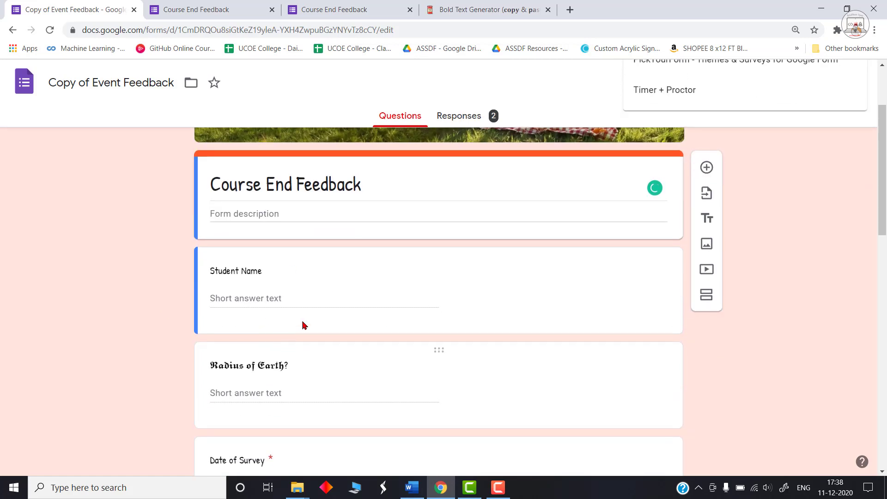
{"action": "scroll", "coordinate": [678, 289], "scroll_direction": "up", "scroll_amount": 2}
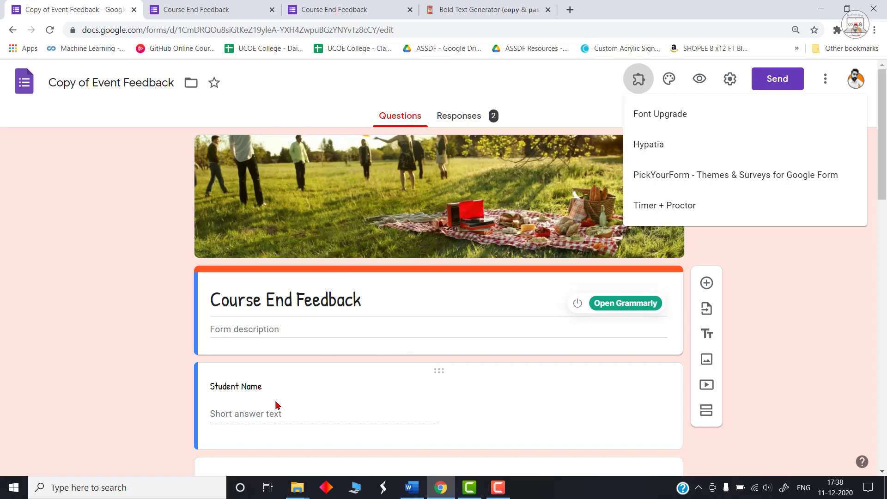
{"action": "left_click", "coordinate": [376, 304]}
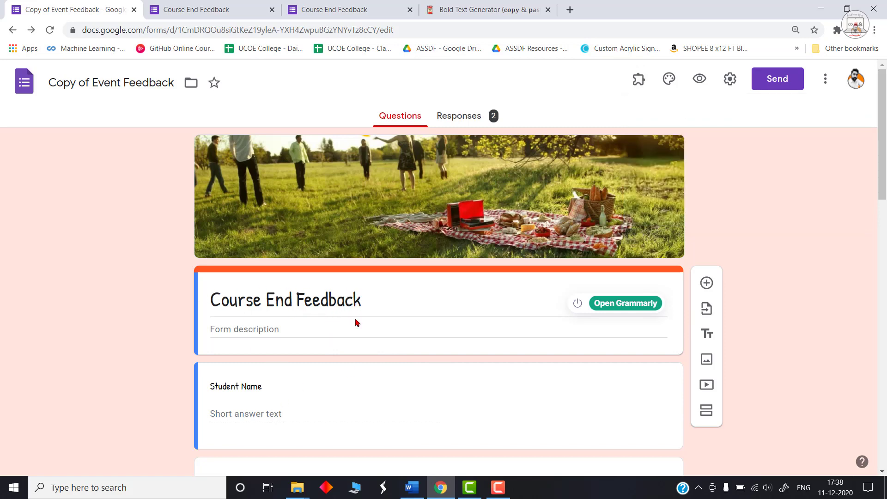
{"action": "scroll", "coordinate": [355, 322], "scroll_direction": "down", "scroll_amount": 4}
{"action": "triple_click", "coordinate": [273, 310]}
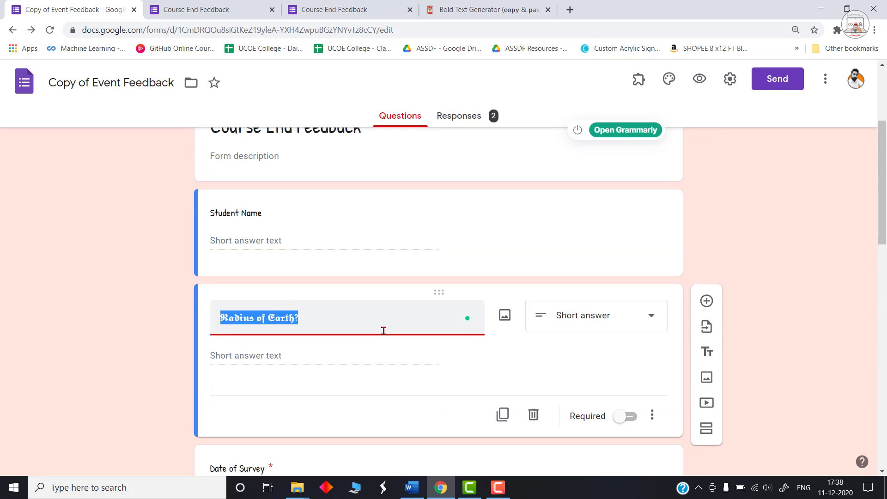
Replace the fancy-script question title with 'Radius <b>Radius</b>' and check it zoomed in.
{"action": "key", "text": "BackSpace"}
{"action": "type", "text": "R"}
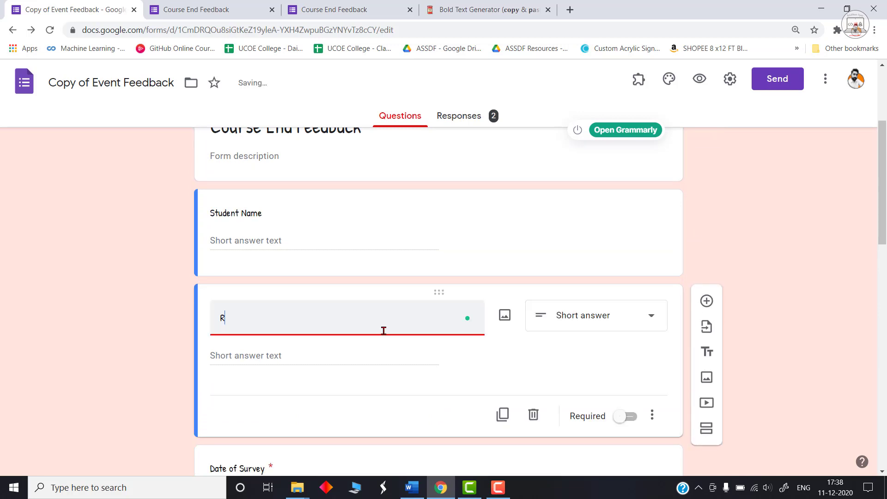
{"action": "type", "text": "adius"}
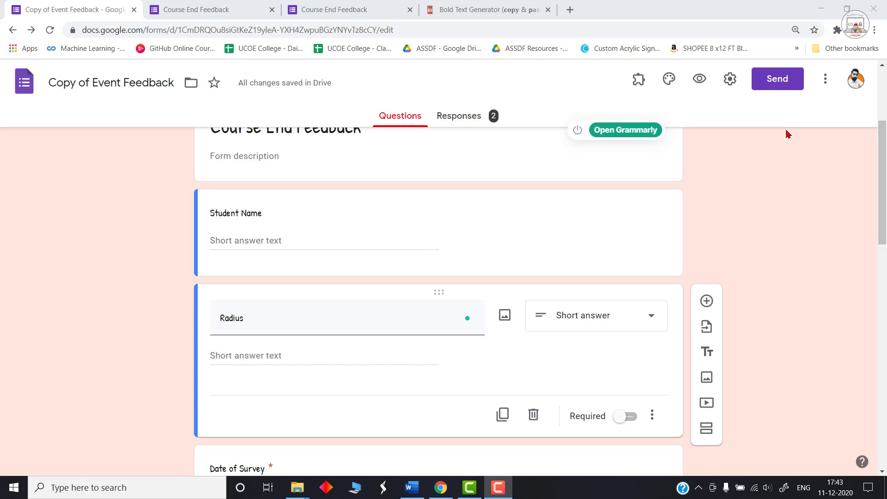
{"action": "left_click", "coordinate": [313, 325]}
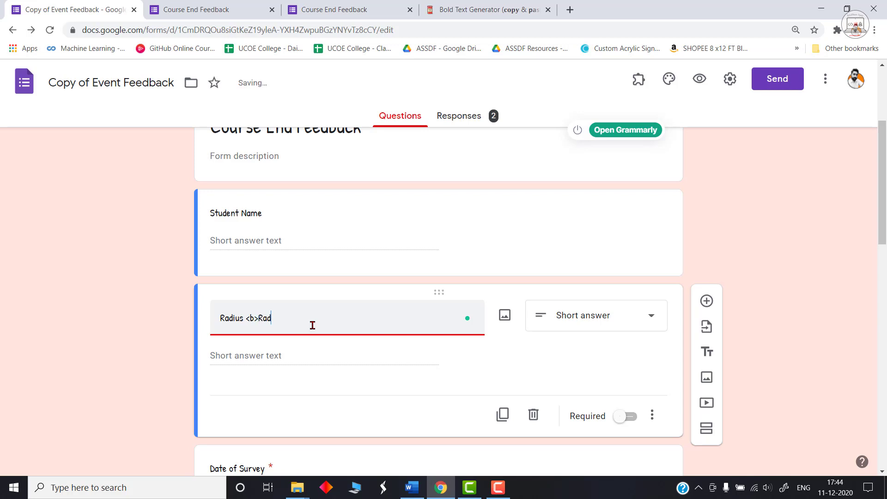
{"action": "type", "text": "s</b>"}
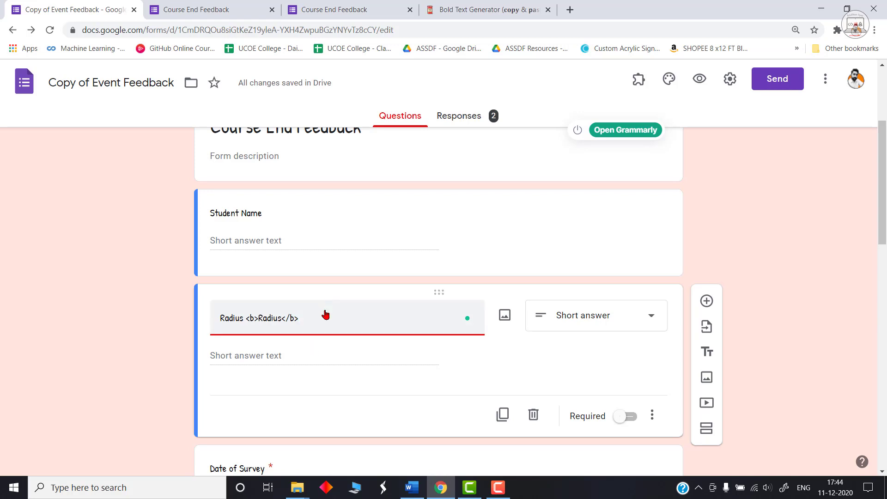
{"action": "key", "text": "ctrl+plus"}
{"action": "key", "text": "ctrl+plus"}
{"action": "key", "text": "ctrl+plus"}
{"action": "key", "text": "ctrl+plus"}
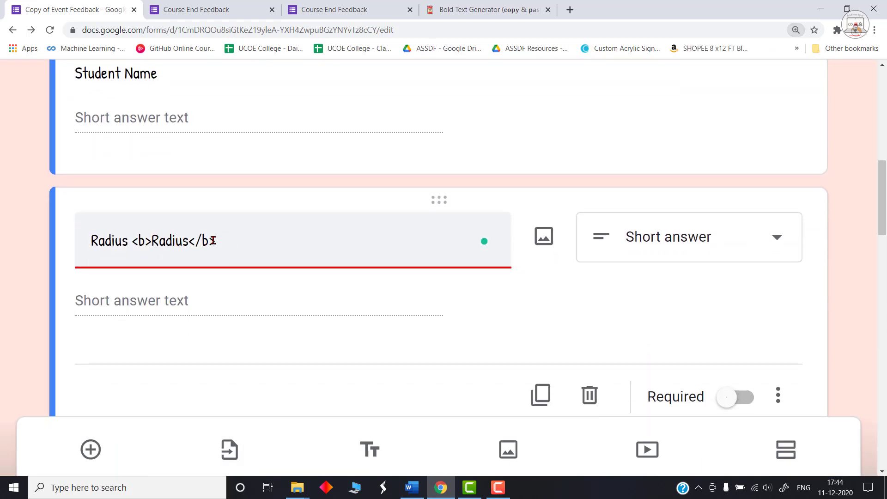
{"action": "left_click_drag", "start_coordinate": [189, 241], "coordinate": [210, 244]}
{"action": "left_click", "coordinate": [250, 241]}
{"action": "key", "text": "ctrl+minus"}
{"action": "key", "text": "ctrl+minus"}
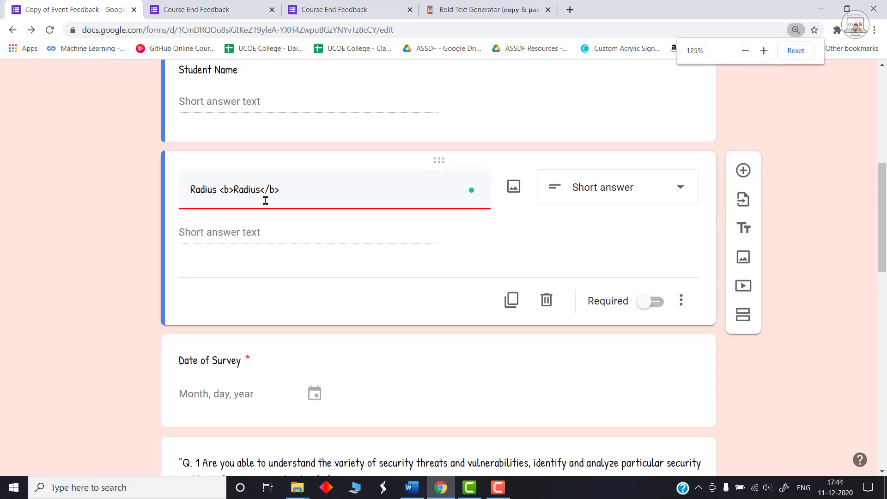
{"action": "scroll", "coordinate": [374, 227], "scroll_direction": "up", "scroll_amount": 2}
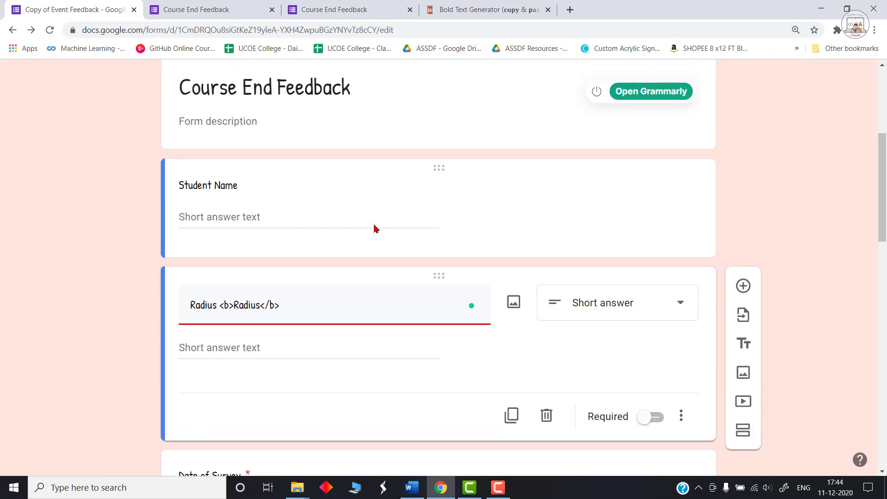
{"action": "left_click", "coordinate": [382, 320]}
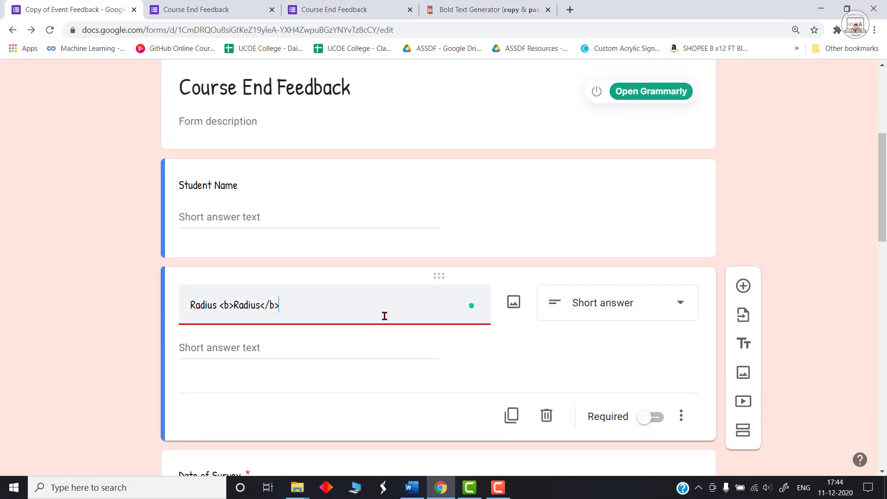
{"action": "scroll", "coordinate": [373, 301], "scroll_direction": "up", "scroll_amount": 2}
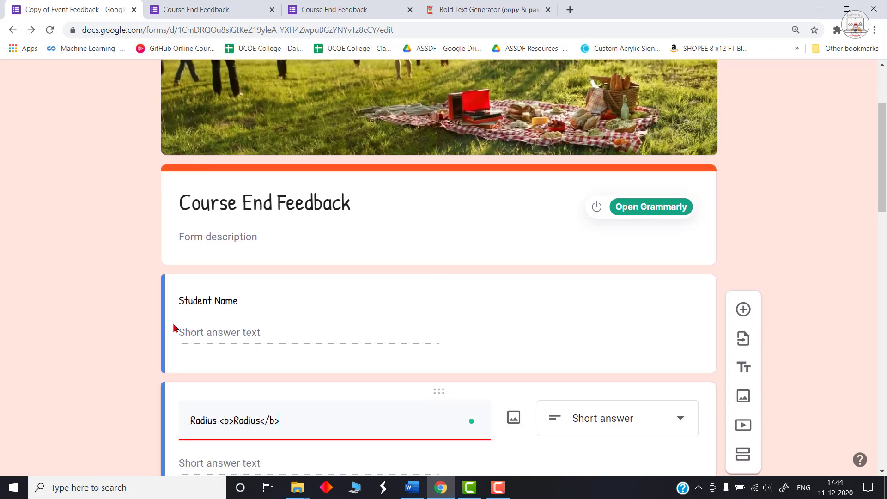
{"action": "key", "text": "ctrl+minus"}
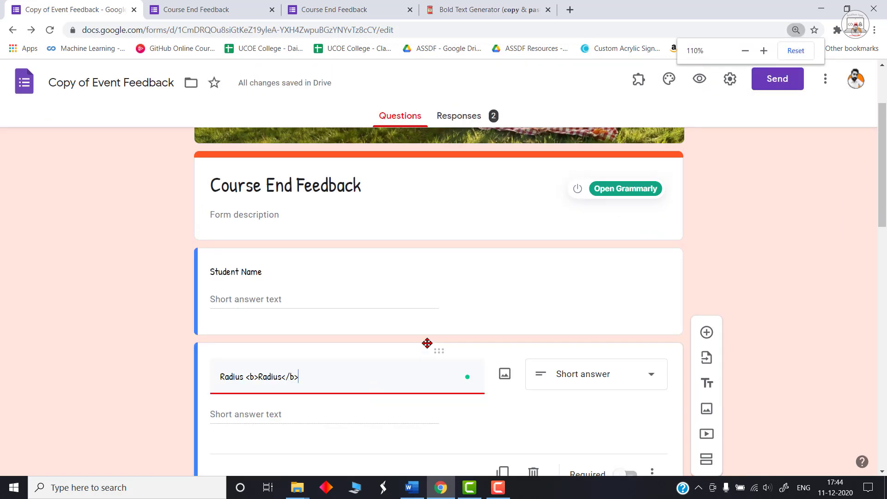
Run Font Upgrade's Update Fonts so the tagged second Radius becomes bold.
{"action": "left_click", "coordinate": [640, 83]}
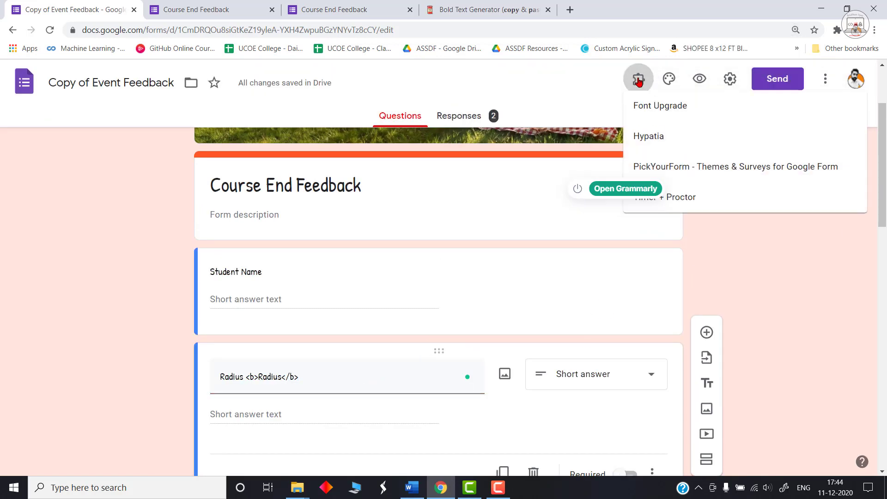
{"action": "left_click", "coordinate": [655, 114]}
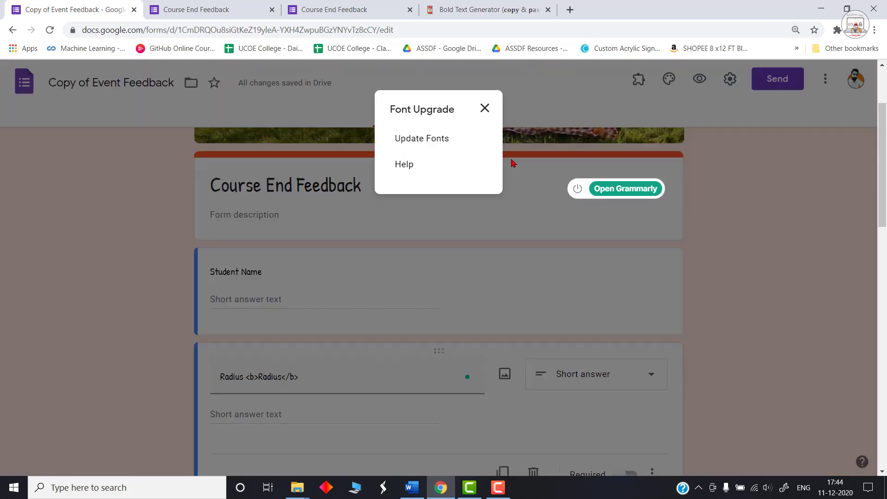
{"action": "left_click", "coordinate": [422, 140]}
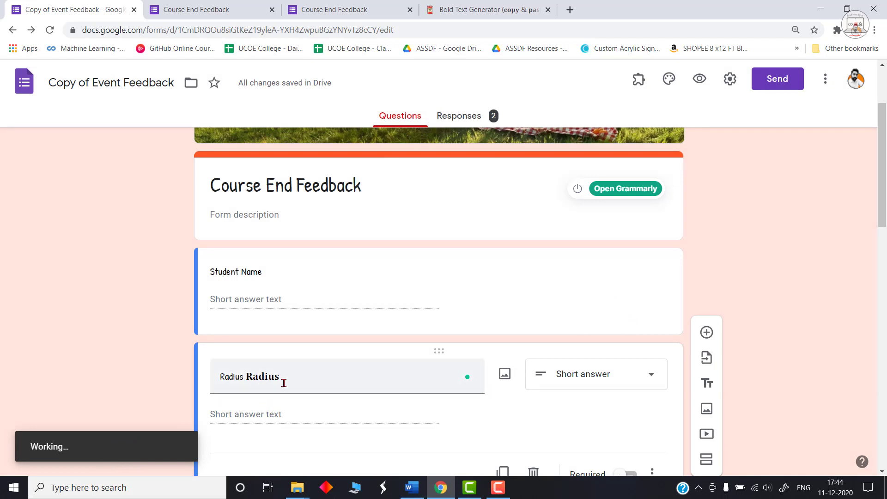
{"action": "left_click_drag", "start_coordinate": [284, 380], "coordinate": [221, 378]}
{"action": "left_click", "coordinate": [283, 381]}
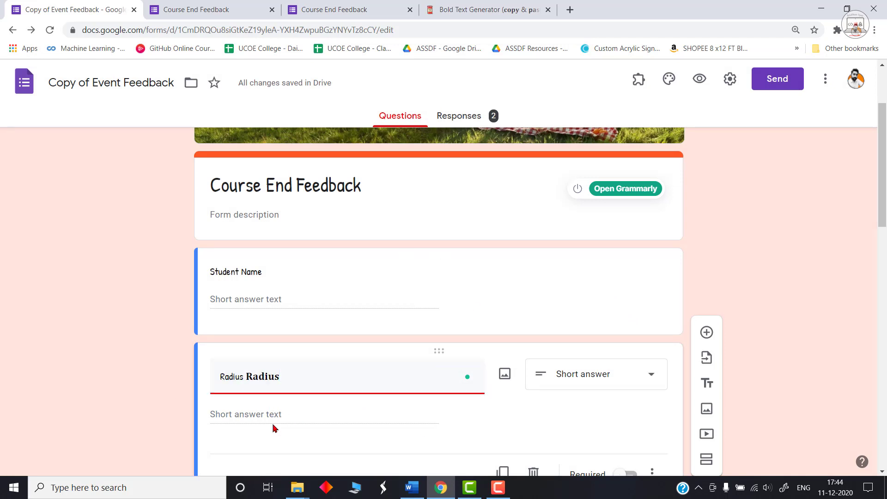
Preview the form zoomed in to compare the plain and bold Radius, then return to the editor.
{"action": "left_click", "coordinate": [700, 79]}
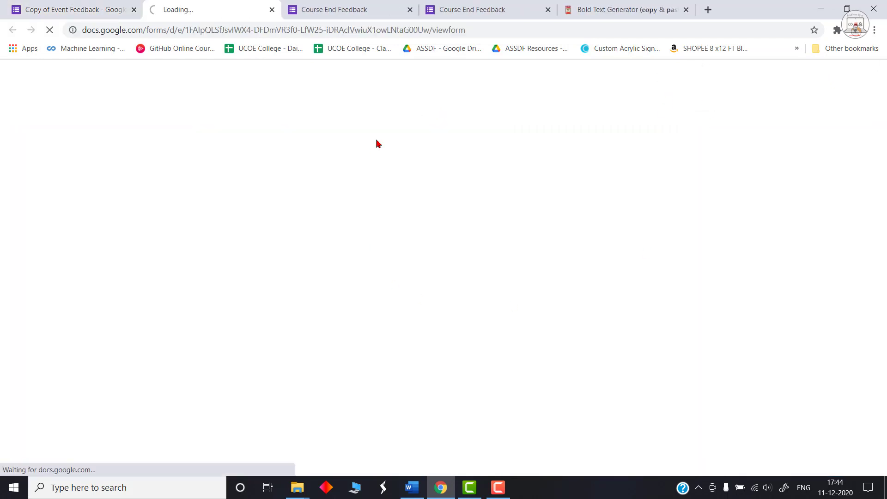
{"action": "scroll", "coordinate": [396, 352], "scroll_direction": "down", "scroll_amount": 5}
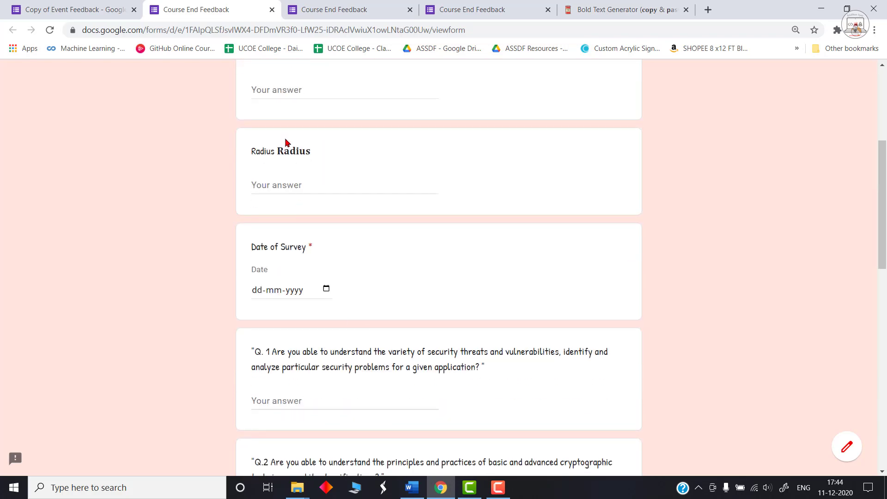
{"action": "key", "text": "ctrl+plus"}
{"action": "key", "text": "ctrl+plus"}
{"action": "key", "text": "ctrl+plus"}
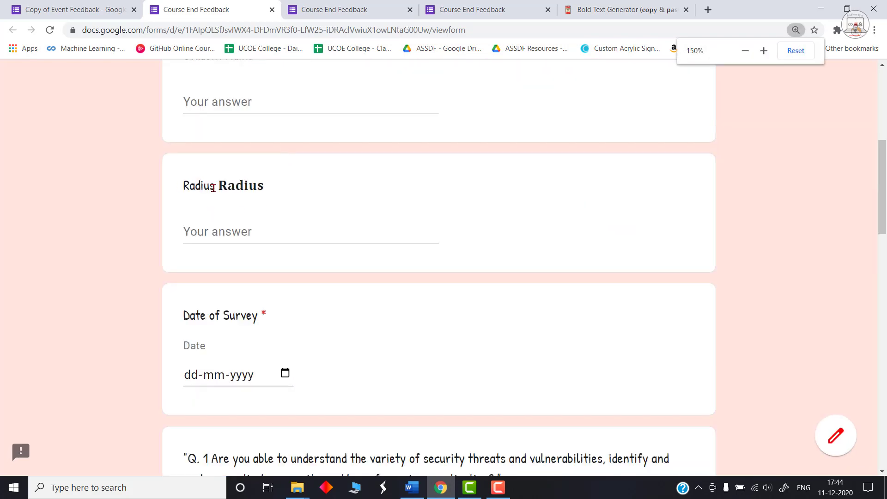
{"action": "double_click", "coordinate": [213, 187]}
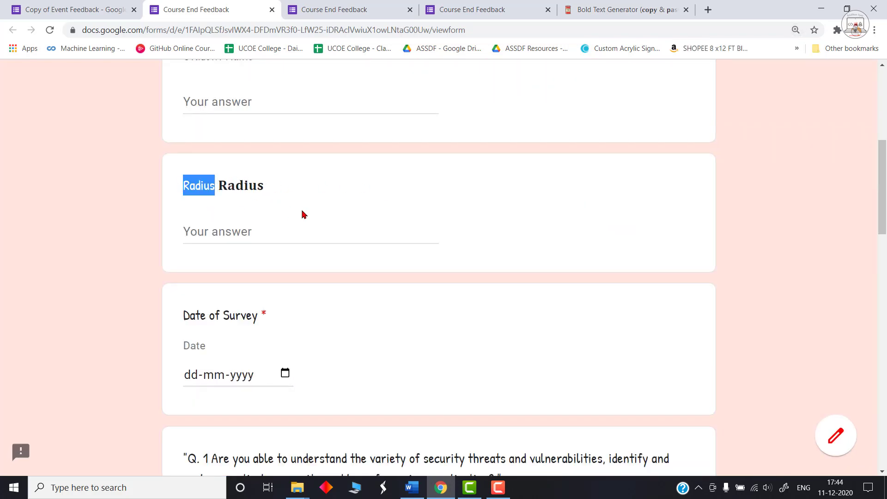
{"action": "left_click", "coordinate": [237, 198]}
{"action": "left_click_drag", "start_coordinate": [218, 187], "coordinate": [271, 192]}
{"action": "left_click", "coordinate": [278, 188]}
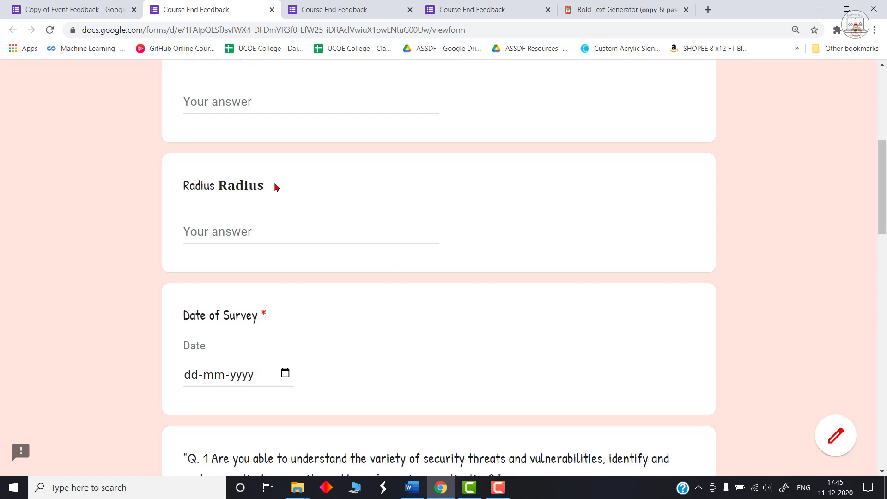
{"action": "key", "text": "ctrl+minus"}
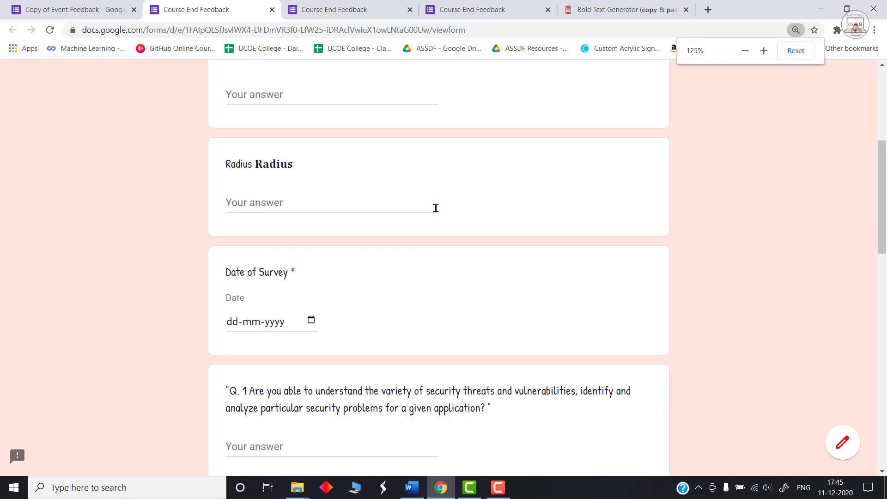
{"action": "left_click", "coordinate": [106, 7]}
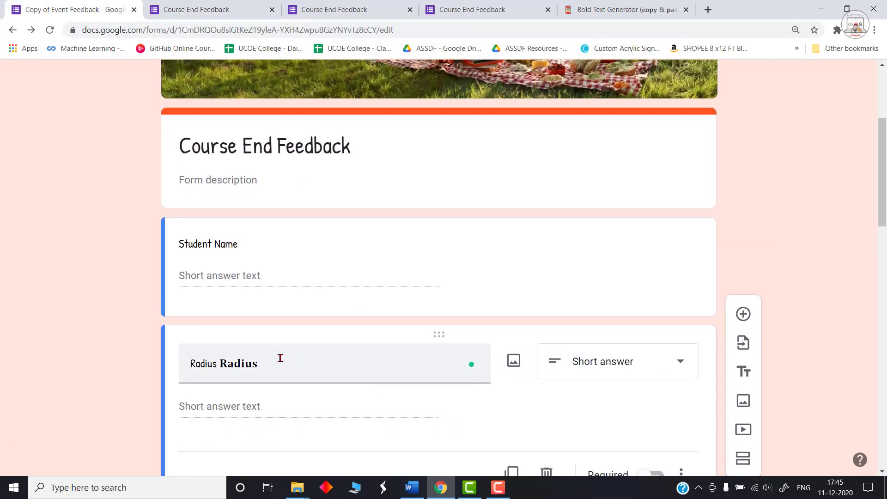
Append '<i>Radius</i>' to the end of the question title.
{"action": "triple_click", "coordinate": [319, 361]}
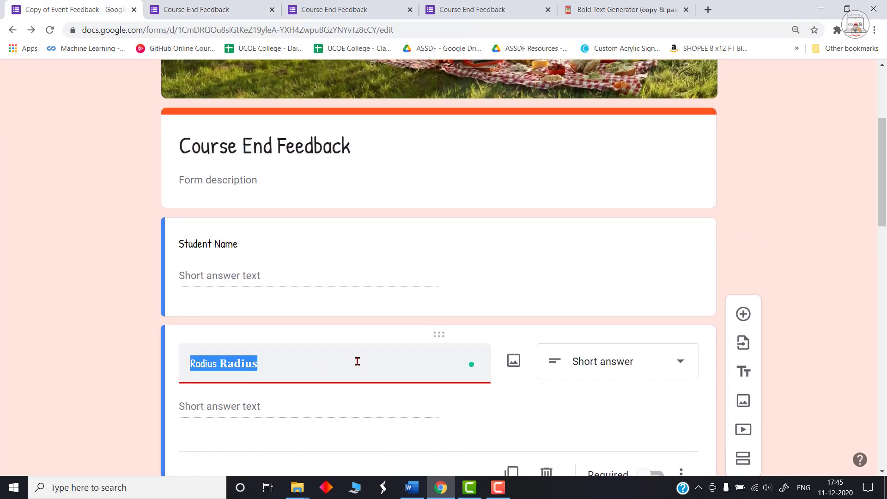
{"action": "left_click", "coordinate": [430, 370]}
{"action": "type", "text": "<i>Radius</i>"}
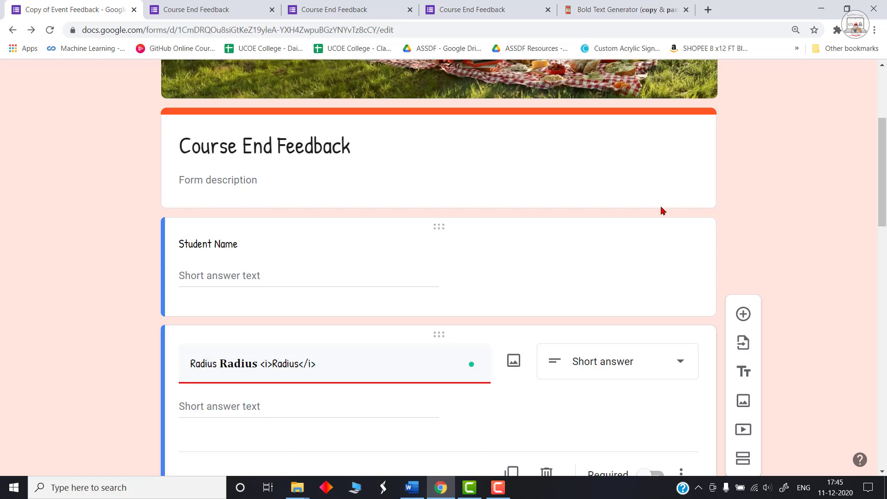
{"action": "scroll", "coordinate": [531, 184], "scroll_direction": "up", "scroll_amount": 4}
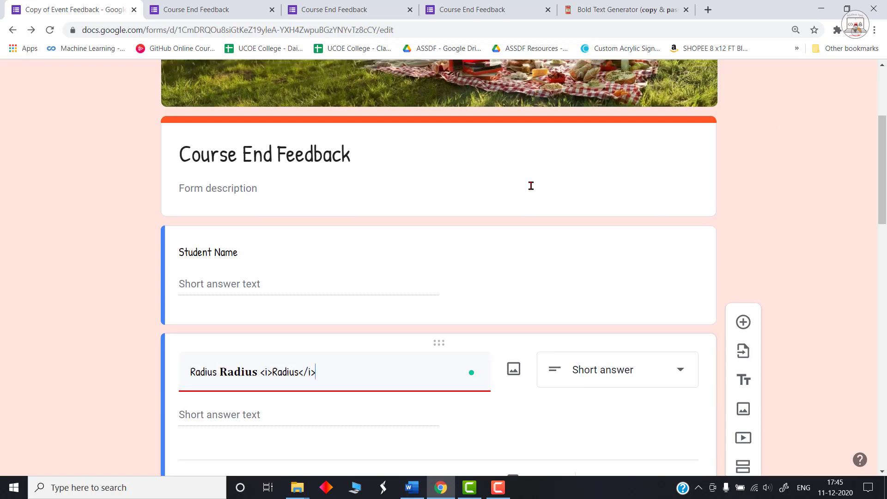
Run Font Upgrade's Update Fonts to turn the tagged third Radius italic.
{"action": "left_click", "coordinate": [608, 93]}
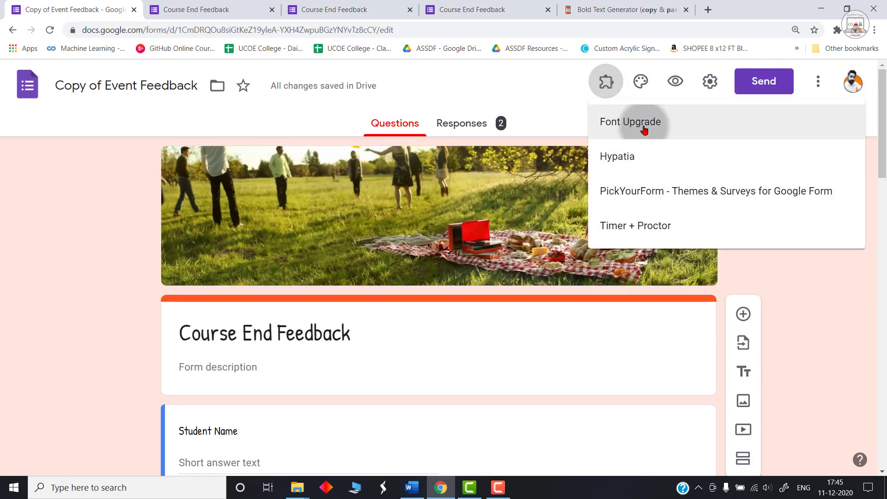
{"action": "left_click", "coordinate": [643, 129]}
{"action": "left_click", "coordinate": [412, 149]}
{"action": "scroll", "coordinate": [610, 291], "scroll_direction": "down", "scroll_amount": 5}
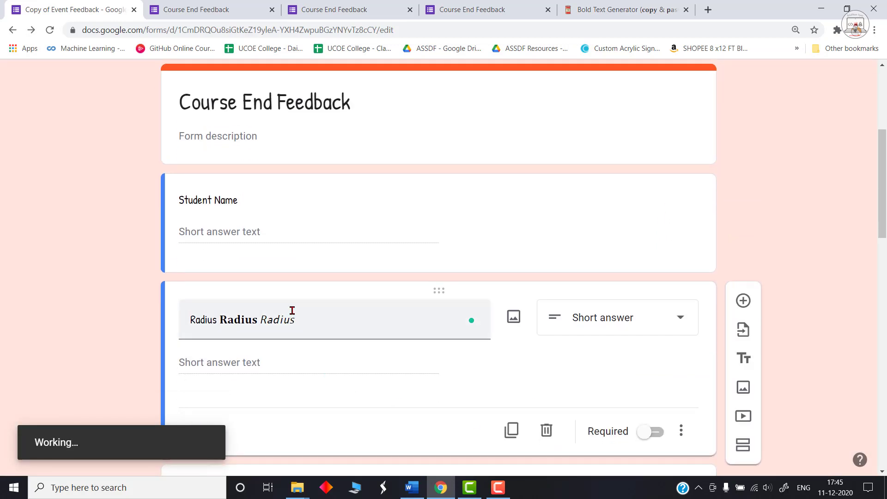
{"action": "scroll", "coordinate": [654, 129], "scroll_direction": "up", "scroll_amount": 5}
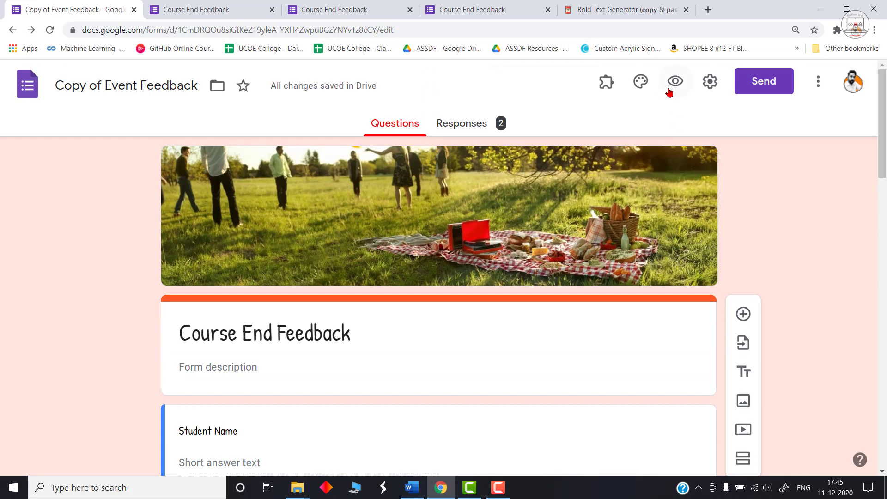
Preview the form and check the italic third Radius in the title.
{"action": "left_click", "coordinate": [670, 91]}
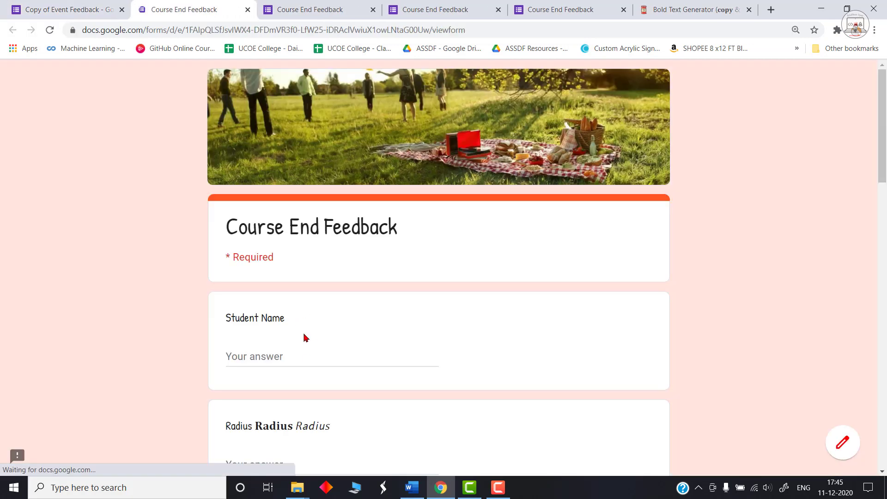
{"action": "scroll", "coordinate": [307, 351], "scroll_direction": "down", "scroll_amount": 3}
{"action": "scroll", "coordinate": [267, 270], "scroll_direction": "up", "scroll_amount": 2}
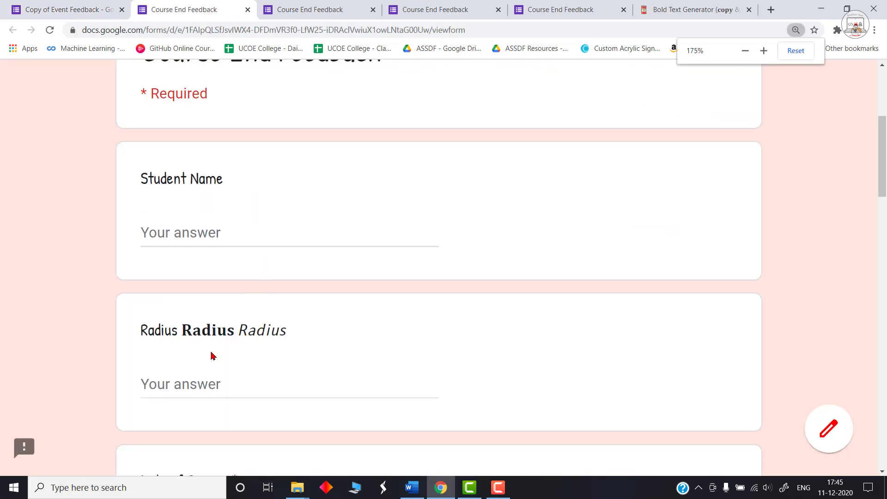
{"action": "left_click_drag", "start_coordinate": [181, 332], "coordinate": [287, 330]}
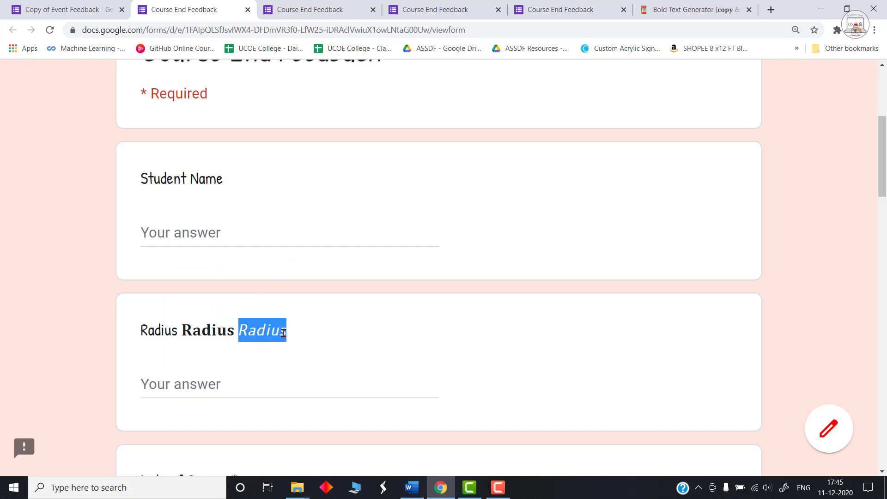
{"action": "left_click", "coordinate": [371, 372]}
{"action": "scroll", "coordinate": [503, 330], "scroll_direction": "up", "scroll_amount": 1}
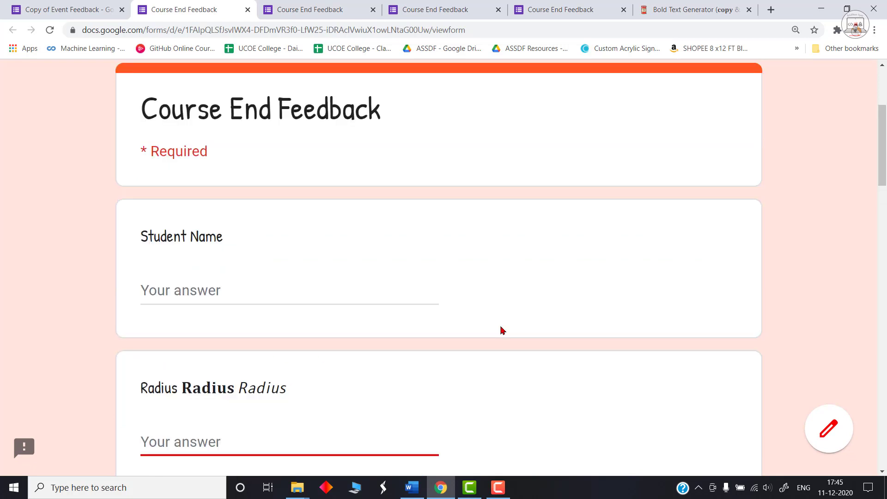
{"action": "key", "text": "ctrl+minus"}
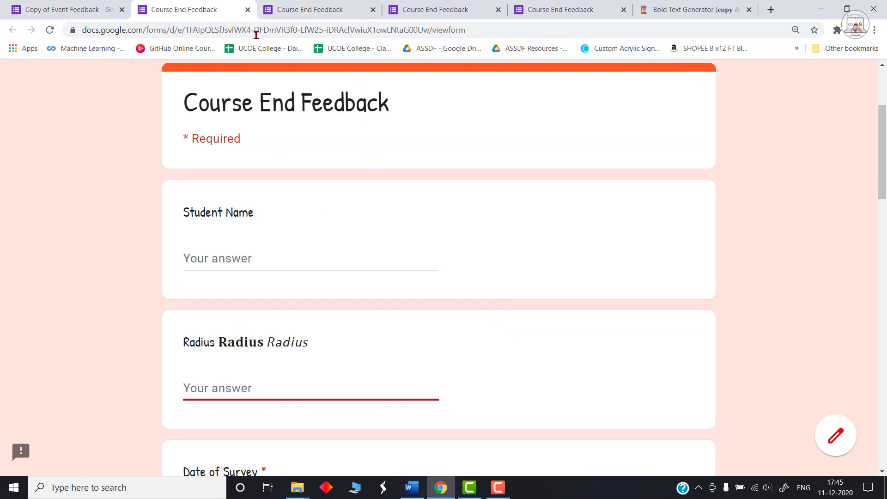
Close the three leftover respondent-preview tabs.
{"action": "left_click", "coordinate": [248, 9]}
{"action": "left_click", "coordinate": [248, 10]}
{"action": "left_click", "coordinate": [248, 10]}
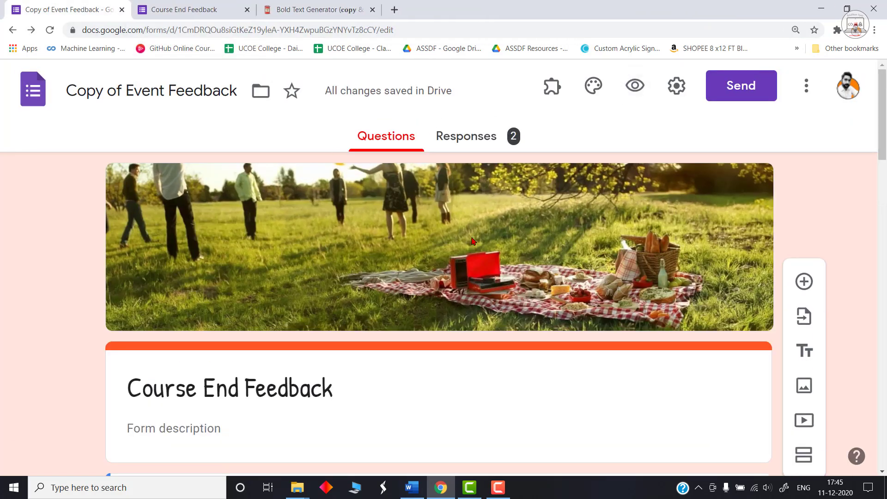
Zoom the editor out, check the installed add-ons, and open the add-ons marketplace.
{"action": "scroll", "coordinate": [473, 242], "scroll_direction": "down", "scroll_amount": 1}
{"action": "key", "text": "ctrl+minus"}
{"action": "key", "text": "ctrl+minus"}
{"action": "scroll", "coordinate": [697, 259], "scroll_direction": "up", "scroll_amount": 2}
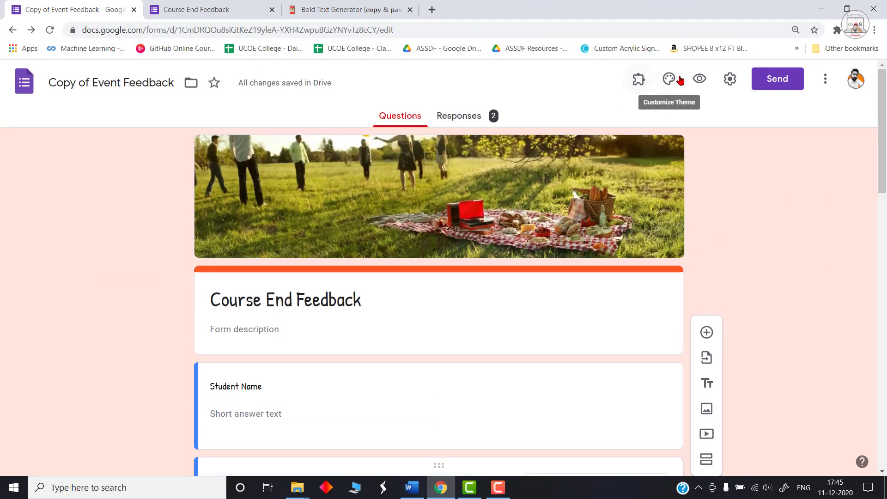
{"action": "left_click", "coordinate": [639, 83]}
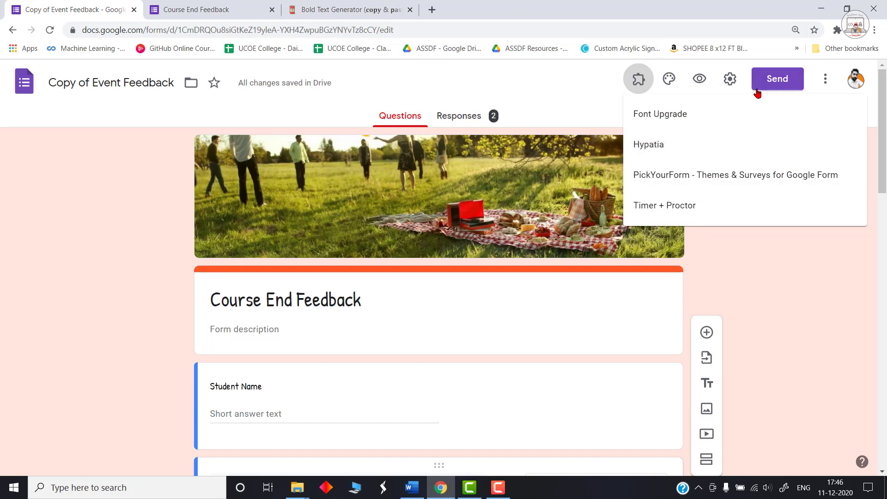
{"action": "left_click", "coordinate": [834, 86]}
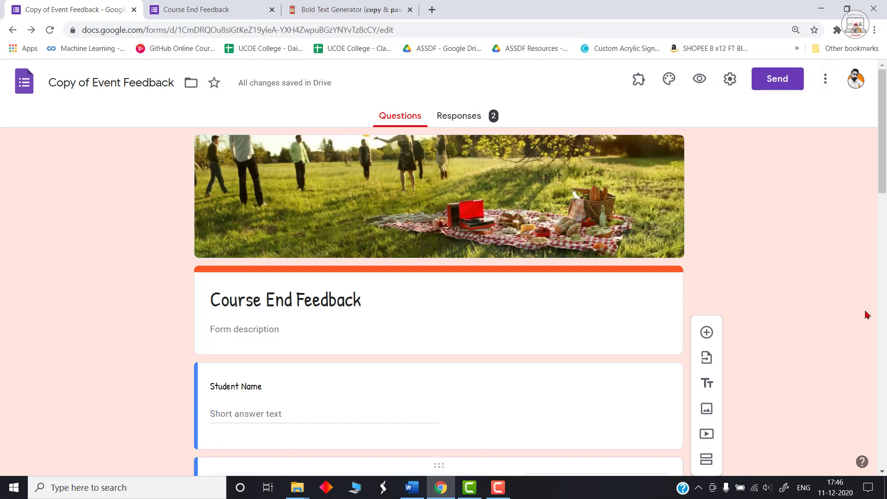
{"action": "left_click", "coordinate": [826, 81]}
{"action": "left_click", "coordinate": [817, 359]}
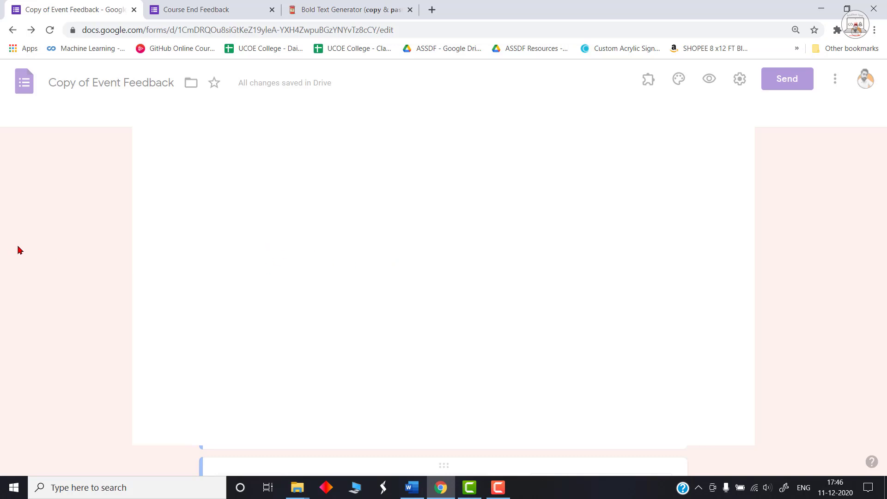
Search the marketplace for 'hypati', close it, and launch Hypatia from the add-ons list.
{"action": "left_click", "coordinate": [476, 113]}
{"action": "type", "text": "hypati"}
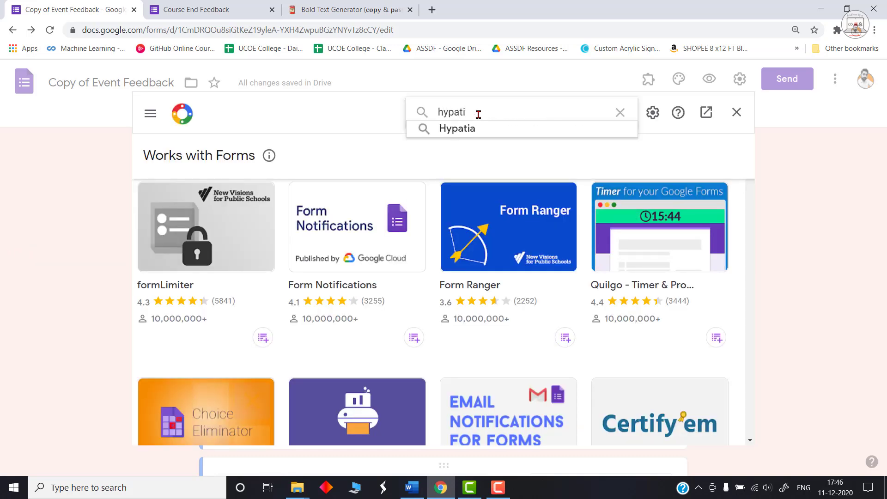
{"action": "left_click", "coordinate": [476, 128]}
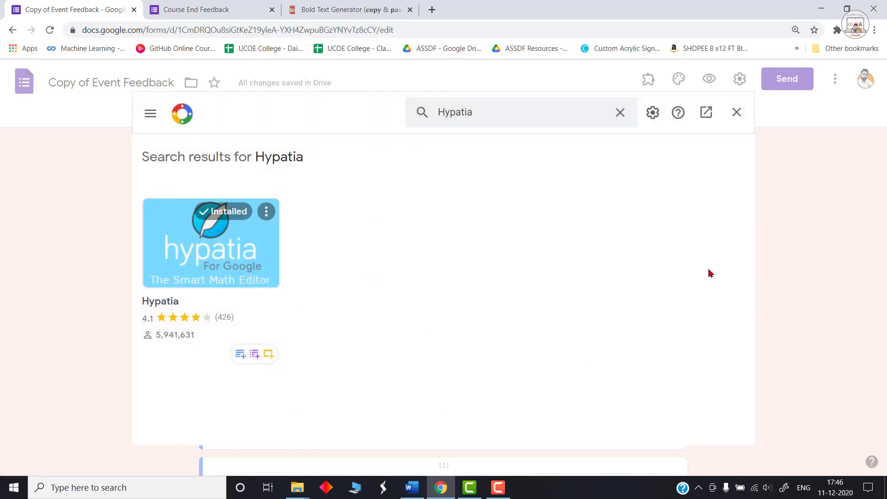
{"action": "left_click", "coordinate": [737, 113]}
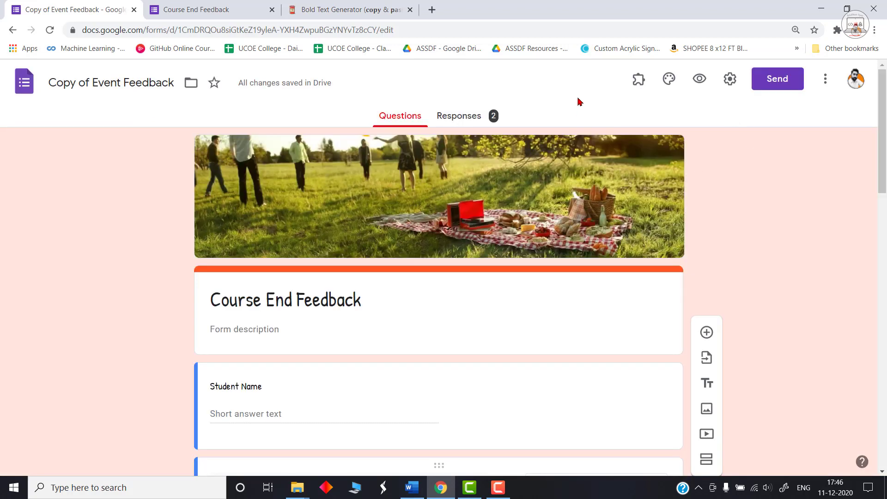
{"action": "left_click", "coordinate": [637, 79]}
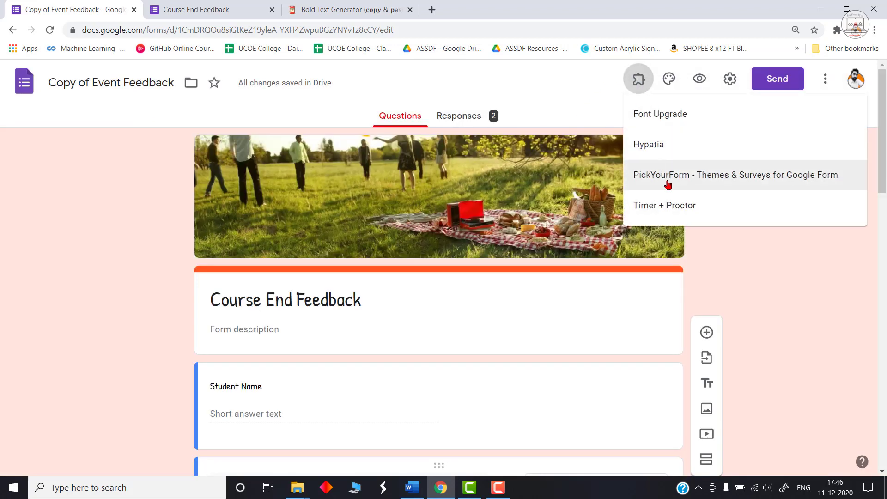
{"action": "left_click", "coordinate": [664, 152]}
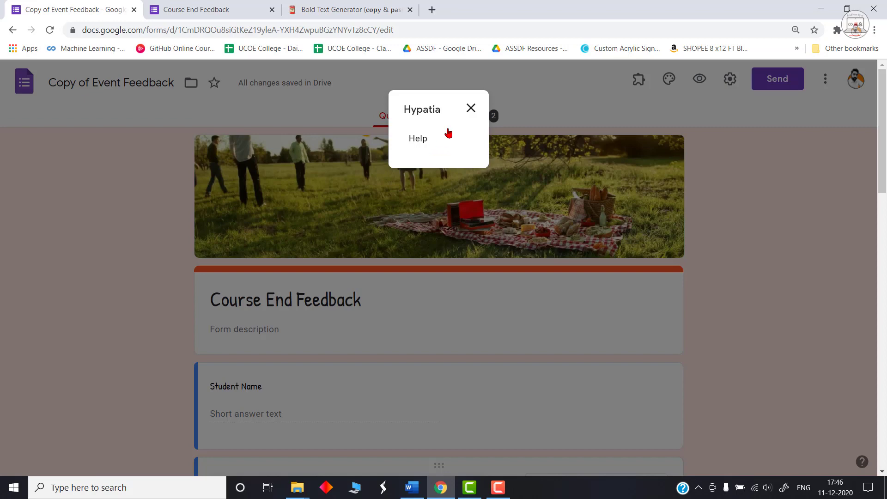
Dismiss the Hypatia popup, reload the form, and relaunch Hypatia until its panel opens.
{"action": "left_click", "coordinate": [470, 109]}
{"action": "left_click", "coordinate": [49, 30]}
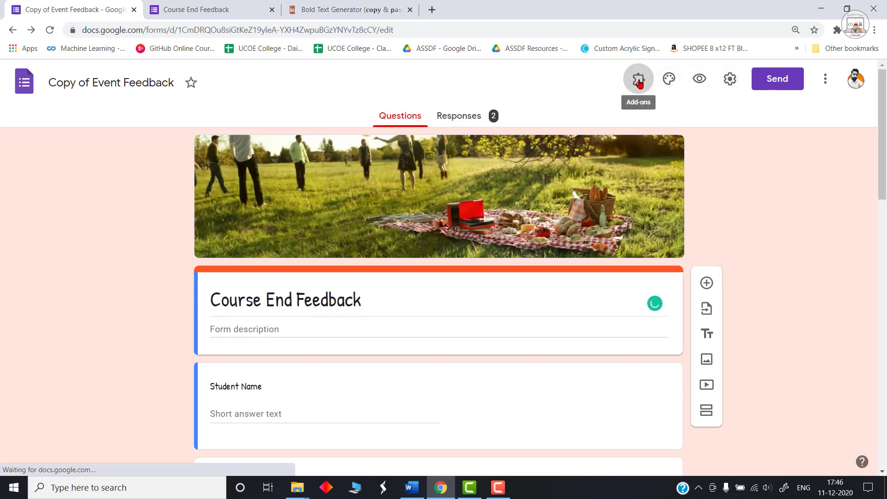
{"action": "left_click", "coordinate": [638, 79]}
{"action": "left_click", "coordinate": [659, 147]}
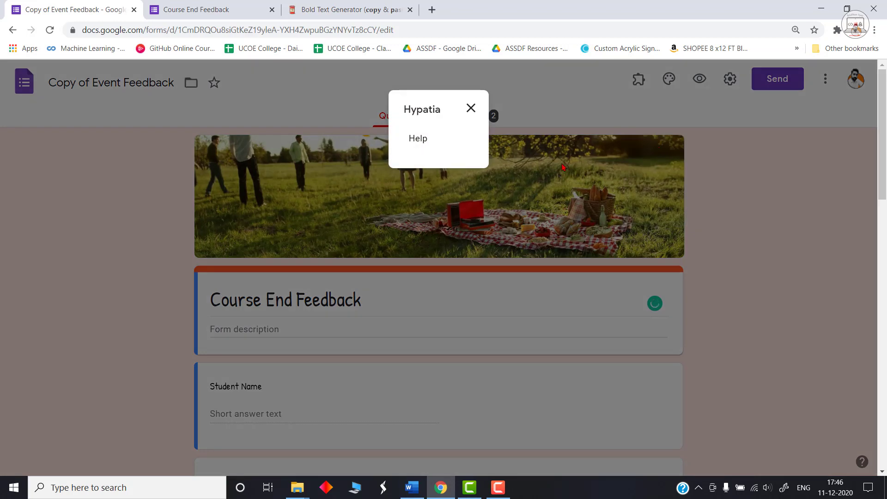
{"action": "key", "text": "Escape"}
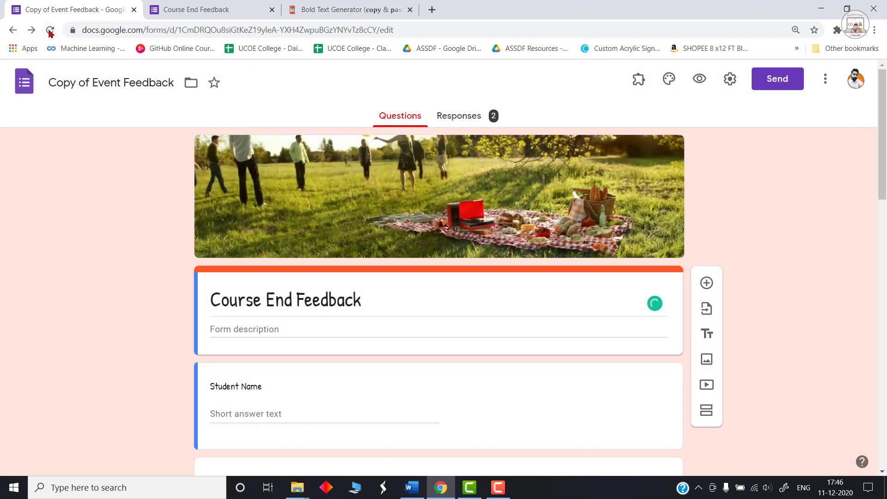
{"action": "left_click", "coordinate": [50, 30]}
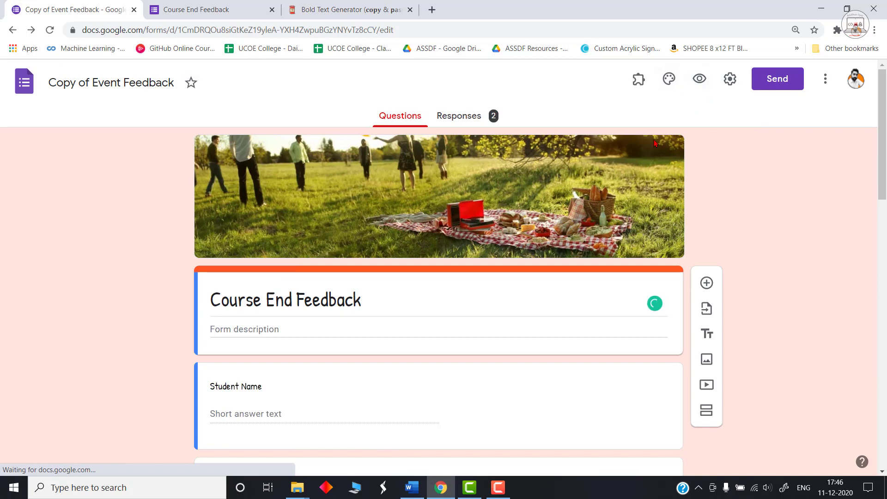
{"action": "left_click", "coordinate": [642, 80]}
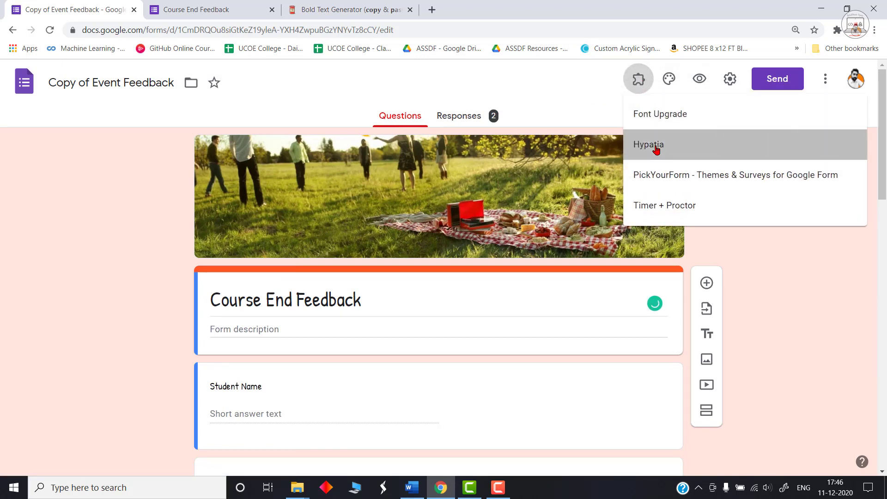
{"action": "left_click", "coordinate": [639, 143]}
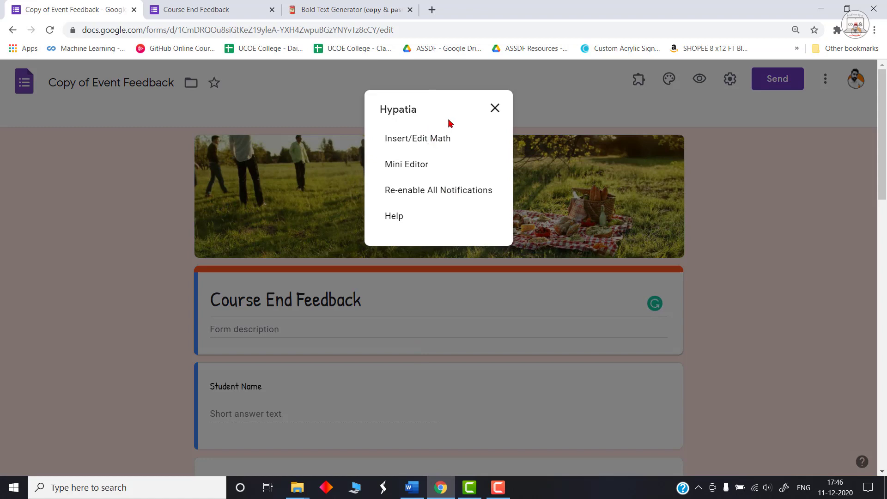
Build 2³ + 3 sin x = 20 in Hypatia's Insert/Edit Math editor using superscript and sin templates.
{"action": "left_click", "coordinate": [433, 141]}
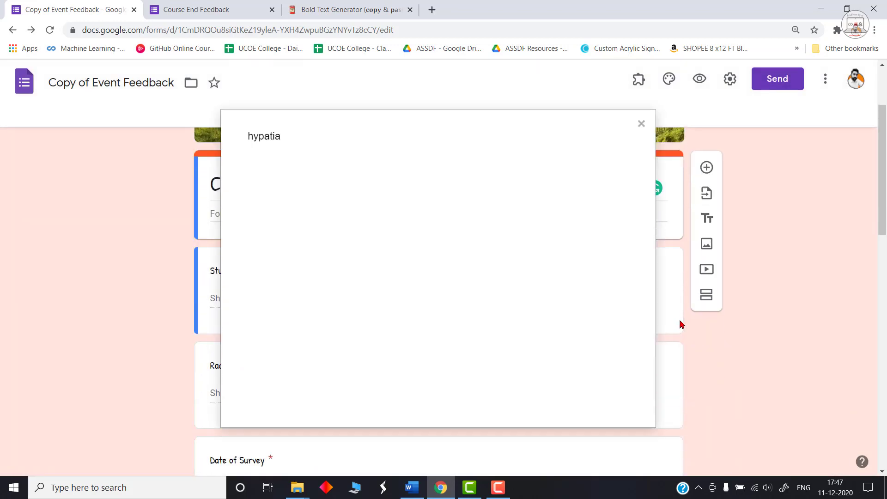
{"action": "scroll", "coordinate": [680, 324], "scroll_direction": "down", "scroll_amount": 2}
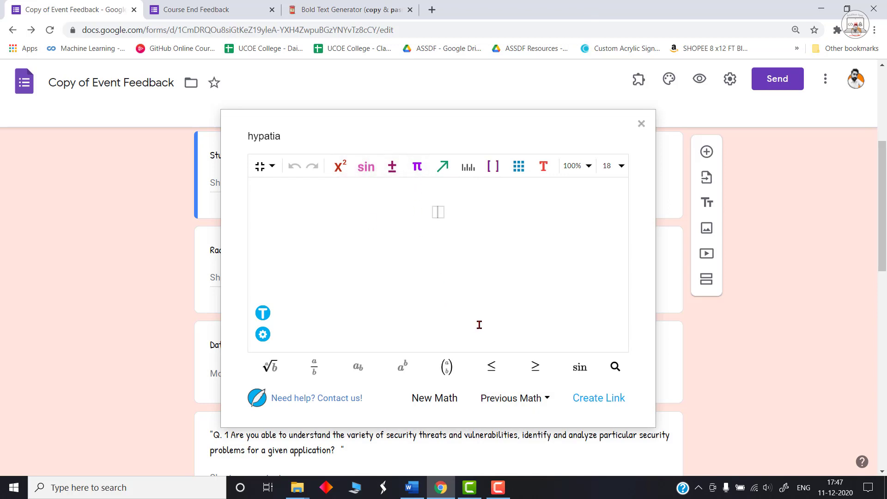
{"action": "type", "text": "2"}
{"action": "left_click", "coordinate": [340, 167]}
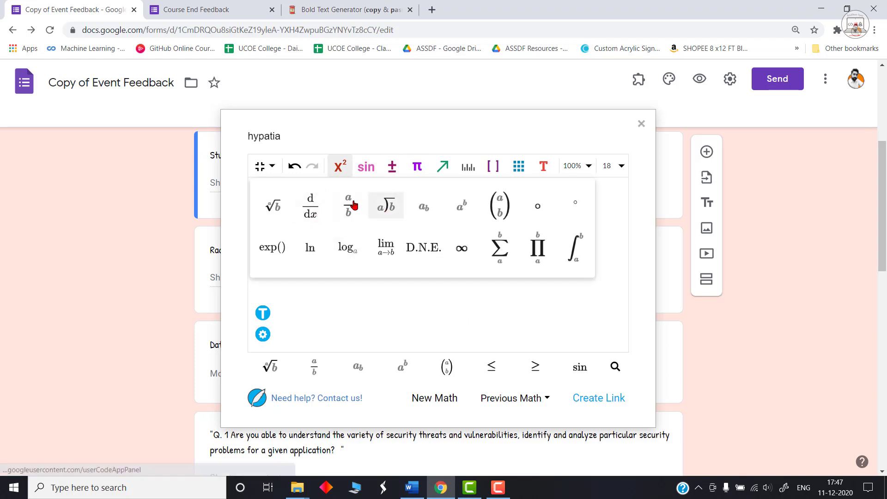
{"action": "left_click", "coordinate": [468, 210]}
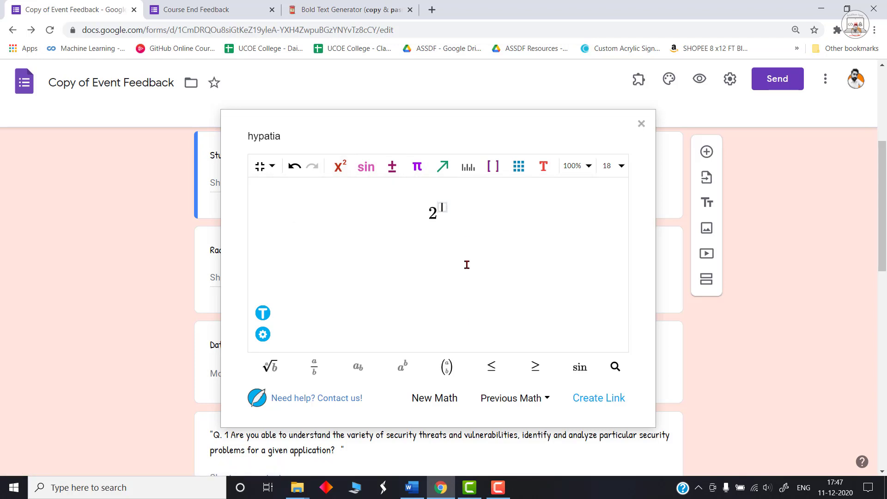
{"action": "type", "text": "3+3"}
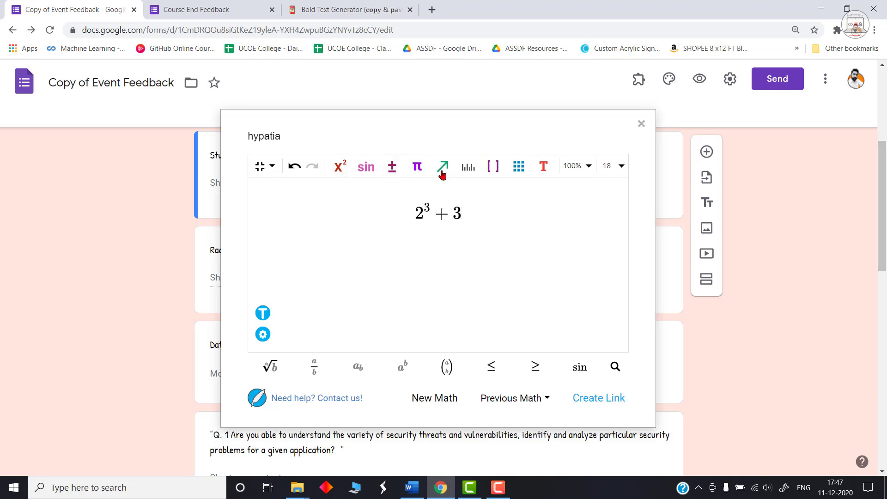
{"action": "left_click", "coordinate": [370, 172]}
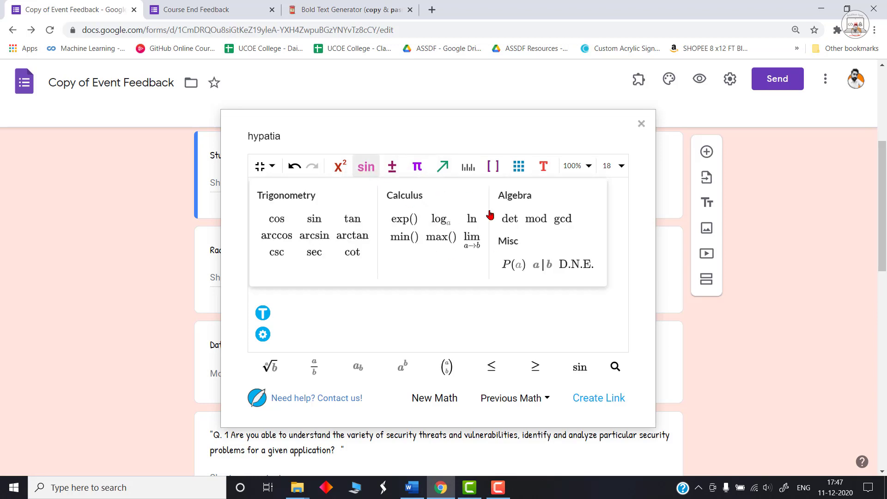
{"action": "left_click", "coordinate": [316, 220]}
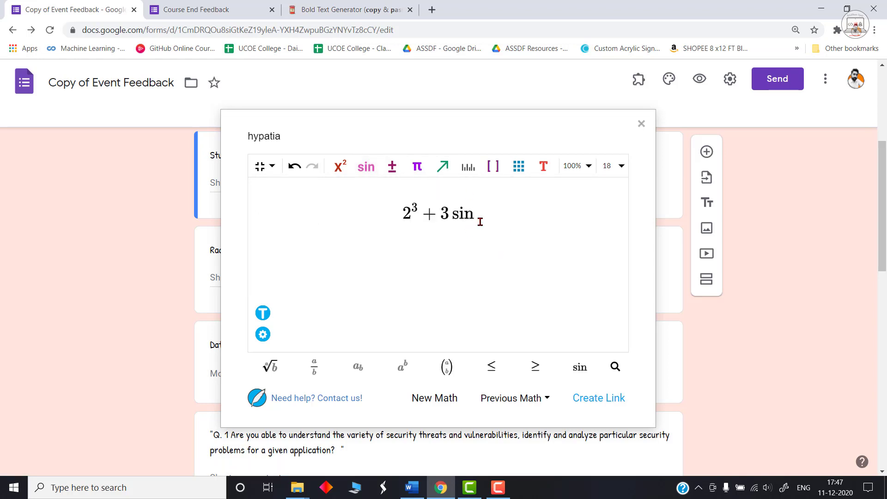
{"action": "type", "text": "x = "}
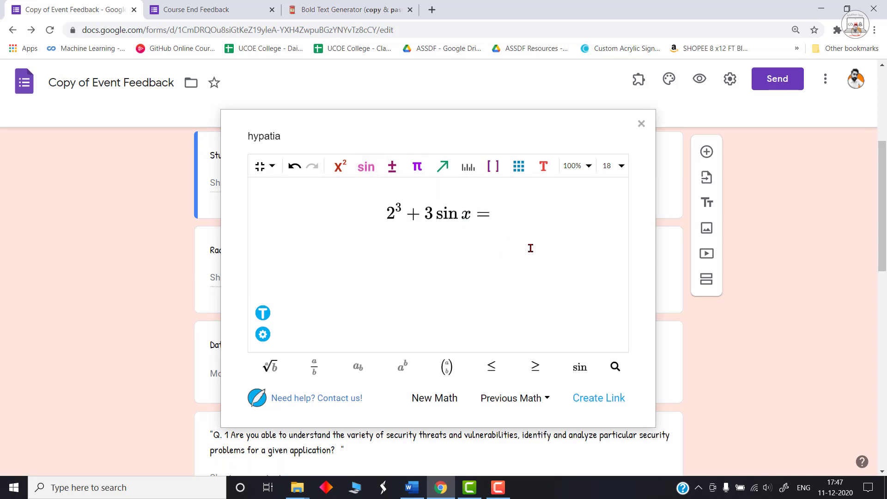
{"action": "type", "text": "20"}
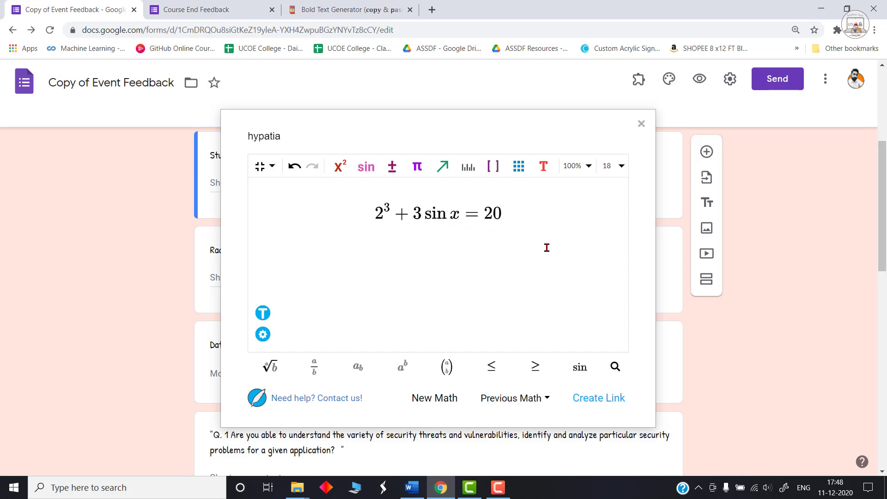
Create the equation's image link, copy the URL, and close Hypatia.
{"action": "left_click", "coordinate": [602, 405]}
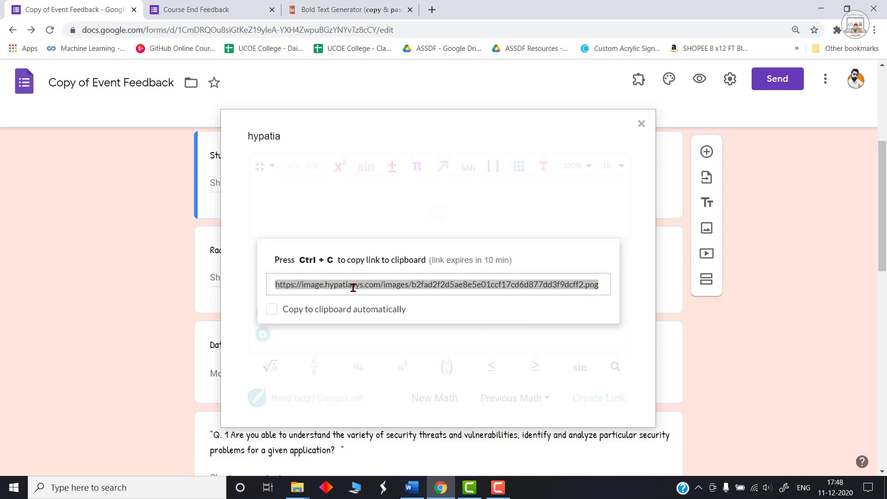
{"action": "right_click", "coordinate": [398, 285]}
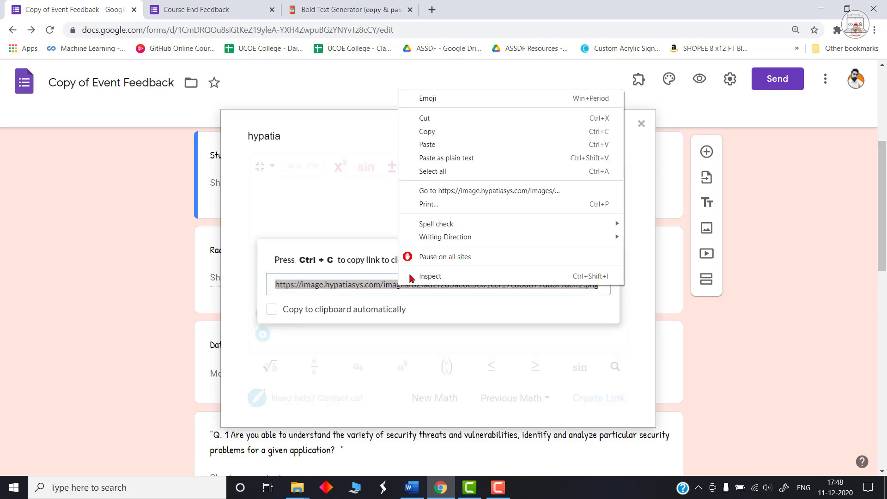
{"action": "left_click", "coordinate": [431, 135]}
{"action": "left_click", "coordinate": [641, 125]}
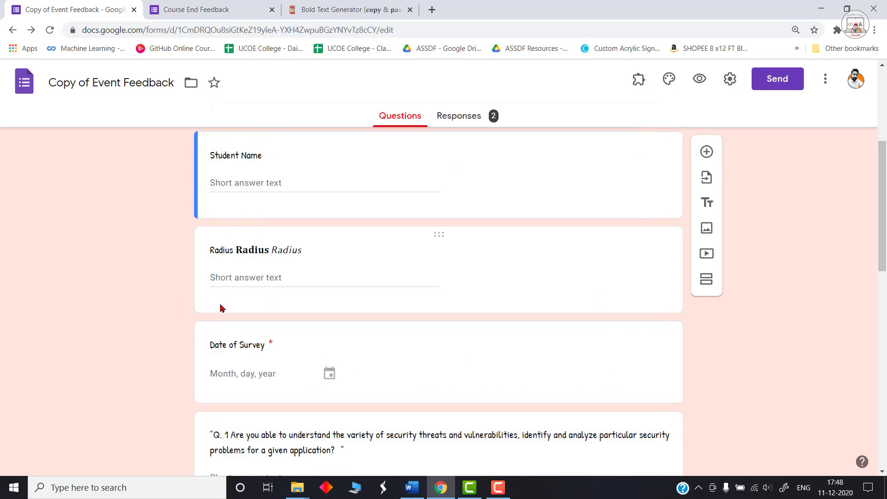
Add a new multiple-choice question titled Question1.
{"action": "left_click", "coordinate": [707, 151]}
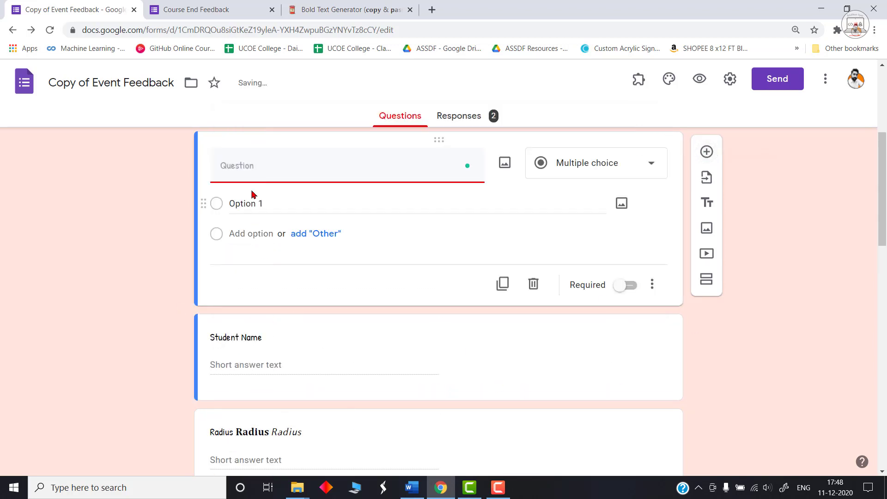
{"action": "type", "text": "Q"}
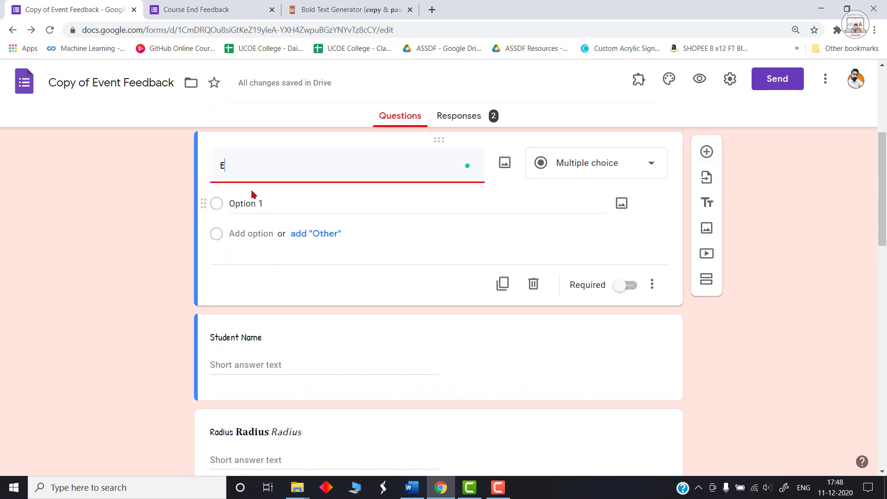
{"action": "key", "text": "BackSpace"}
{"action": "type", "text": "Question1"}
Insert the copied Hypatia equation link as Option 1's image by URL.
{"action": "left_click", "coordinate": [257, 206]}
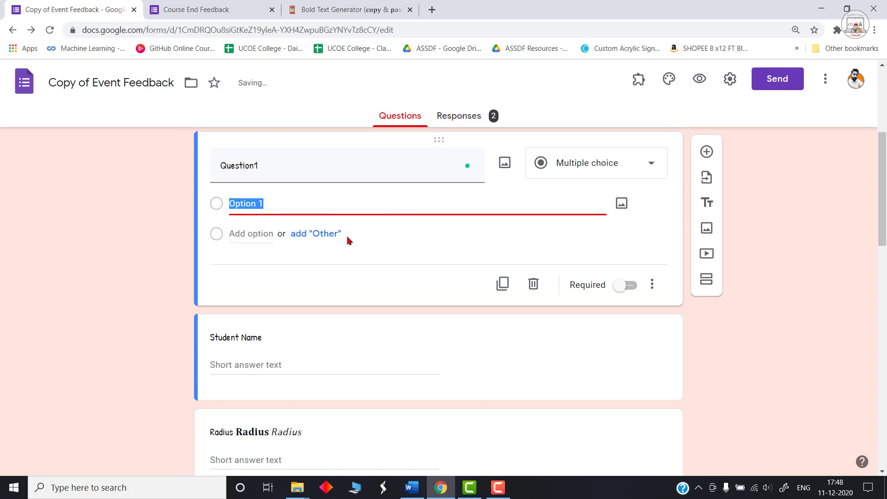
{"action": "left_click", "coordinate": [621, 211]}
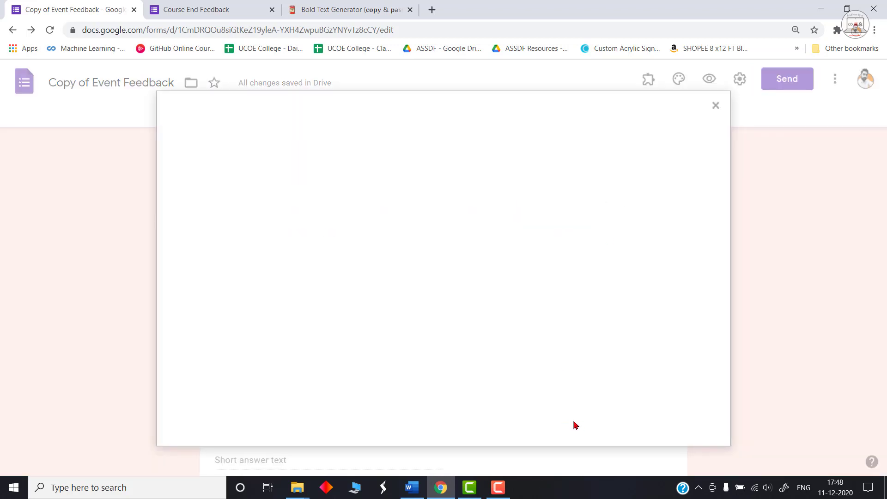
{"action": "left_click", "coordinate": [311, 155]}
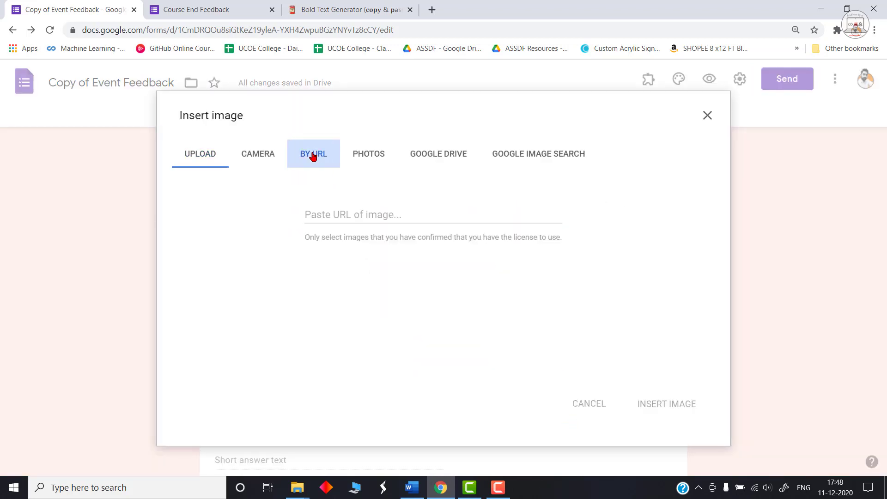
{"action": "left_click", "coordinate": [393, 216]}
{"action": "key", "text": "ctrl+v"}
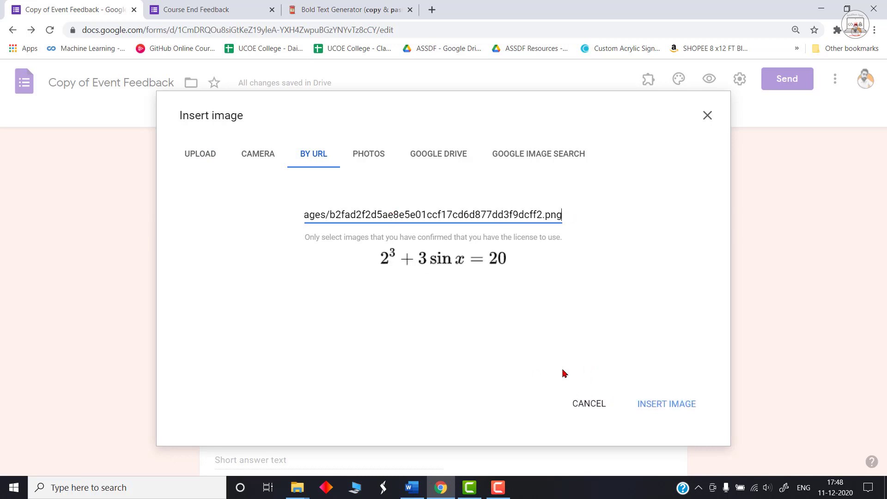
{"action": "left_click", "coordinate": [660, 405]}
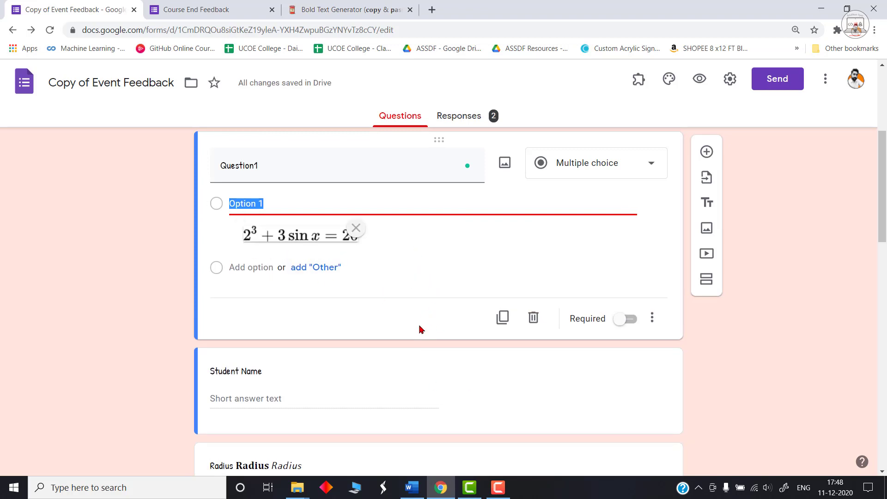
Launch Snipping Tool and snip the a^2 + b^2 = c^2 line from the Word document.
{"action": "left_click", "coordinate": [411, 488]}
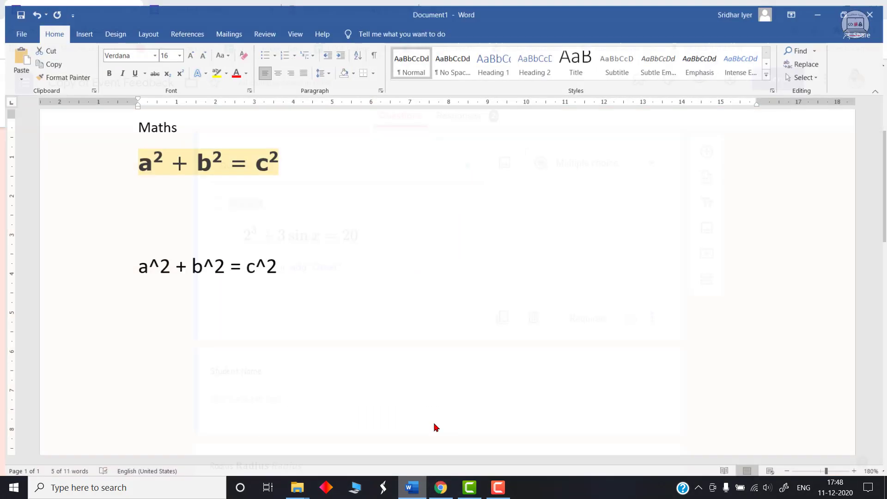
{"action": "left_click", "coordinate": [83, 492]}
{"action": "type", "text": "snip"}
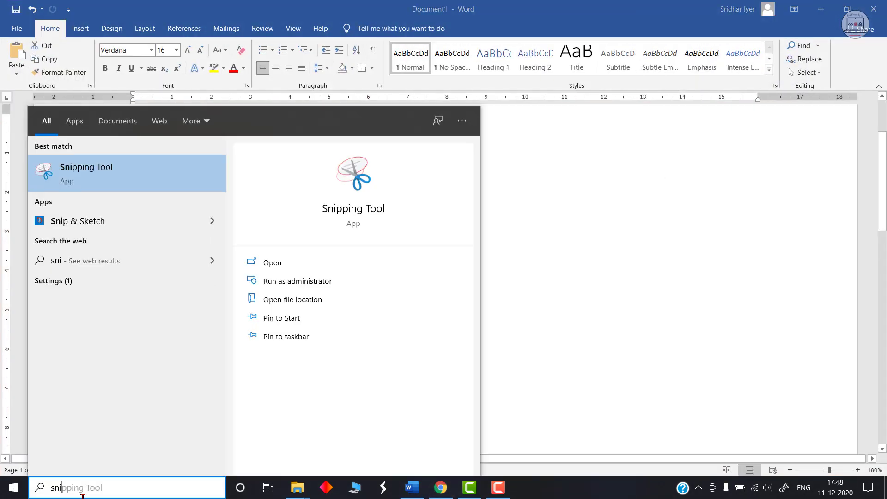
{"action": "left_click", "coordinate": [111, 168]}
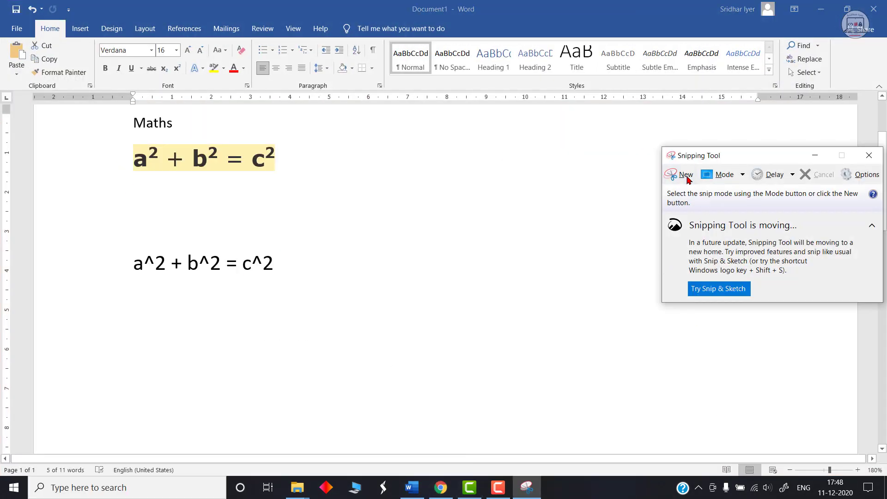
{"action": "left_click", "coordinate": [681, 174]}
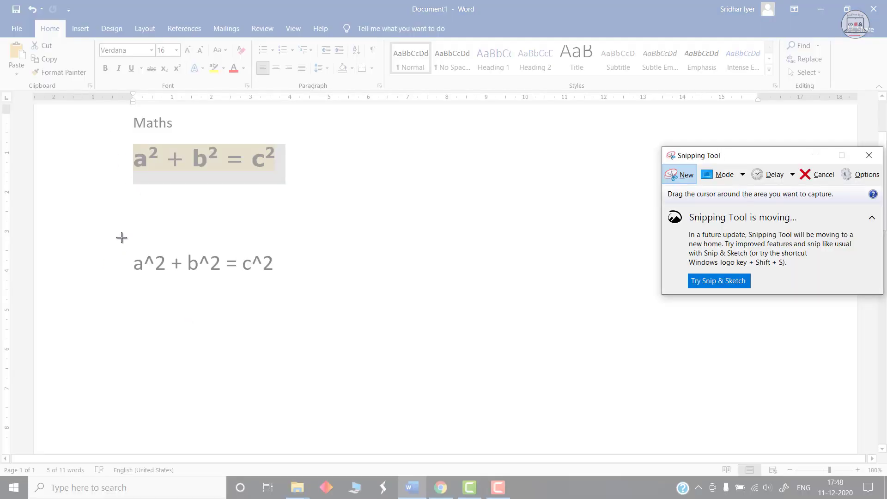
{"action": "left_click_drag", "start_coordinate": [123, 236], "coordinate": [344, 300]}
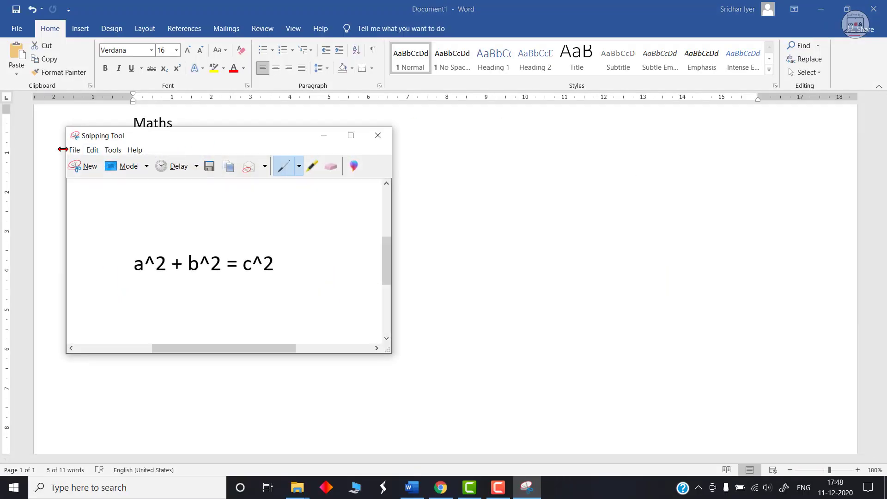
Cancel Save As and close Snipping Tool without saving the snip.
{"action": "left_click", "coordinate": [72, 150]}
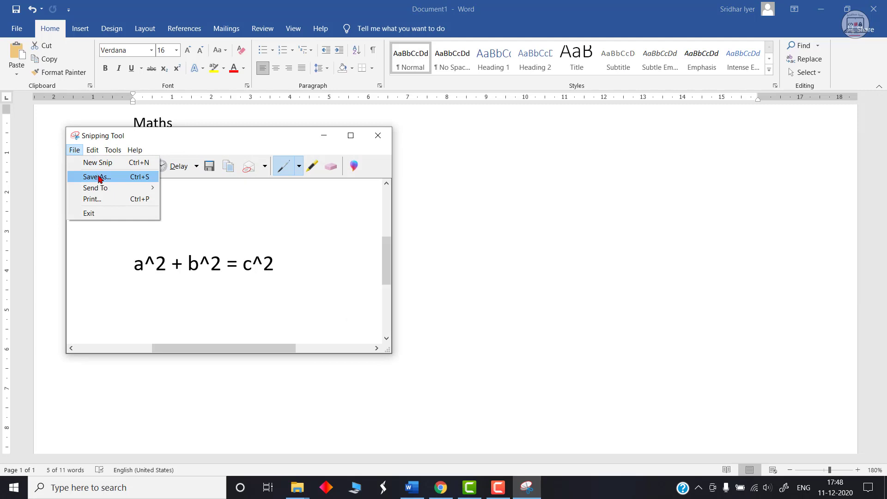
{"action": "left_click", "coordinate": [99, 178]}
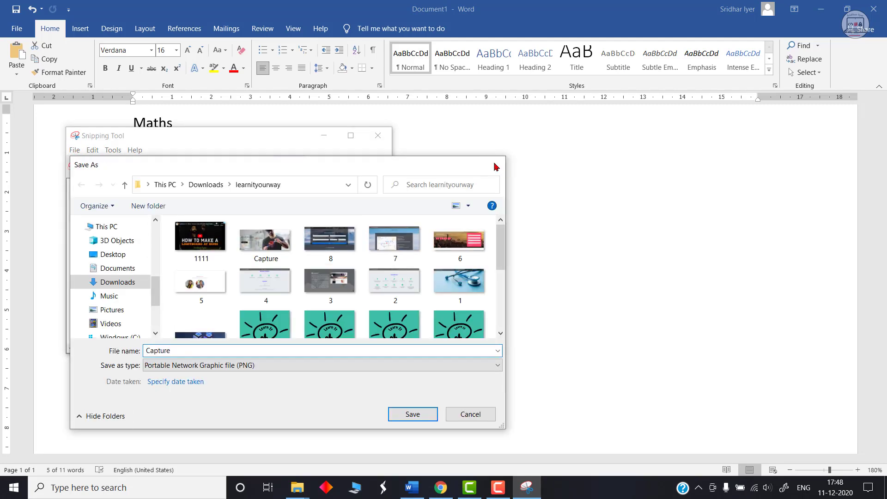
{"action": "left_click", "coordinate": [495, 167]}
{"action": "left_click", "coordinate": [378, 135]}
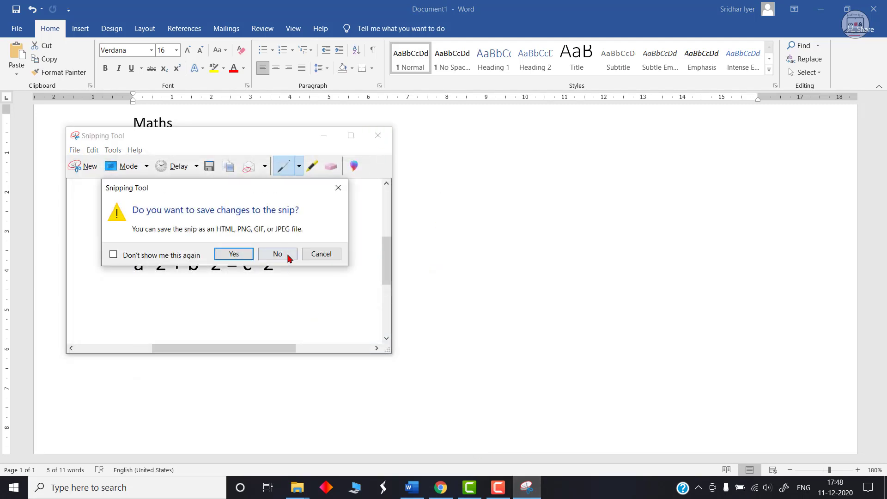
{"action": "left_click", "coordinate": [277, 254]}
{"action": "left_click", "coordinate": [441, 488]}
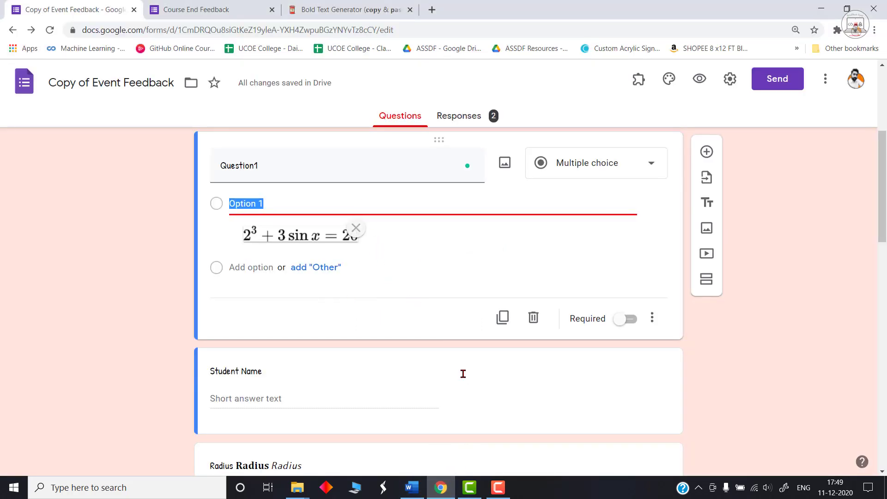
Select the a^2 + b^2 = c^2 line in Word and open Hypatia's Insert/Edit Math editor.
{"action": "left_click", "coordinate": [412, 487]}
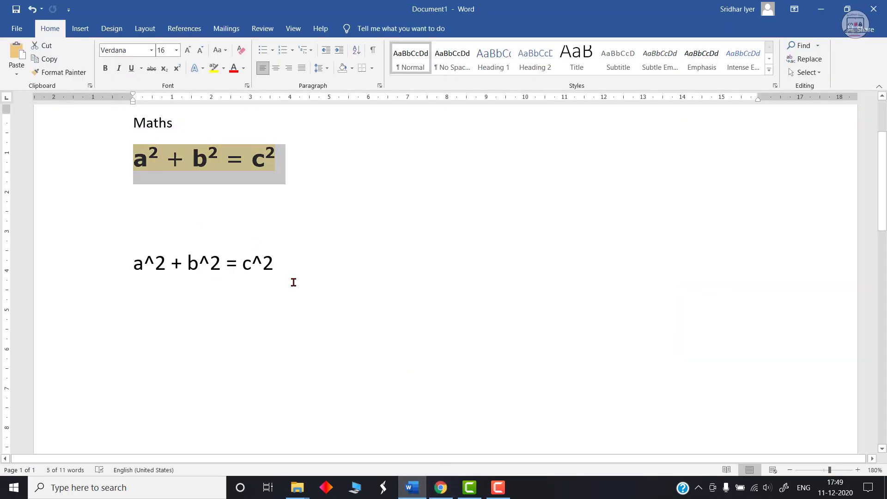
{"action": "left_click_drag", "start_coordinate": [293, 263], "coordinate": [126, 266]}
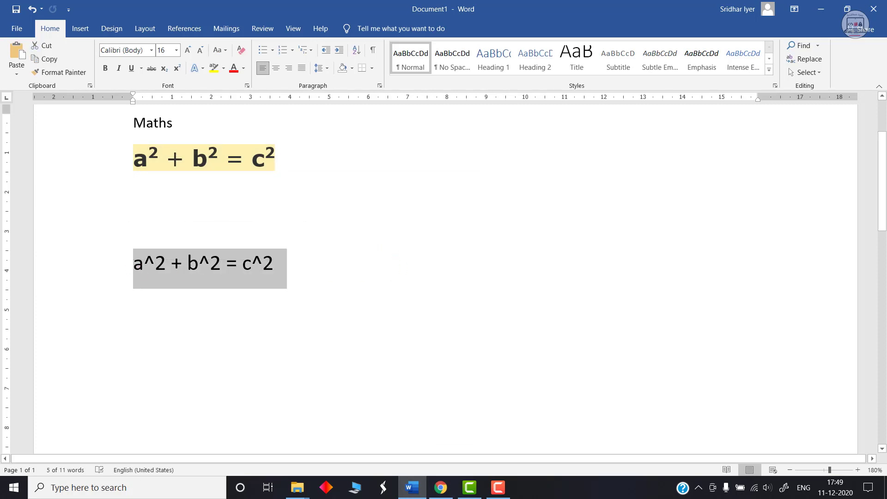
{"action": "left_click", "coordinate": [441, 488]}
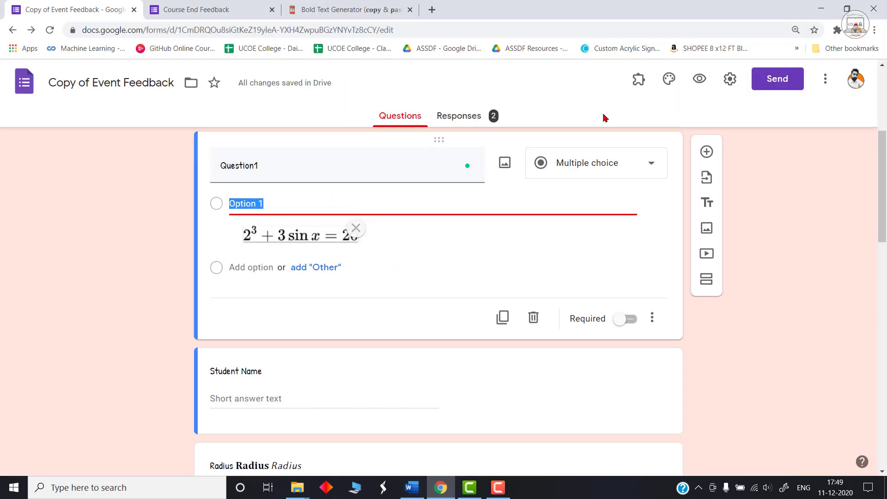
{"action": "left_click", "coordinate": [638, 79]}
{"action": "left_click", "coordinate": [630, 145]}
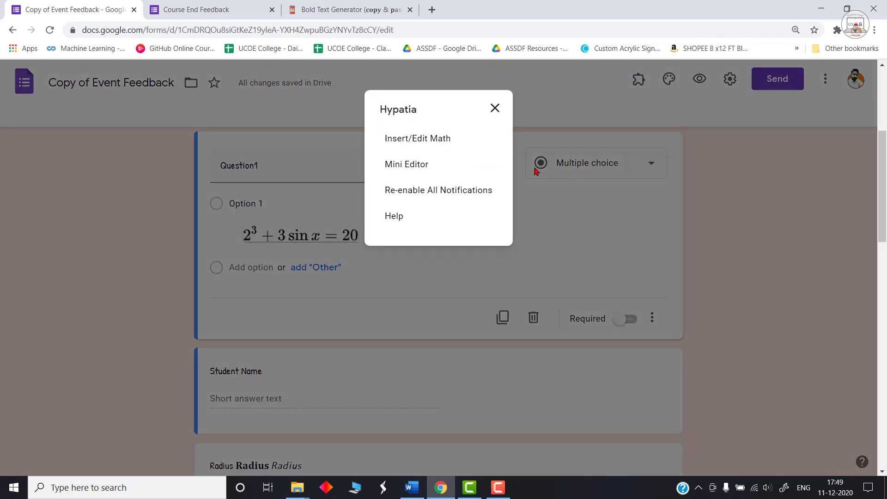
{"action": "left_click", "coordinate": [439, 141]}
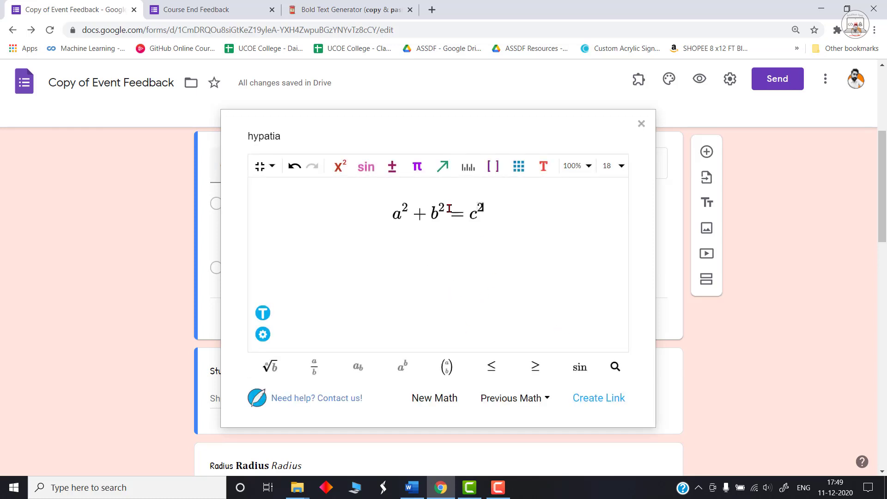
Enter a² + b² = c² from Word into Hypatia, create and copy its image link, then close.
{"action": "left_click", "coordinate": [413, 488]}
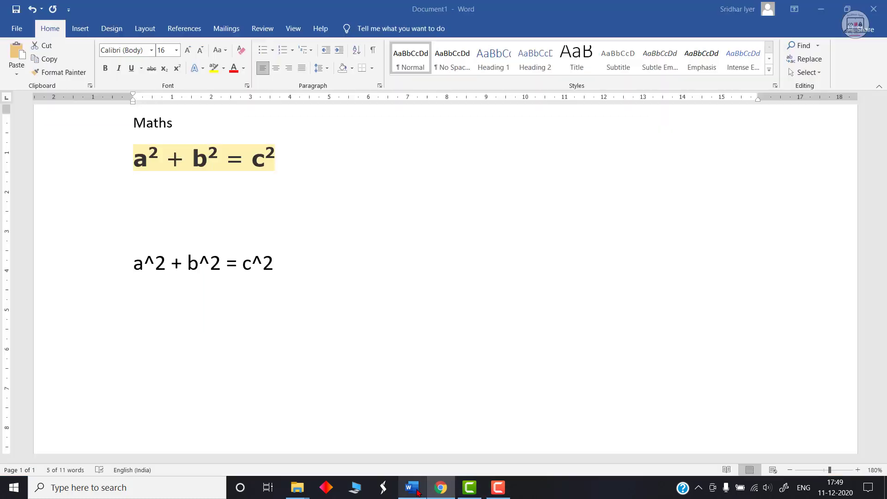
{"action": "left_click", "coordinate": [321, 278]}
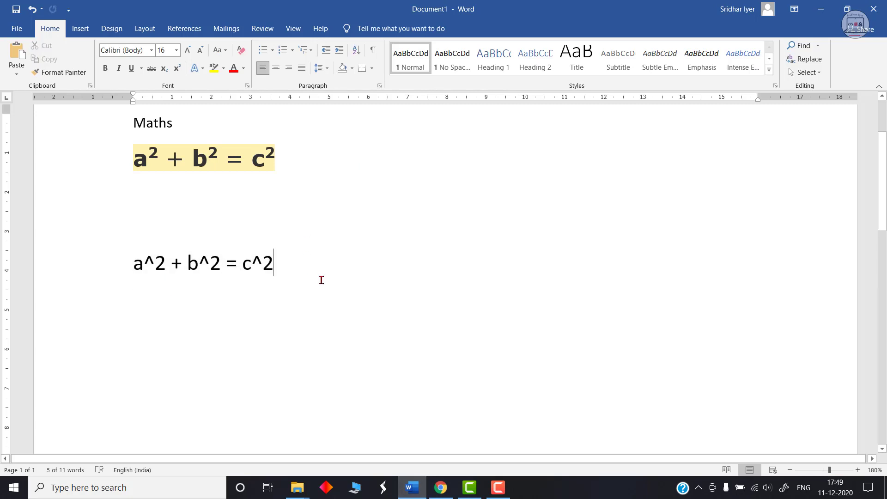
{"action": "double_click", "coordinate": [154, 265]}
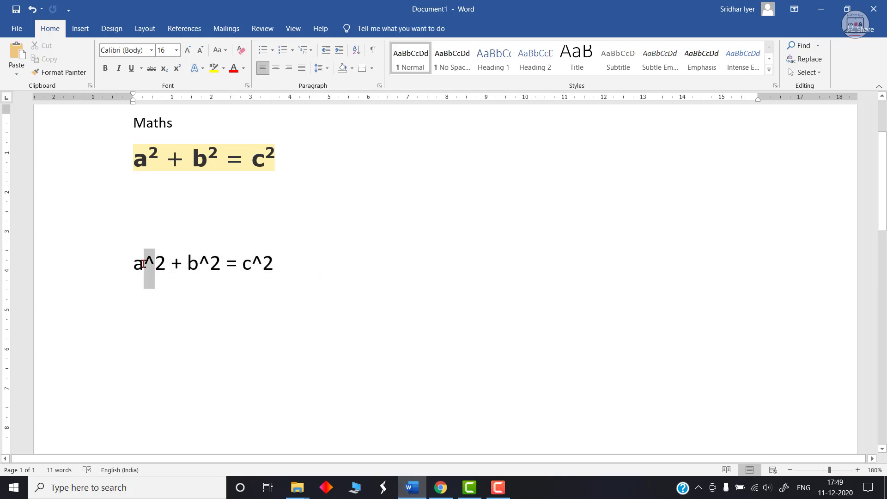
{"action": "left_click_drag", "start_coordinate": [343, 260], "coordinate": [109, 266]}
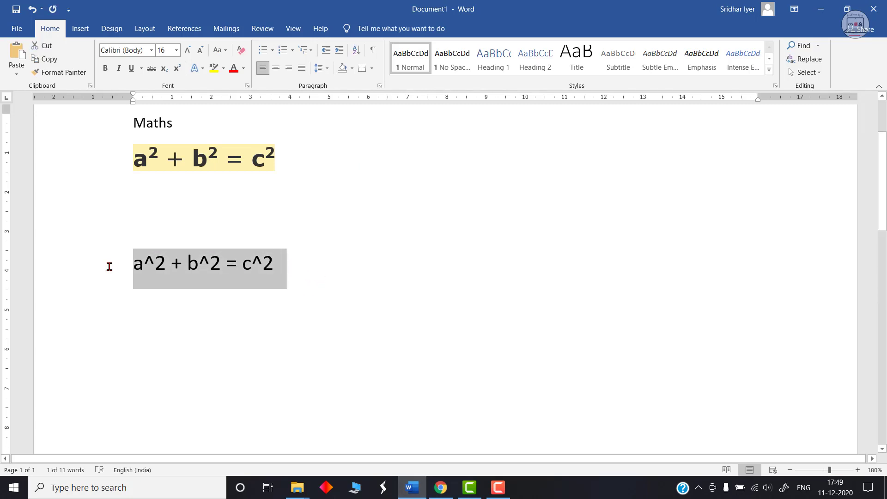
{"action": "left_click", "coordinate": [441, 487]}
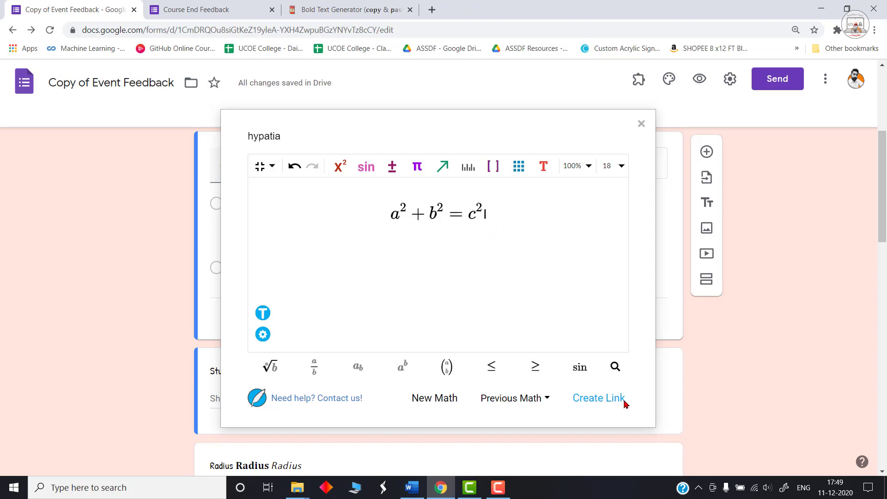
{"action": "left_click", "coordinate": [601, 400]}
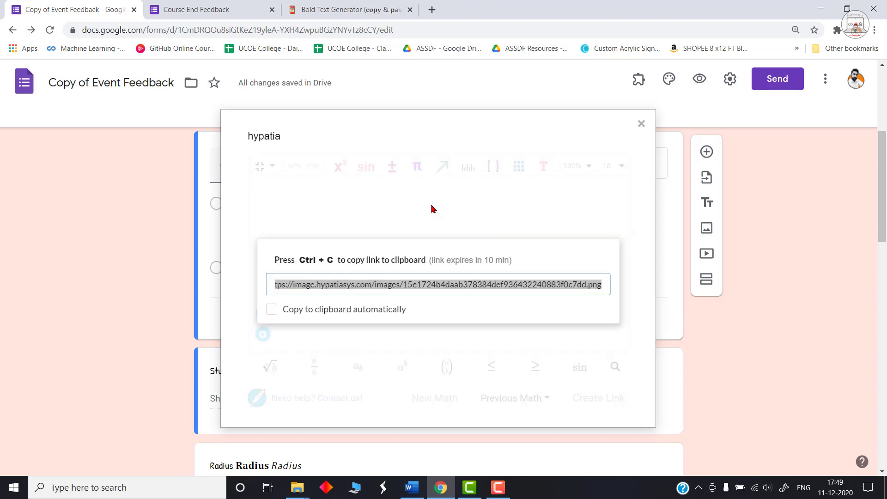
{"action": "key", "text": "ctrl+c"}
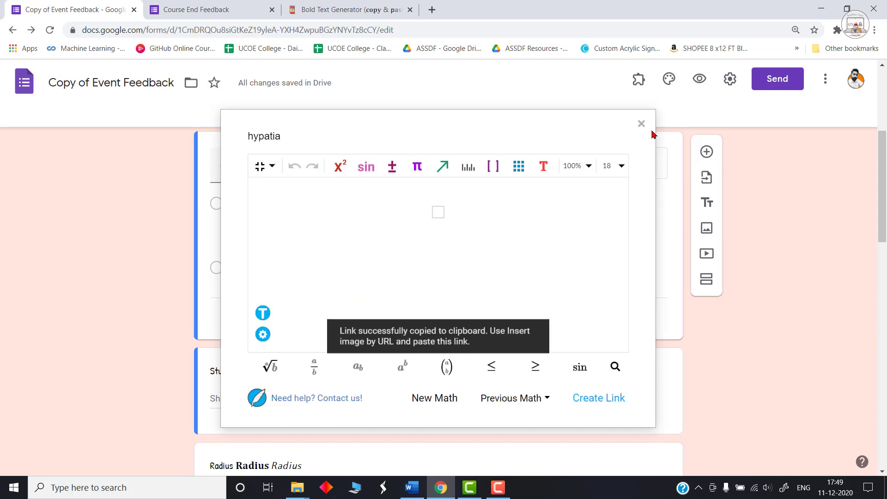
{"action": "left_click", "coordinate": [641, 123]}
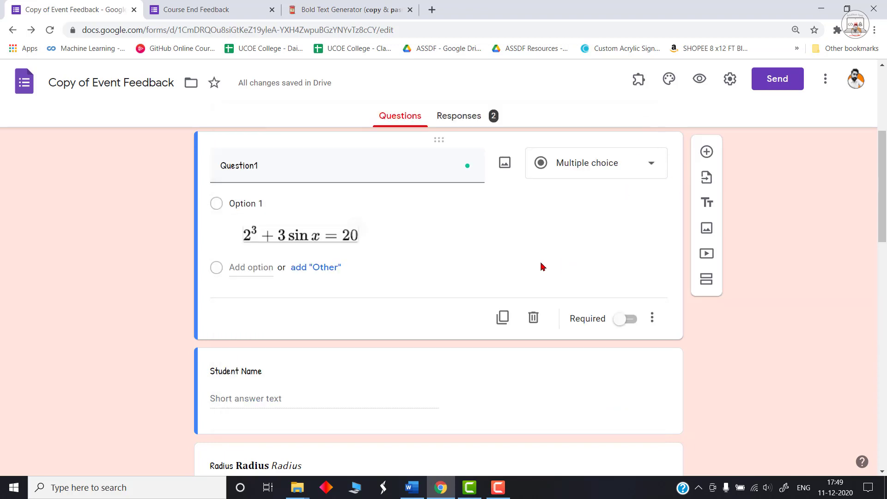
Add Option 2 with the a² + b² = c² equation image by URL, then add a third option.
{"action": "left_click", "coordinate": [245, 267]}
{"action": "left_click", "coordinate": [626, 267]}
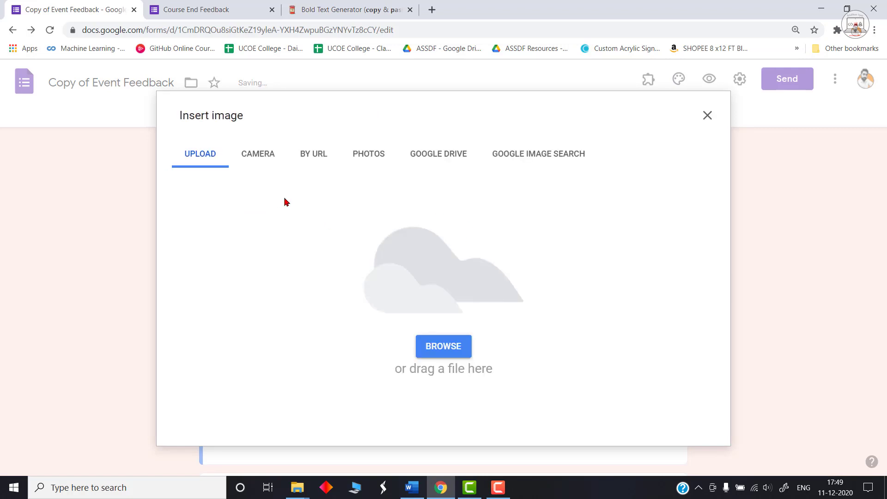
{"action": "left_click", "coordinate": [312, 153]}
{"action": "left_click", "coordinate": [332, 212]}
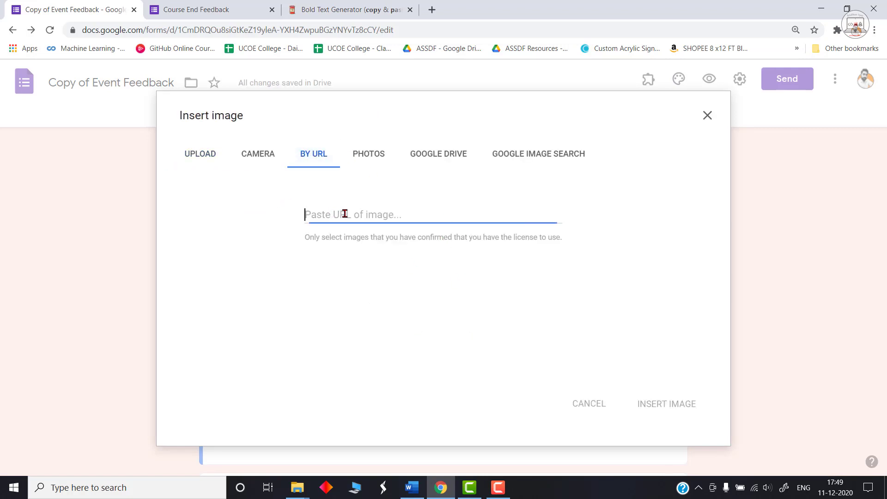
{"action": "key", "text": "ctrl+v"}
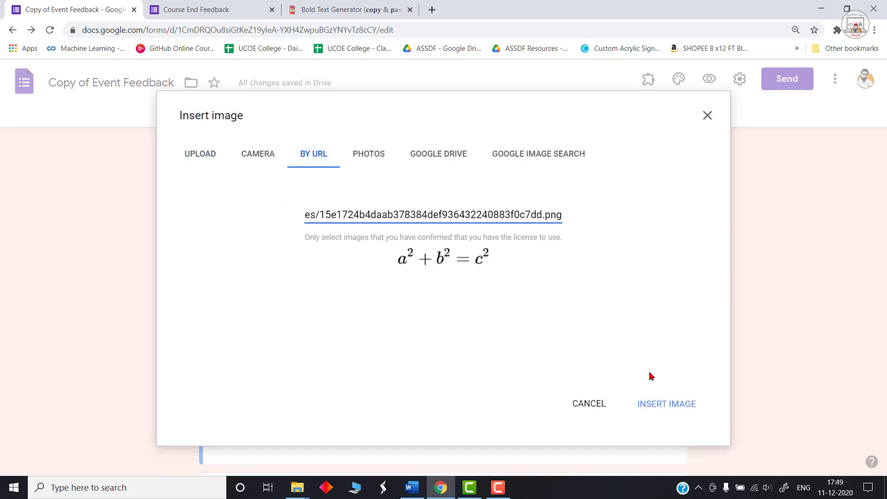
{"action": "left_click", "coordinate": [665, 404]}
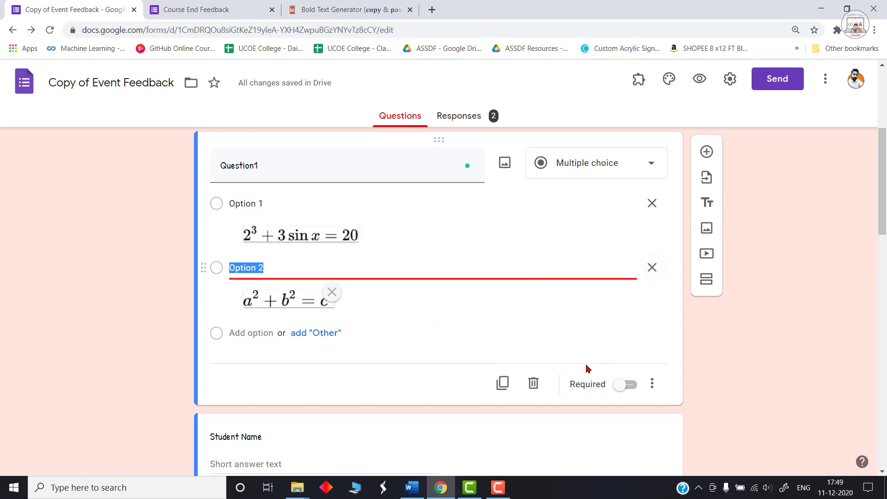
{"action": "left_click", "coordinate": [245, 334]}
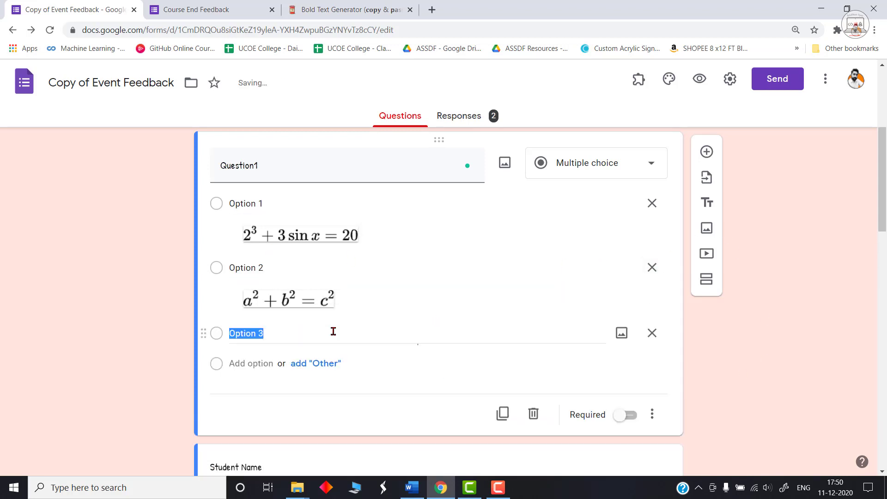
Upload the laptop photo from the Downloads folder as Option 3's image.
{"action": "left_click", "coordinate": [622, 333]}
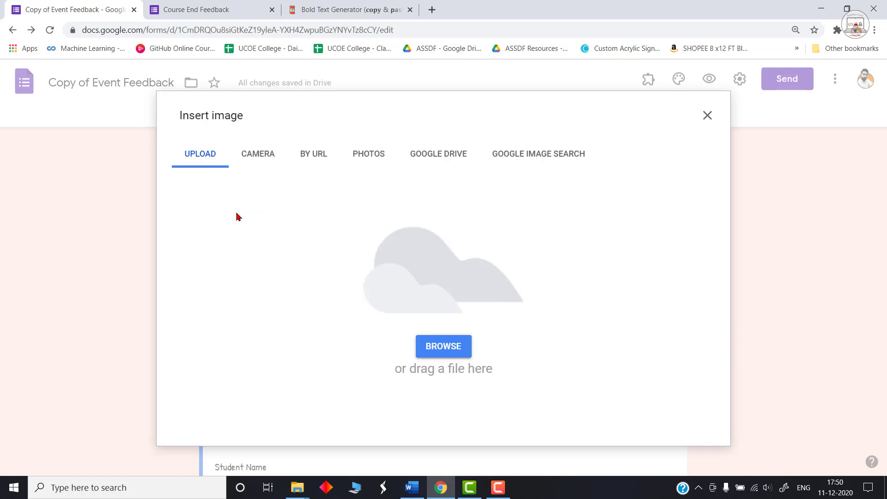
{"action": "left_click", "coordinate": [445, 348]}
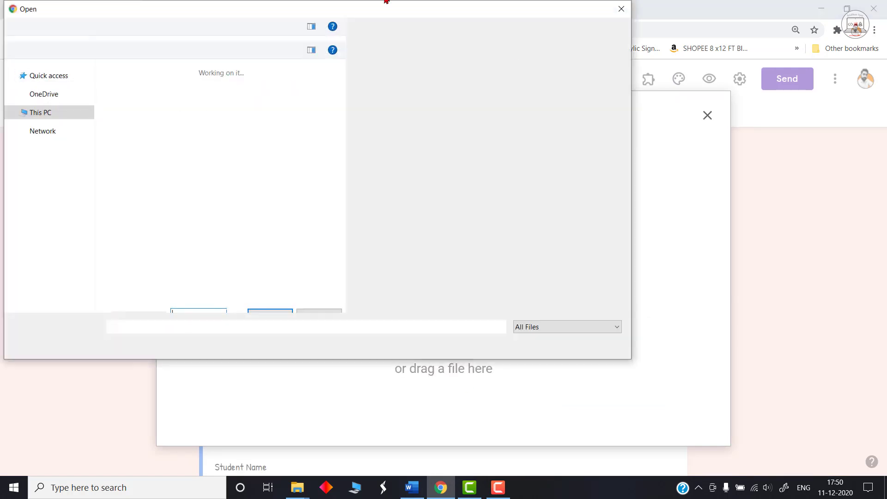
{"action": "left_click", "coordinate": [583, 95]}
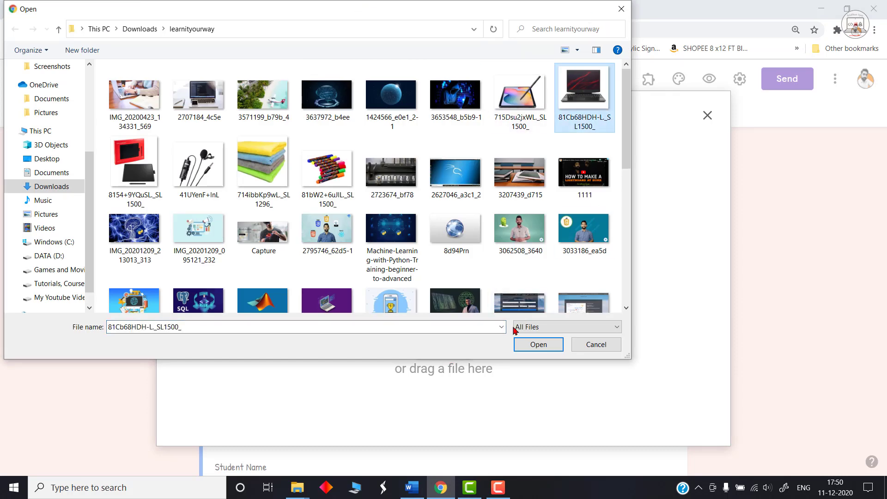
{"action": "left_click", "coordinate": [536, 344]}
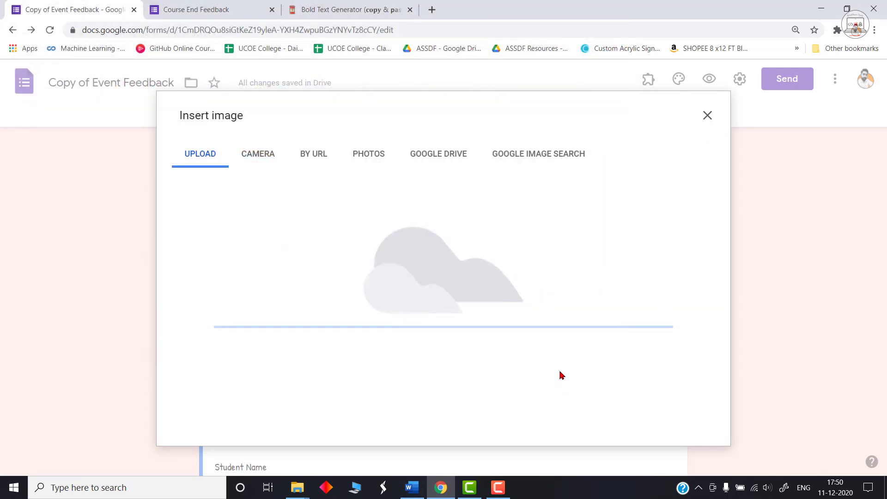
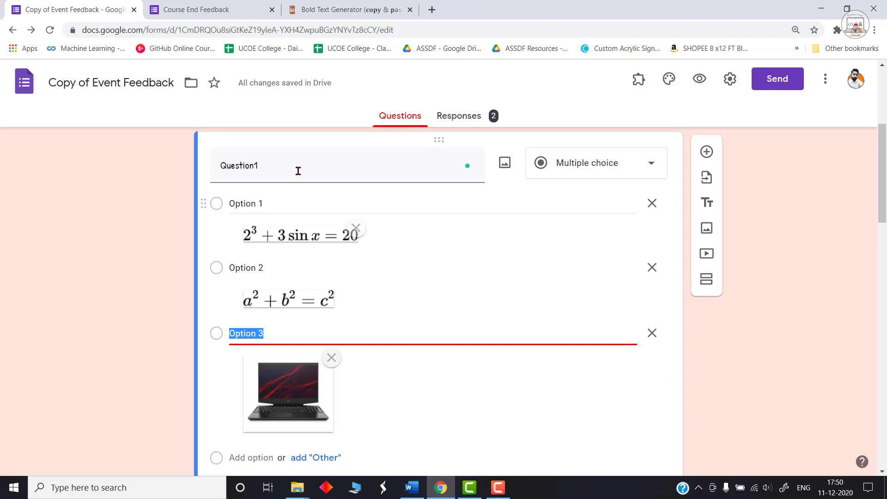
Delete the multiple-choice question with the laptop image option.
{"action": "scroll", "coordinate": [654, 383], "scroll_direction": "down", "scroll_amount": 3}
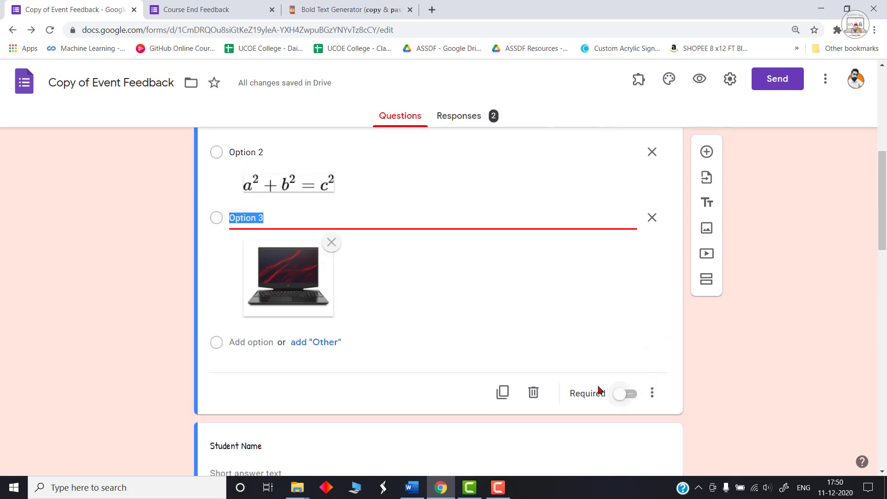
{"action": "left_click", "coordinate": [533, 393]}
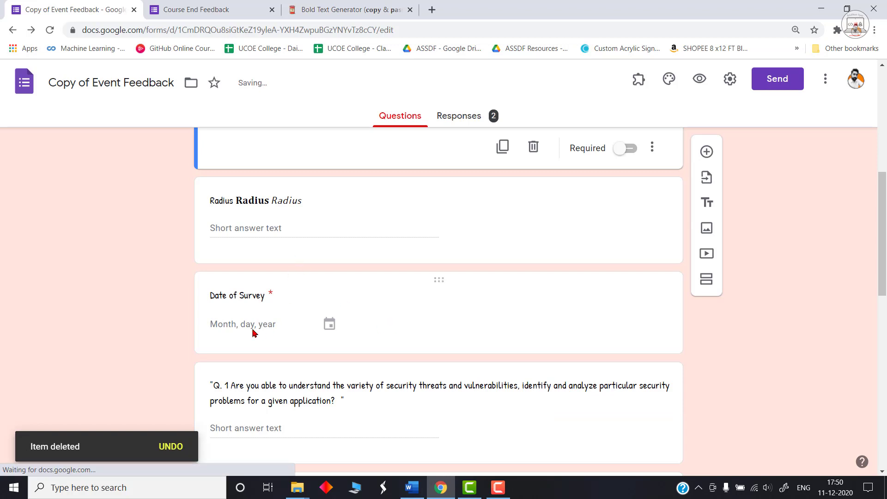
{"action": "left_click", "coordinate": [230, 309]}
Delete the Radius question and return to the top of the form.
{"action": "scroll", "coordinate": [331, 277], "scroll_direction": "up", "scroll_amount": 3}
{"action": "left_click", "coordinate": [331, 272]}
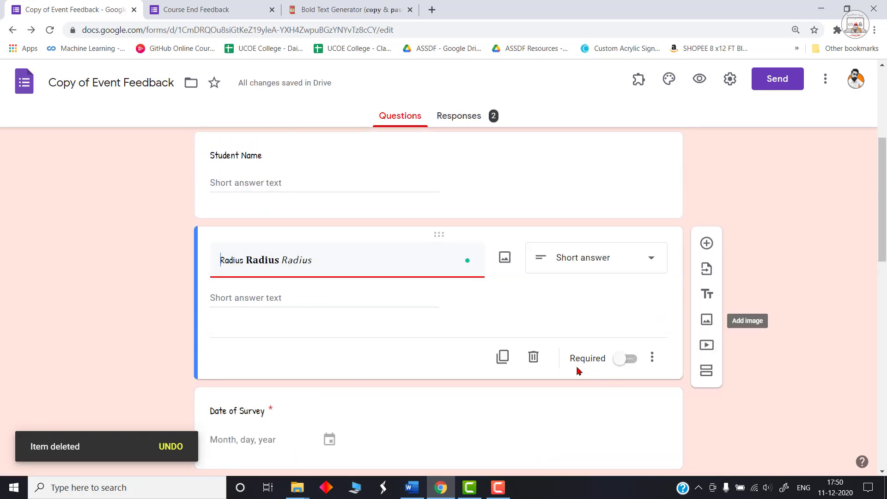
{"action": "left_click", "coordinate": [533, 356]}
{"action": "scroll", "coordinate": [416, 271], "scroll_direction": "up", "scroll_amount": 3}
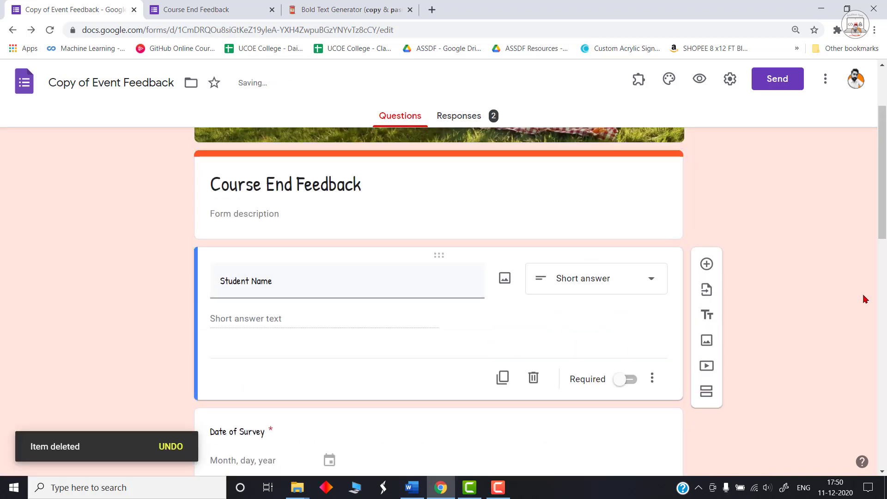
{"action": "scroll", "coordinate": [643, 320], "scroll_direction": "down", "scroll_amount": 10}
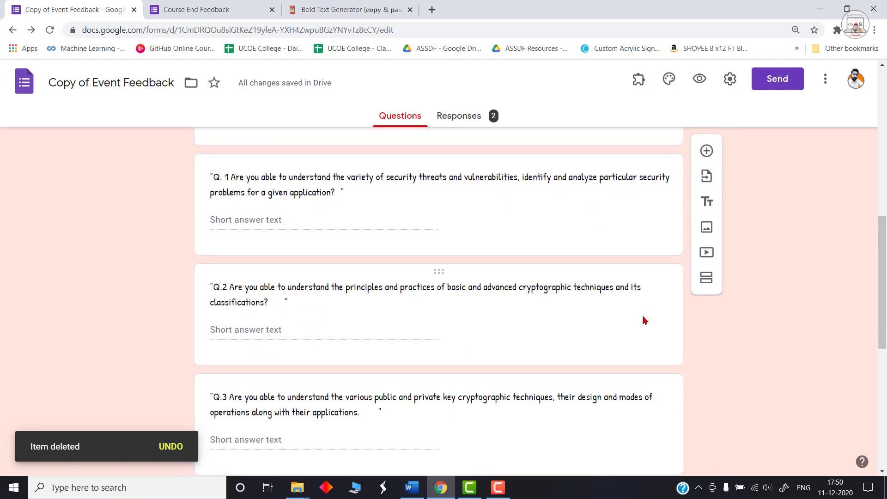
{"action": "scroll", "coordinate": [642, 321], "scroll_direction": "up", "scroll_amount": 9}
{"action": "scroll", "coordinate": [346, 251], "scroll_direction": "up", "scroll_amount": 4}
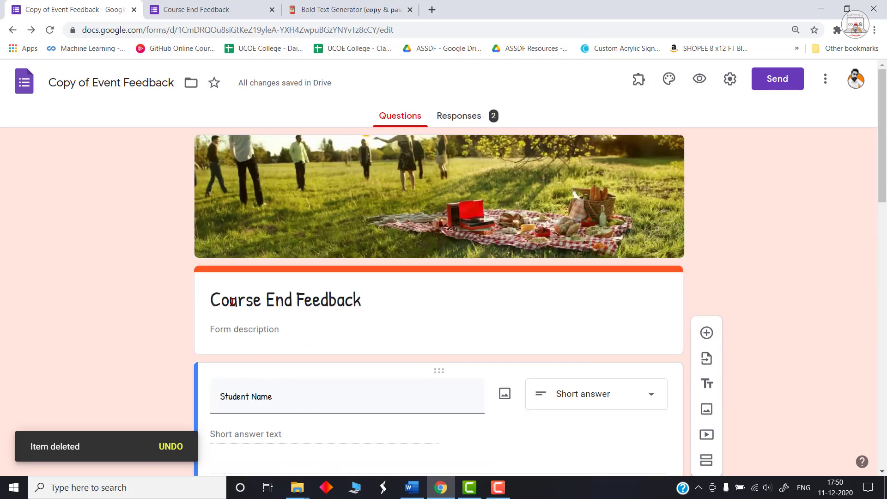
{"action": "scroll", "coordinate": [222, 327], "scroll_direction": "down", "scroll_amount": 1}
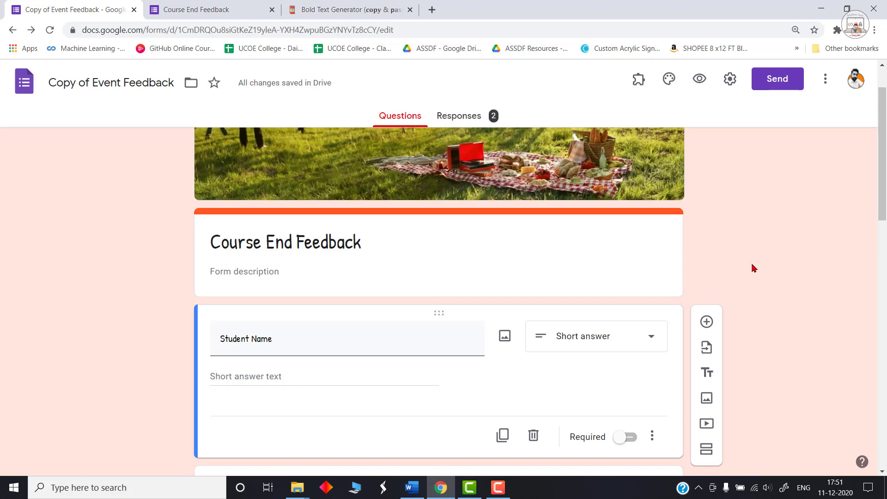
{"action": "scroll", "coordinate": [703, 286], "scroll_direction": "up", "scroll_amount": 1}
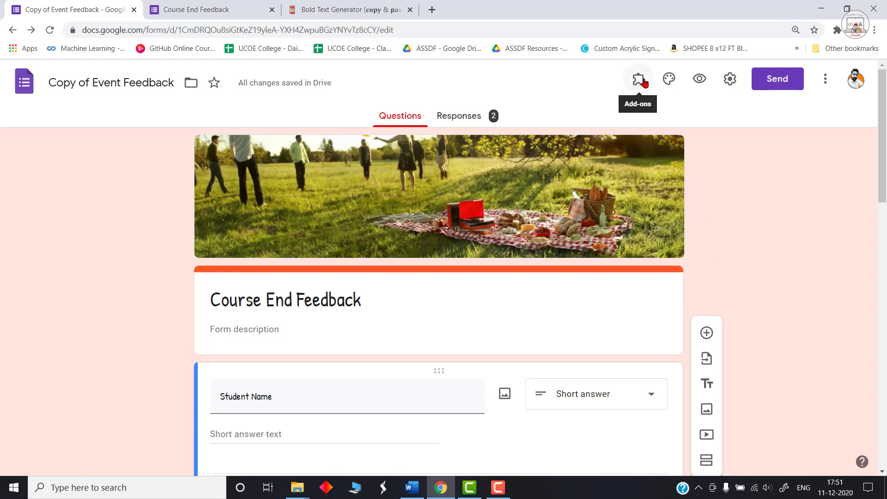
Search the add-ons Marketplace for PickYourForm to confirm it shows as Installed.
{"action": "left_click", "coordinate": [643, 82]}
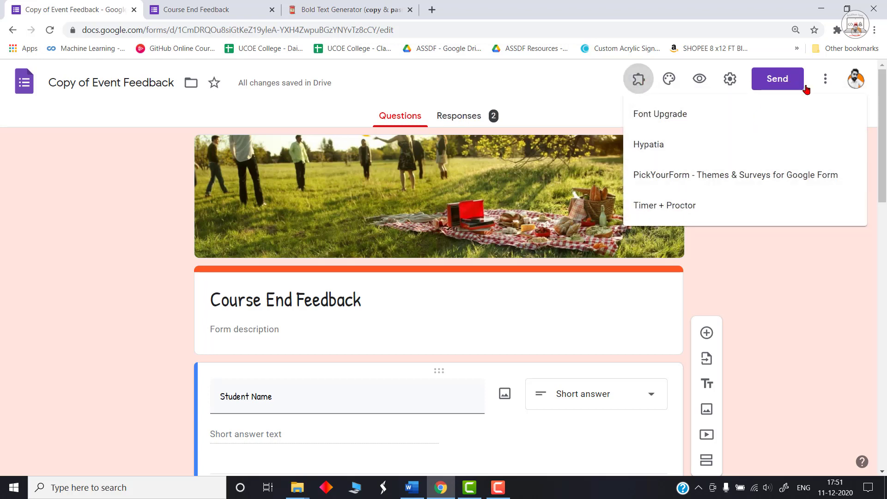
{"action": "left_click", "coordinate": [831, 87]}
{"action": "left_click", "coordinate": [830, 87]}
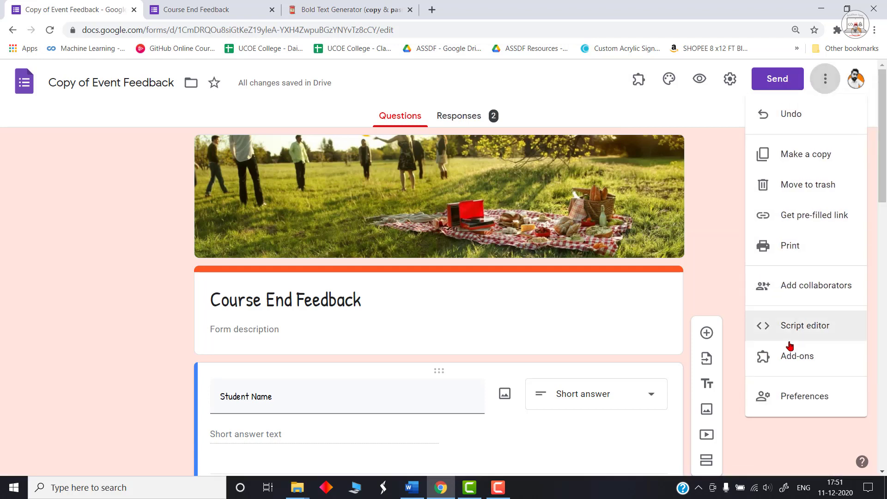
{"action": "left_click", "coordinate": [781, 357]}
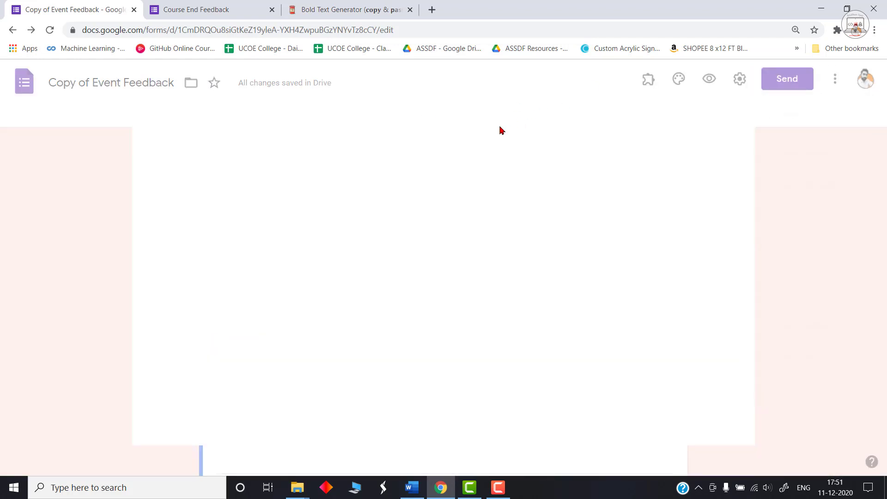
{"action": "left_click", "coordinate": [527, 119]}
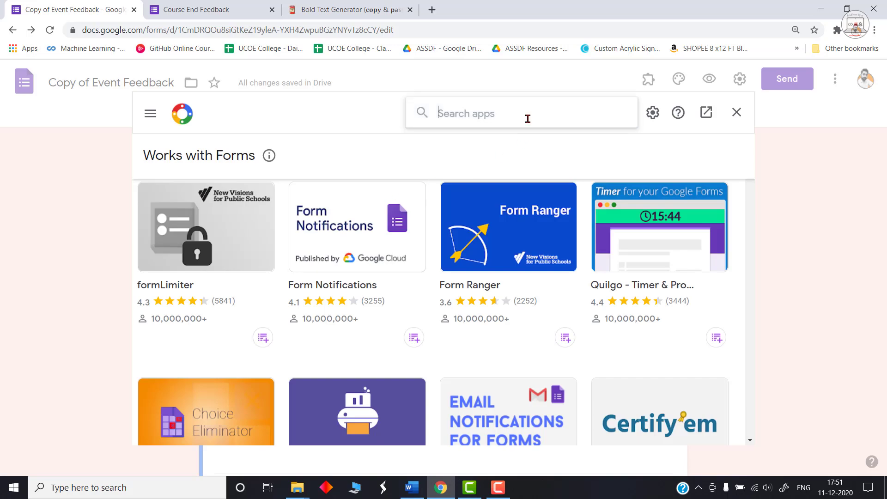
{"action": "type", "text": "picky"}
{"action": "key", "text": "Down"}
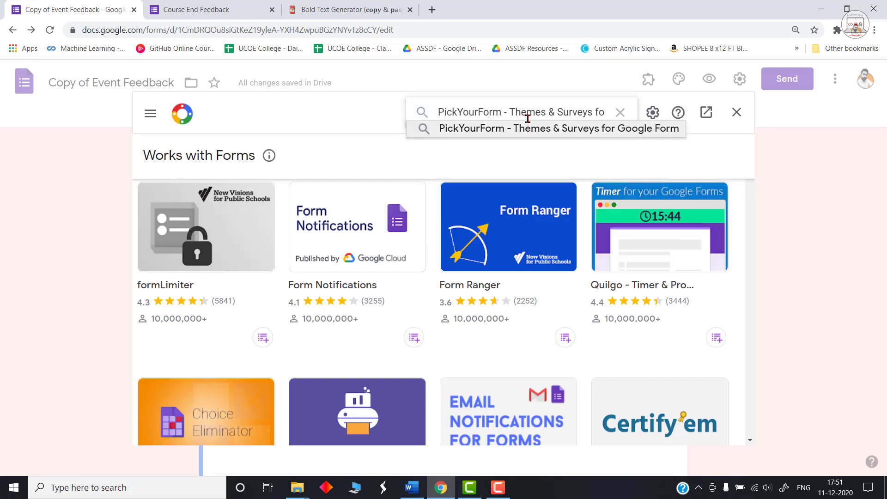
{"action": "key", "text": "Return"}
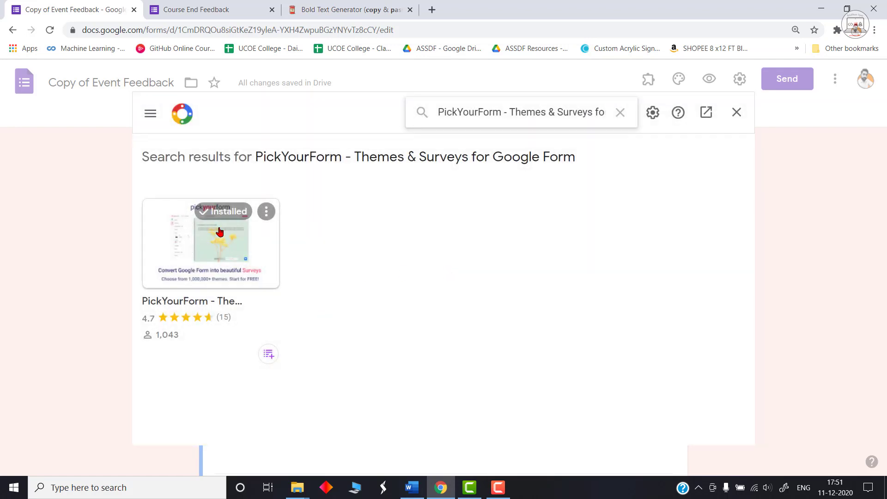
Close the Marketplace and choose PickYourForm from the Add-ons menu.
{"action": "left_click", "coordinate": [737, 112]}
{"action": "left_click", "coordinate": [642, 84]}
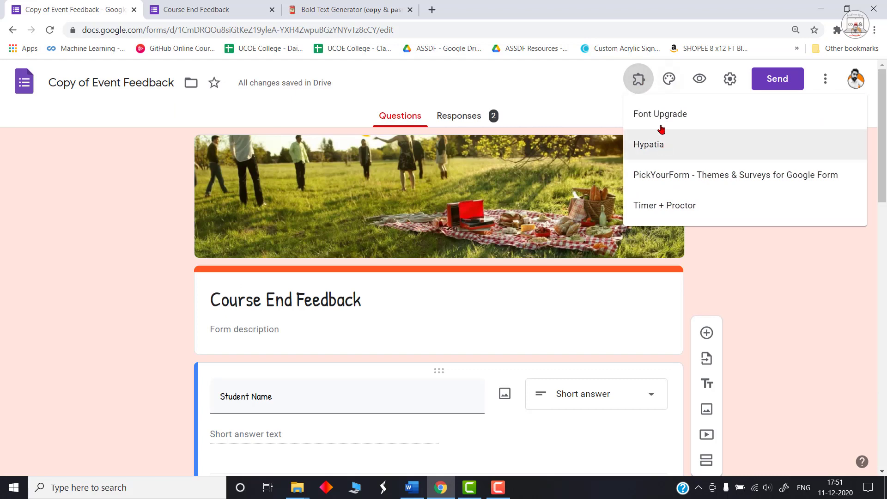
{"action": "left_click", "coordinate": [678, 183]}
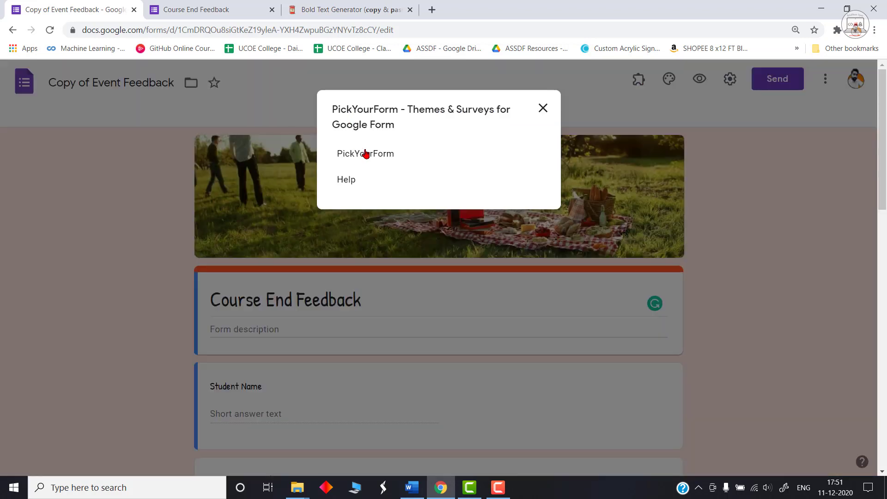
Launch PickYourForm and open Course End Feedback in its editor via Enter PickYourForm.
{"action": "left_click", "coordinate": [367, 154]}
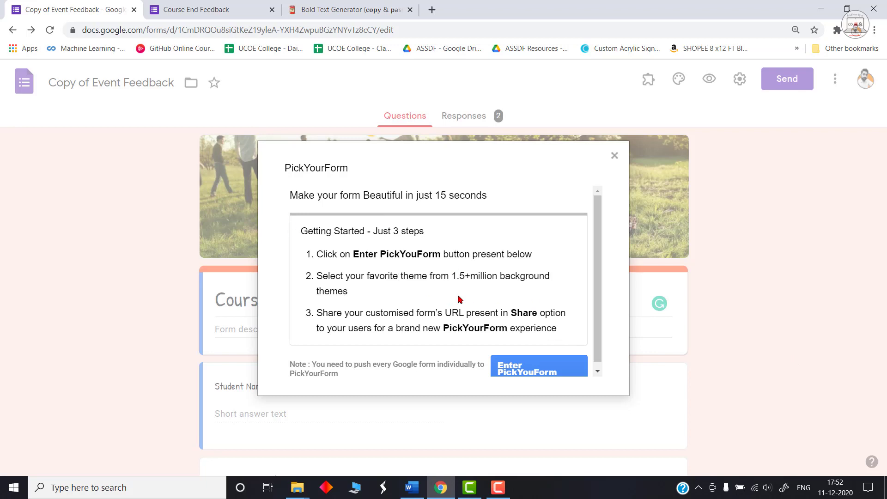
{"action": "left_click", "coordinate": [549, 374]}
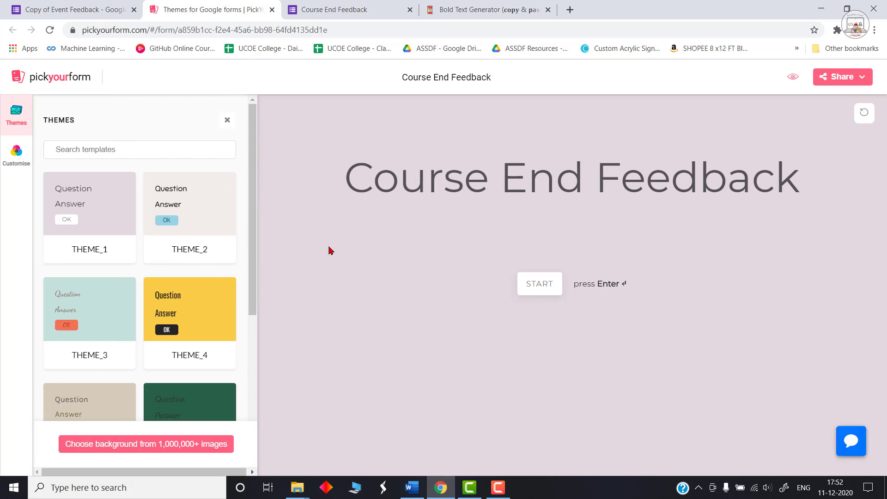
Apply the yellow THEME_4 theme and switch to the Customise design settings.
{"action": "left_click_drag", "start_coordinate": [345, 179], "coordinate": [810, 204]}
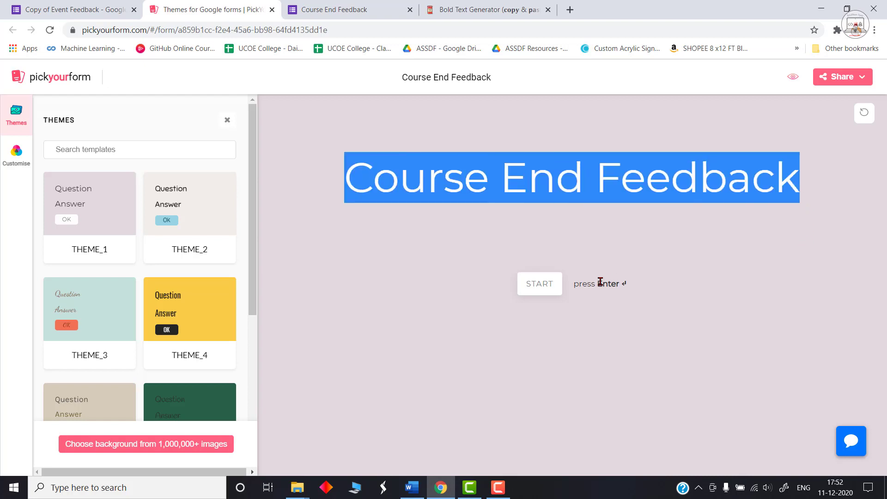
{"action": "scroll", "coordinate": [202, 292], "scroll_direction": "down", "scroll_amount": 3}
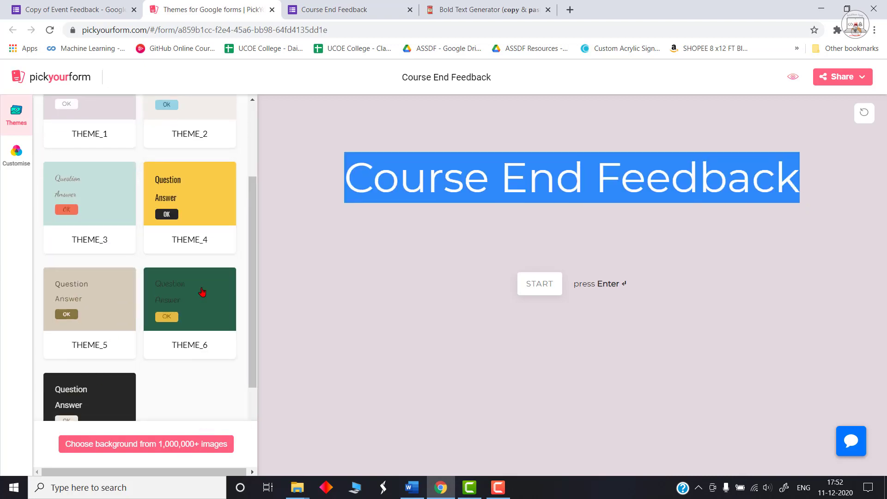
{"action": "scroll", "coordinate": [224, 388], "scroll_direction": "up", "scroll_amount": 3}
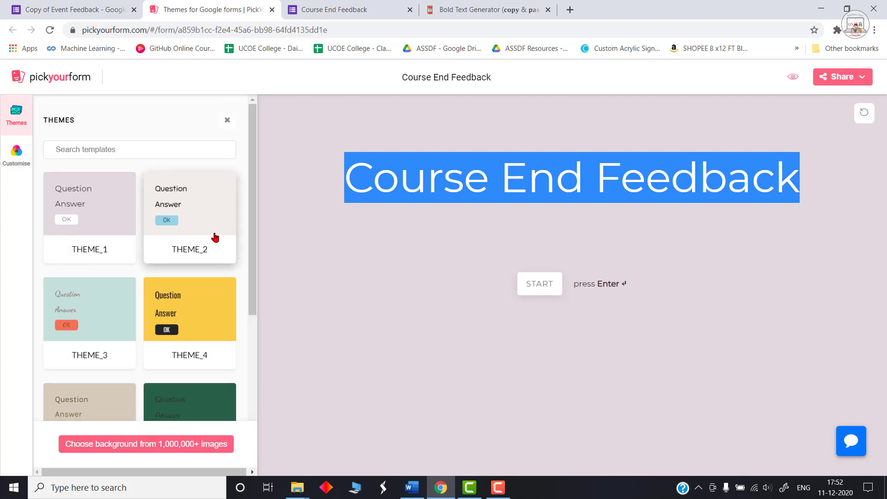
{"action": "left_click", "coordinate": [204, 325]}
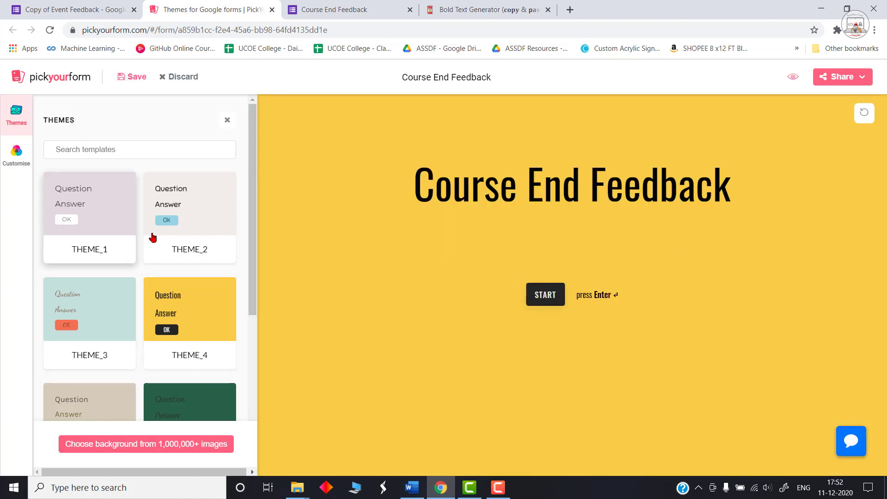
{"action": "scroll", "coordinate": [143, 369], "scroll_direction": "down", "scroll_amount": 4}
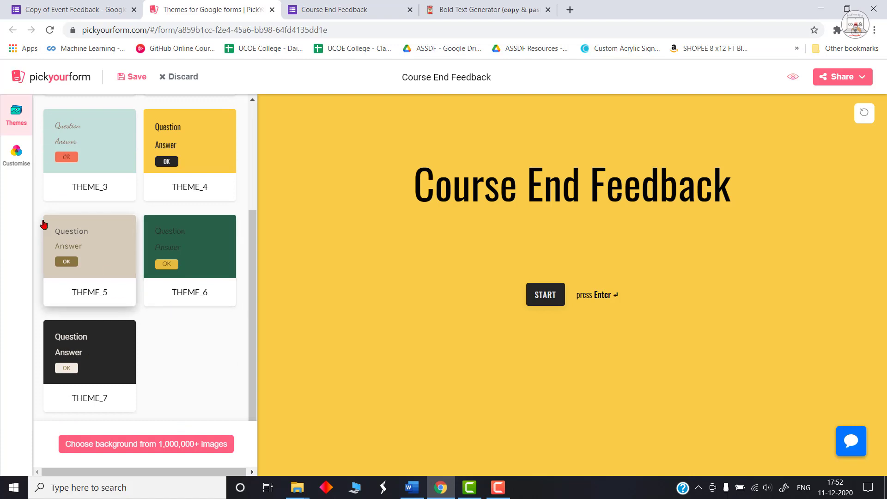
{"action": "left_click", "coordinate": [16, 159]}
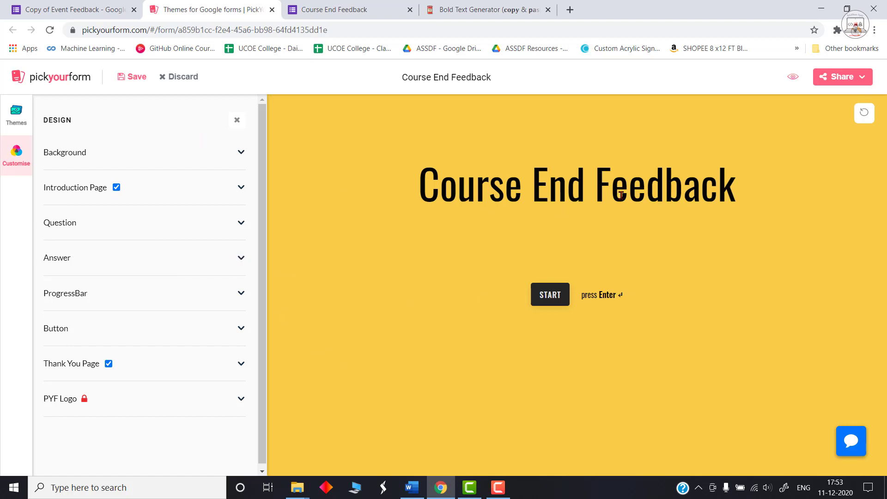
Set the intro heading font to Special Elite at size 72, then start the preview.
{"action": "left_click", "coordinate": [158, 190]}
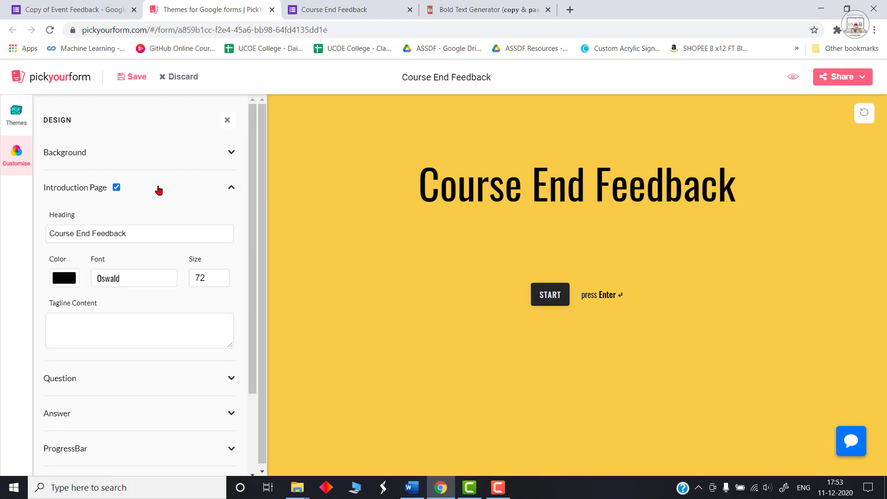
{"action": "left_click", "coordinate": [213, 280]}
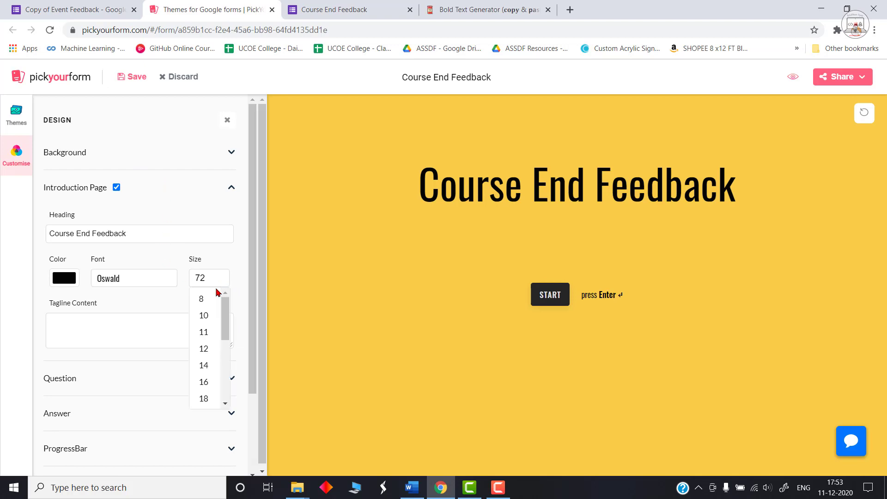
{"action": "left_click_drag", "start_coordinate": [223, 326], "coordinate": [222, 398]}
{"action": "left_click", "coordinate": [145, 335]}
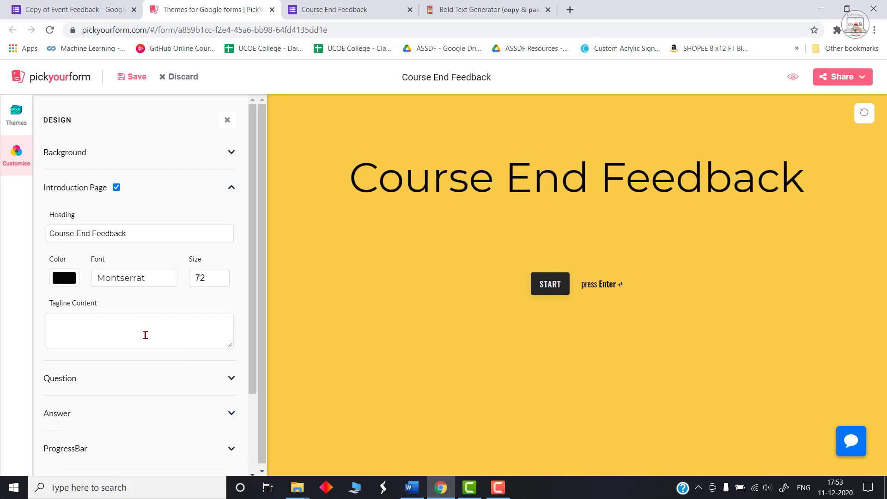
{"action": "left_click", "coordinate": [134, 278]}
{"action": "scroll", "coordinate": [129, 346], "scroll_direction": "down", "scroll_amount": 2}
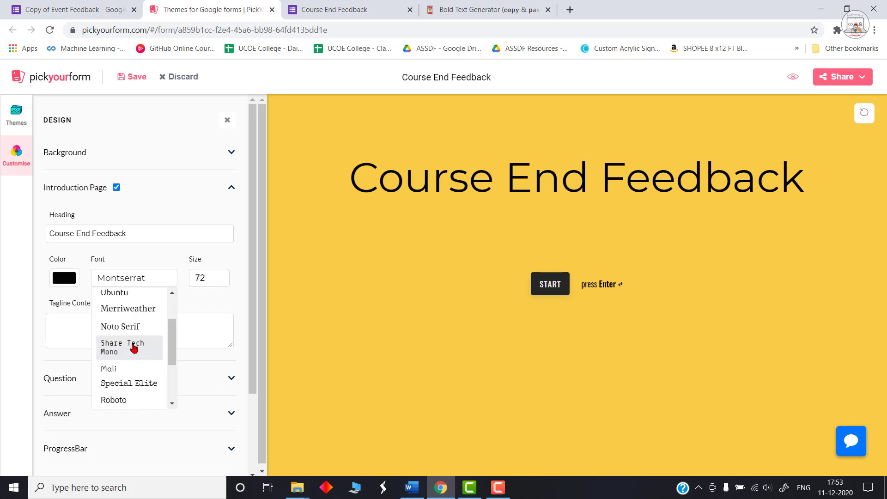
{"action": "left_click", "coordinate": [119, 385]}
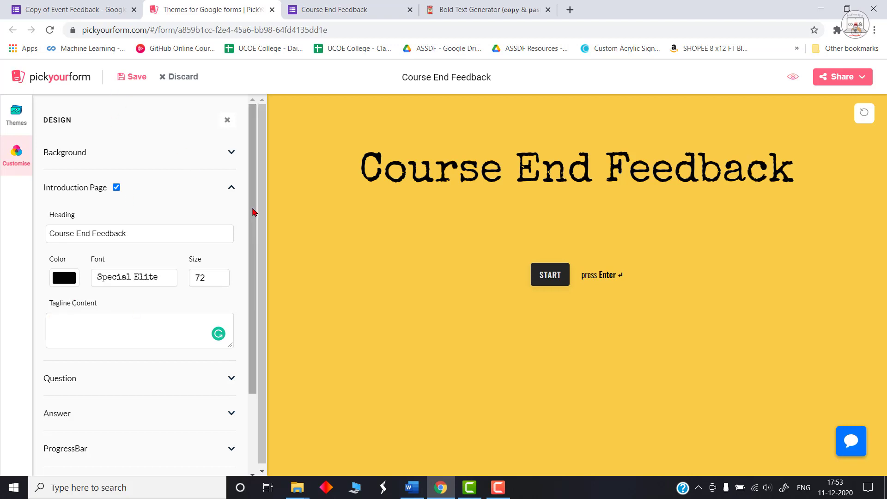
{"action": "left_click", "coordinate": [230, 191]}
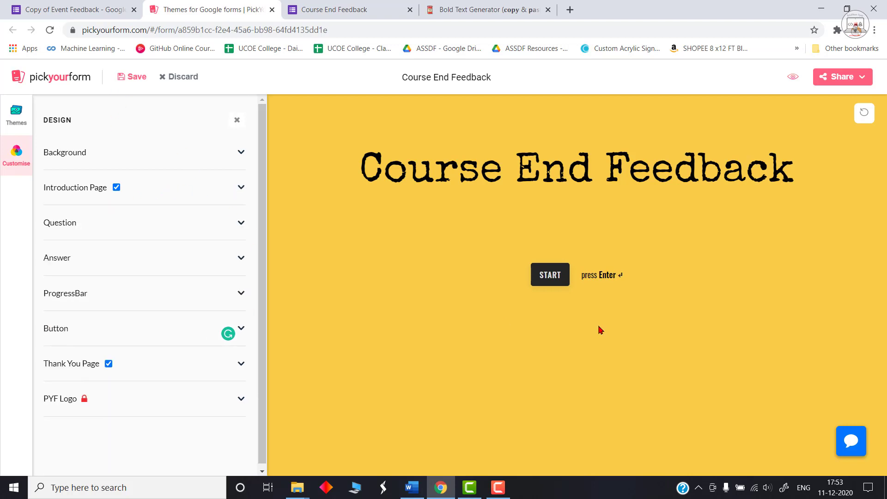
{"action": "left_click", "coordinate": [551, 279]}
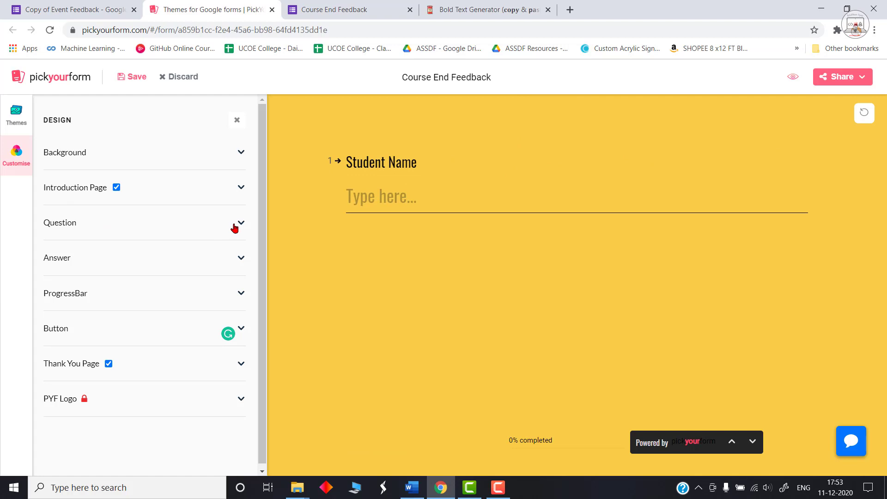
Set the question text colour to red FF0000 and size to 40.
{"action": "left_click", "coordinate": [235, 228]}
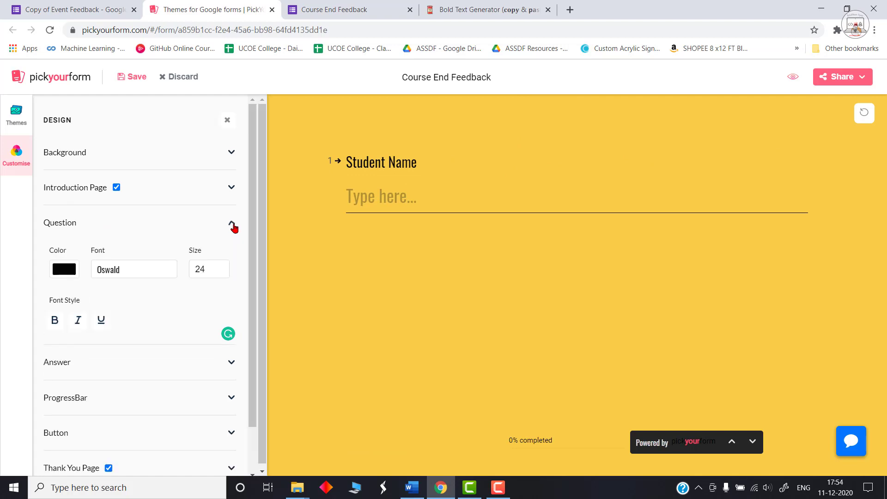
{"action": "left_click", "coordinate": [64, 269]}
{"action": "mouse_move", "coordinate": [83, 323]}
{"action": "left_mouse_down"}
{"action": "mouse_move", "coordinate": [139, 293]}
{"action": "mouse_move", "coordinate": [194, 282]}
{"action": "left_mouse_up"}
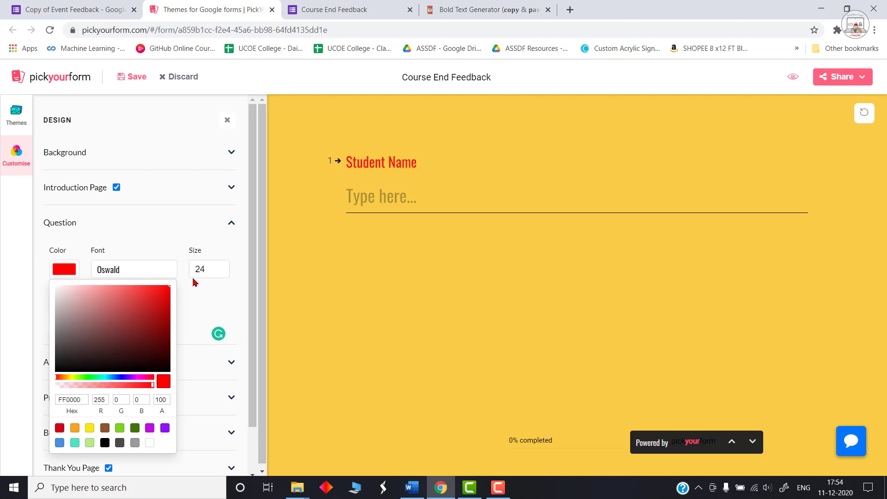
{"action": "left_click", "coordinate": [211, 268]}
{"action": "left_click", "coordinate": [212, 269]}
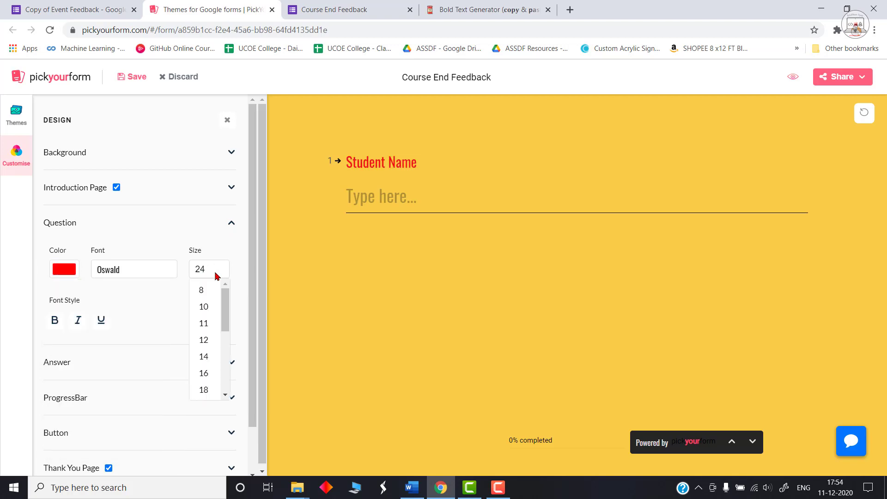
{"action": "left_click_drag", "start_coordinate": [224, 292], "coordinate": [226, 345]}
{"action": "scroll", "coordinate": [204, 394], "scroll_direction": "down", "scroll_amount": 2}
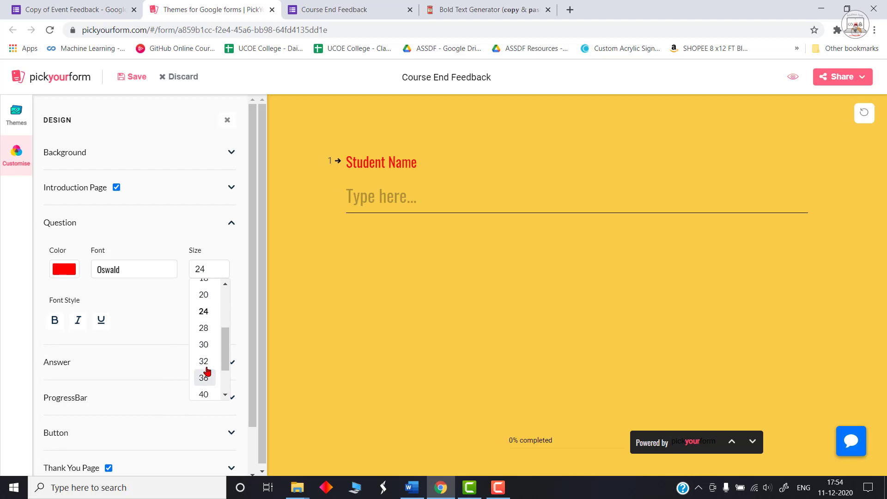
{"action": "left_click", "coordinate": [203, 367]}
{"action": "left_click", "coordinate": [206, 268]}
{"action": "scroll", "coordinate": [202, 370], "scroll_direction": "down", "scroll_amount": 3}
{"action": "left_click", "coordinate": [204, 390]}
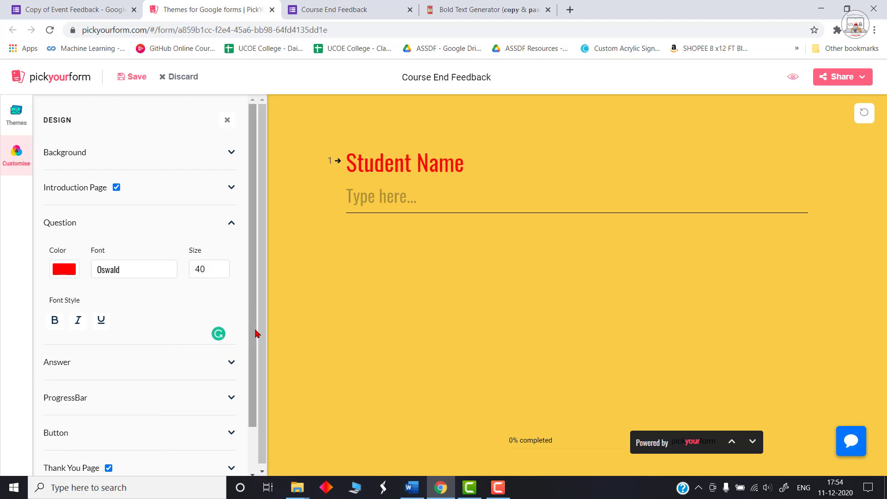
Set the question font to Noto Serif and bold, leaving italic and underline off.
{"action": "left_click", "coordinate": [139, 276]}
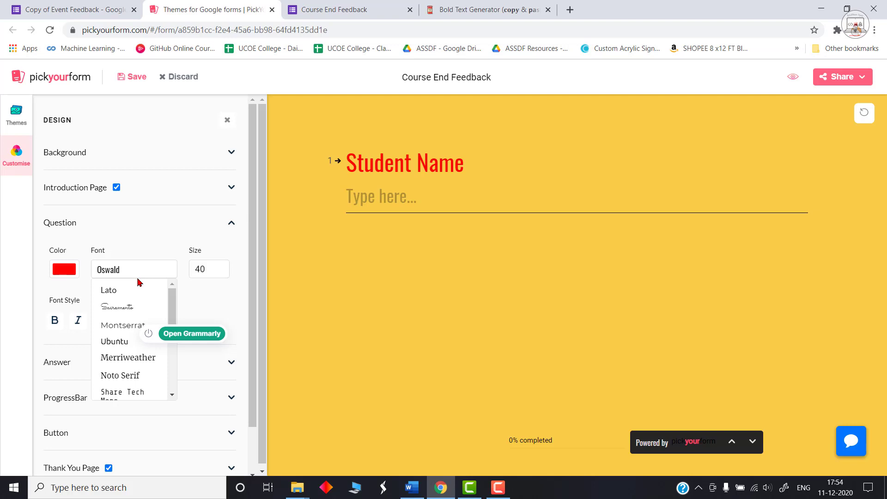
{"action": "left_click", "coordinate": [128, 374]}
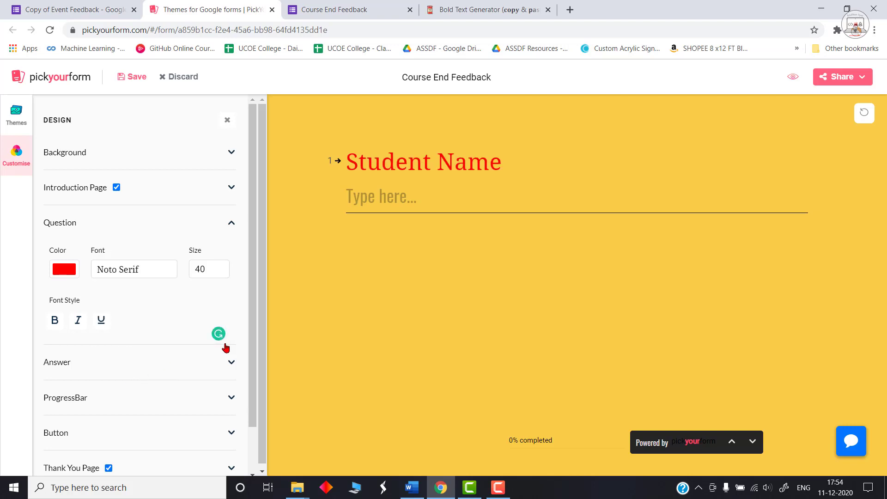
{"action": "left_click", "coordinate": [57, 323]}
{"action": "left_click", "coordinate": [78, 322]}
{"action": "left_click", "coordinate": [79, 323]}
{"action": "left_click", "coordinate": [105, 323]}
{"action": "left_click", "coordinate": [102, 322]}
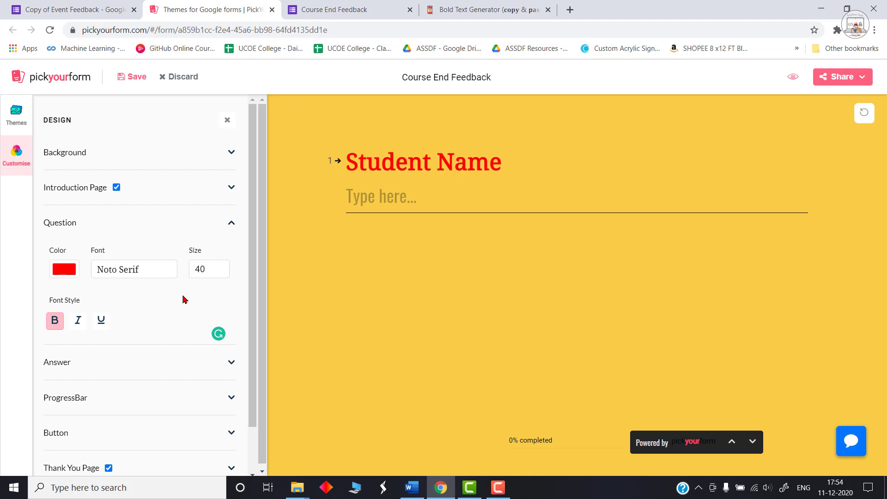
{"action": "scroll", "coordinate": [184, 301], "scroll_direction": "down", "scroll_amount": 1}
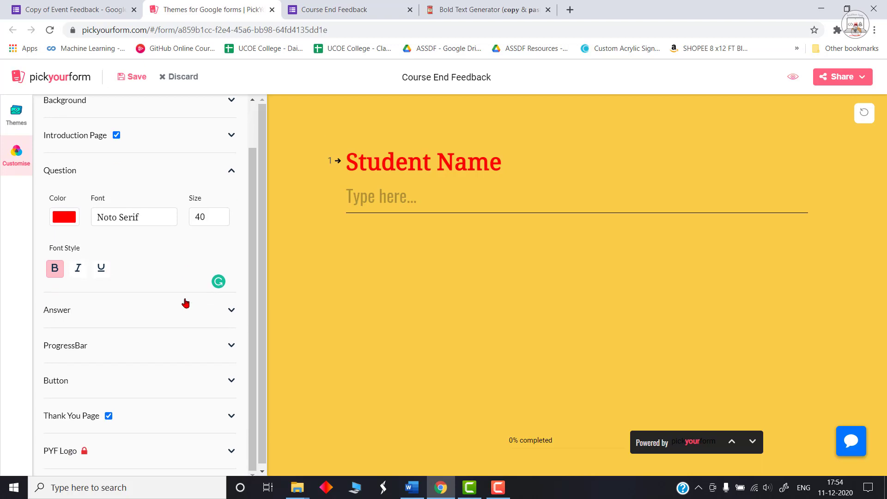
{"action": "left_click", "coordinate": [85, 173]}
Keep Show % on and enable Show Pages so the bar reads '1 - 8 (0%) completed'.
{"action": "left_click", "coordinate": [70, 261]}
{"action": "left_click", "coordinate": [398, 206]}
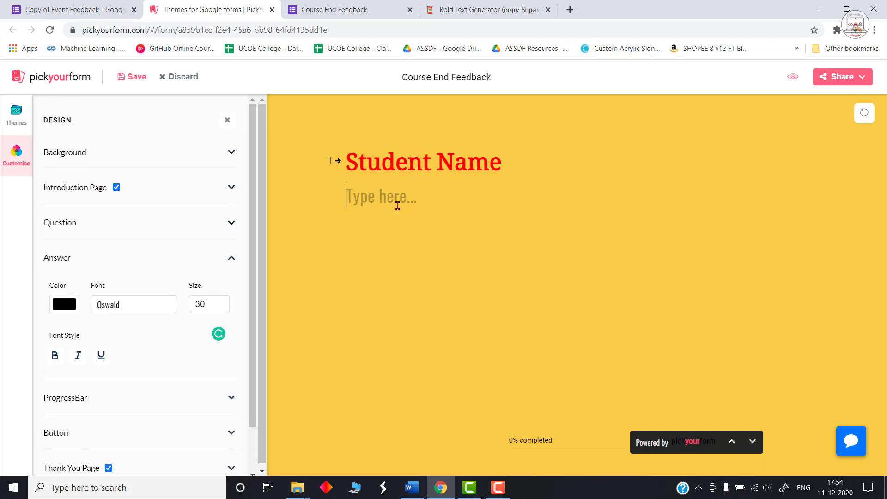
{"action": "left_click", "coordinate": [210, 257]}
{"action": "left_click", "coordinate": [95, 291]}
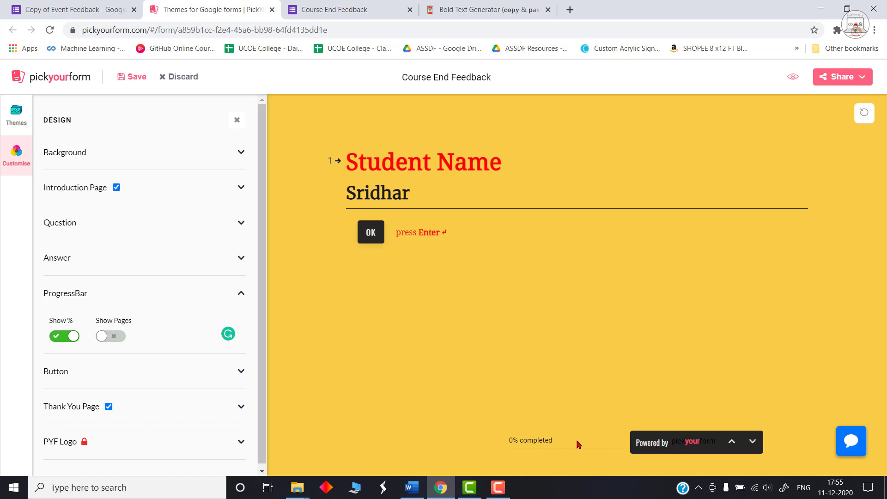
{"action": "left_click", "coordinate": [63, 341]}
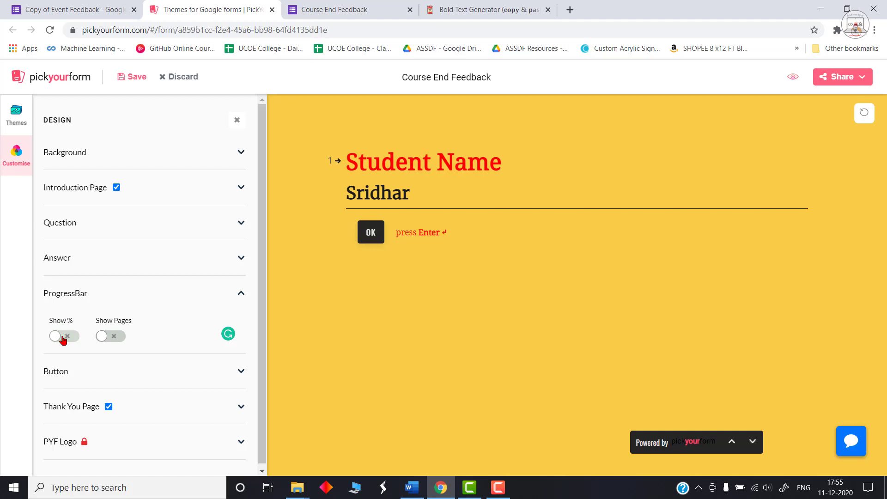
{"action": "left_click", "coordinate": [63, 341]}
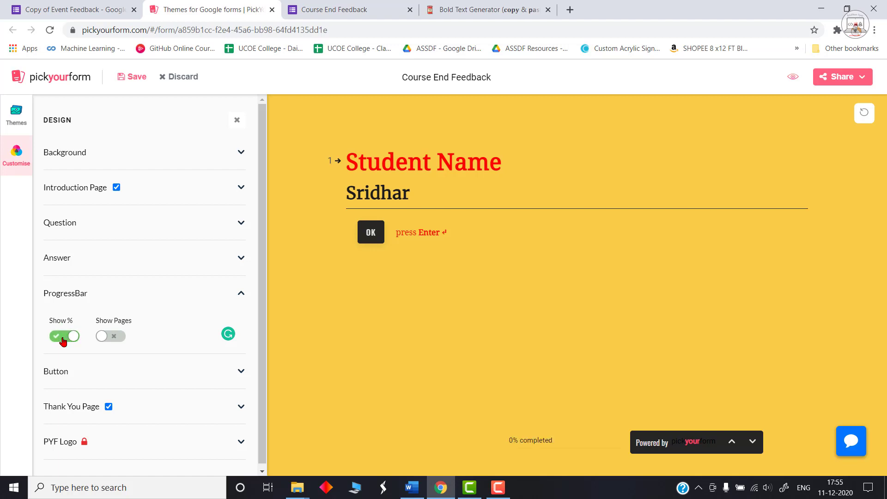
{"action": "left_click", "coordinate": [107, 337]}
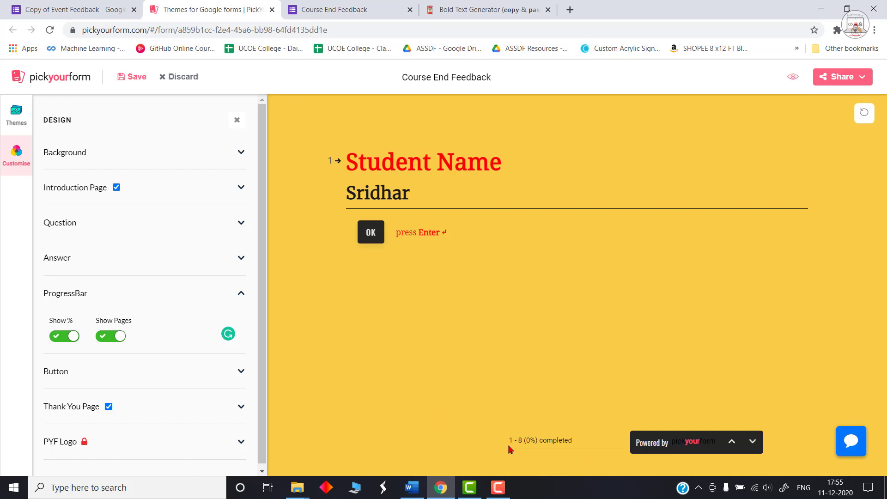
{"action": "left_click_drag", "start_coordinate": [503, 438], "coordinate": [563, 439]}
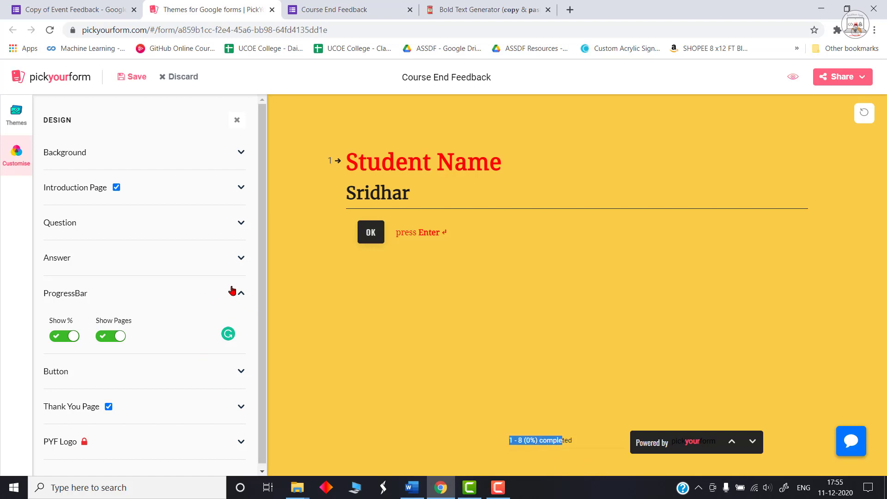
{"action": "scroll", "coordinate": [229, 300], "scroll_direction": "down", "scroll_amount": 1}
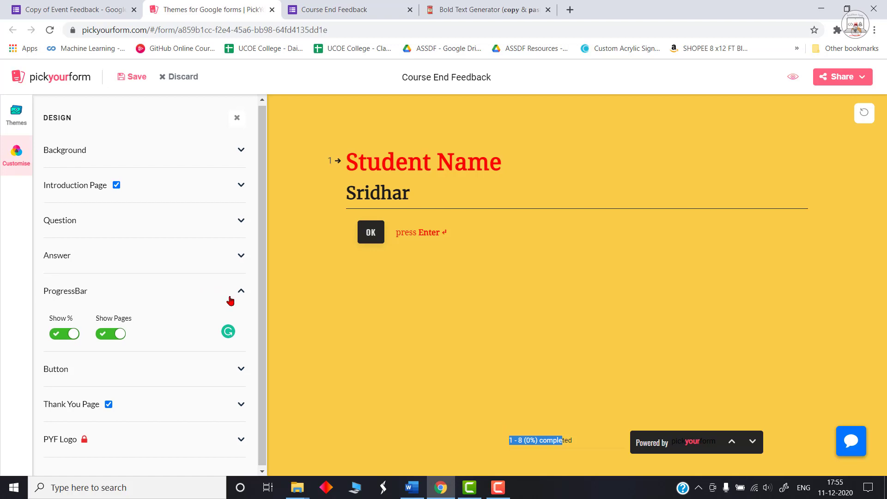
{"action": "left_click", "coordinate": [196, 290]}
Set the button background colour to magenta.
{"action": "left_click", "coordinate": [125, 326]}
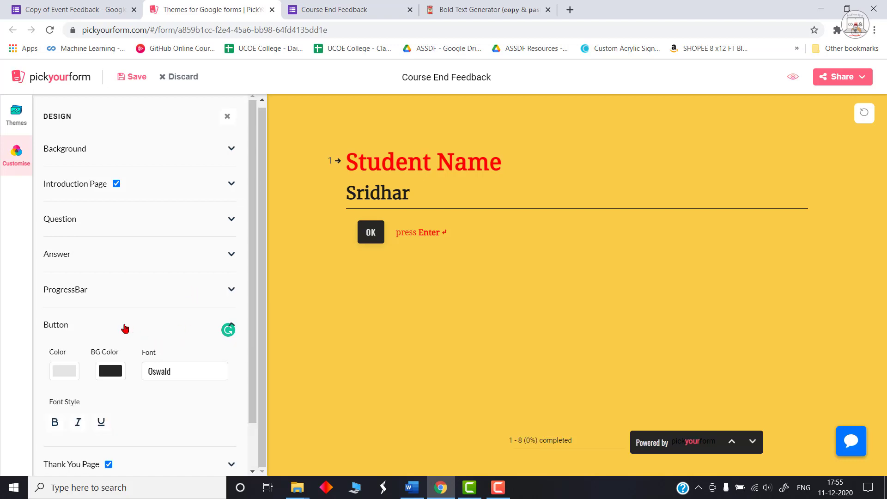
{"action": "scroll", "coordinate": [163, 333], "scroll_direction": "down", "scroll_amount": 3}
{"action": "left_click", "coordinate": [119, 318]}
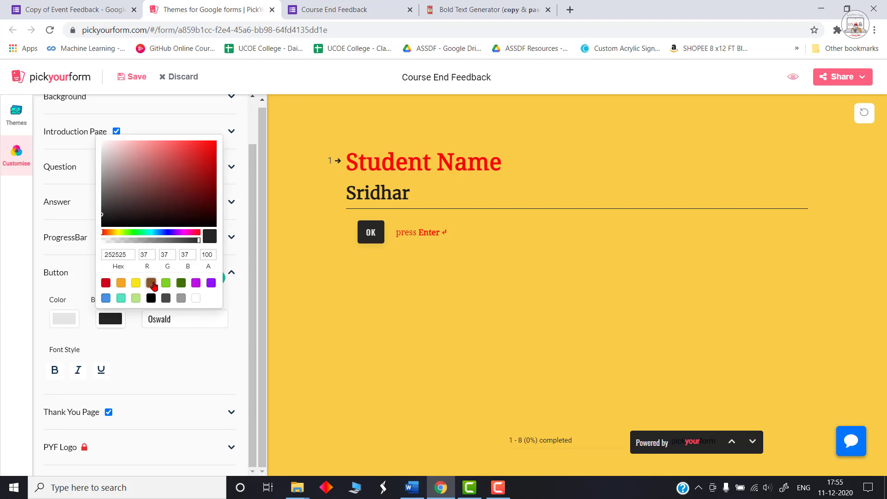
{"action": "left_click", "coordinate": [151, 283]}
{"action": "left_click", "coordinate": [166, 282]}
{"action": "left_click", "coordinate": [151, 298]}
{"action": "left_click", "coordinate": [136, 298]}
{"action": "left_click", "coordinate": [121, 282]}
{"action": "left_click", "coordinate": [207, 146]}
{"action": "mouse_move", "coordinate": [208, 148]}
{"action": "left_mouse_down"}
{"action": "mouse_move", "coordinate": [213, 228]}
{"action": "mouse_move", "coordinate": [213, 216]}
{"action": "mouse_move", "coordinate": [193, 232]}
{"action": "mouse_move", "coordinate": [203, 160]}
{"action": "left_mouse_up"}
{"action": "left_click", "coordinate": [187, 233]}
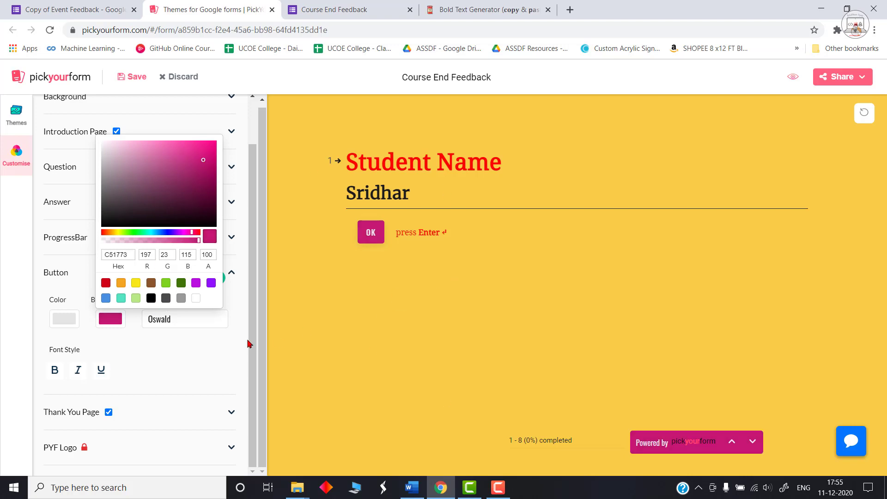
{"action": "left_click", "coordinate": [75, 277]}
Make the button text light green B8E986 and bold.
{"action": "left_click", "coordinate": [64, 319]}
{"action": "scroll", "coordinate": [88, 172], "scroll_direction": "down", "scroll_amount": 3}
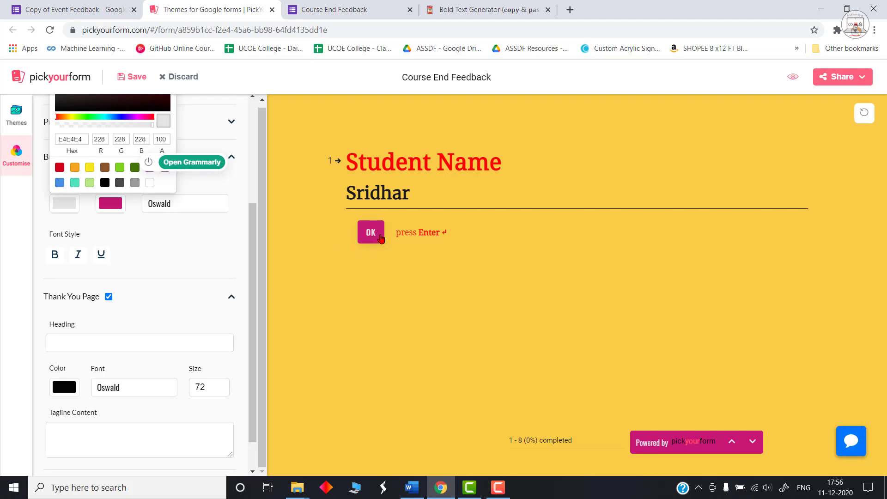
{"action": "left_click", "coordinate": [91, 169]}
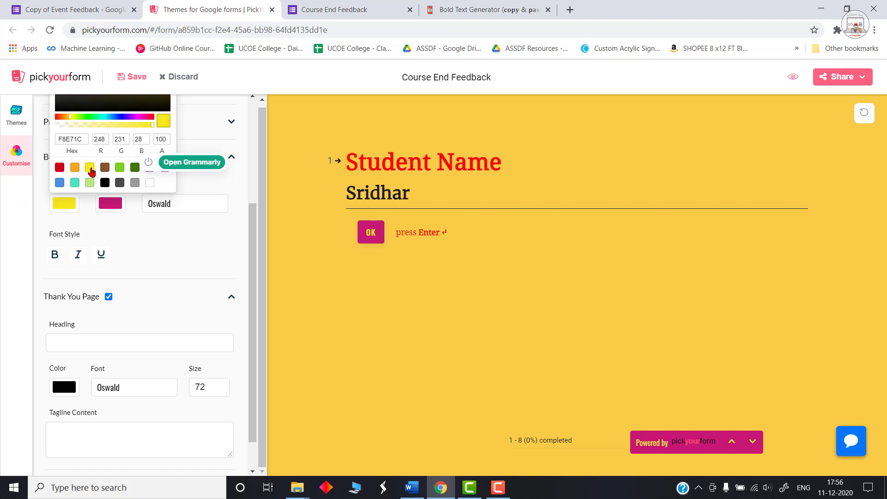
{"action": "left_click", "coordinate": [120, 183]}
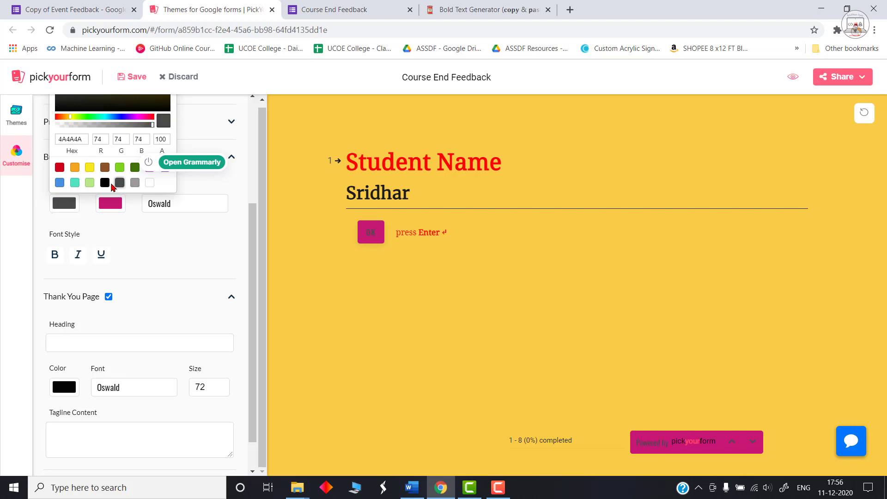
{"action": "left_click", "coordinate": [105, 183]}
{"action": "left_click", "coordinate": [90, 183]}
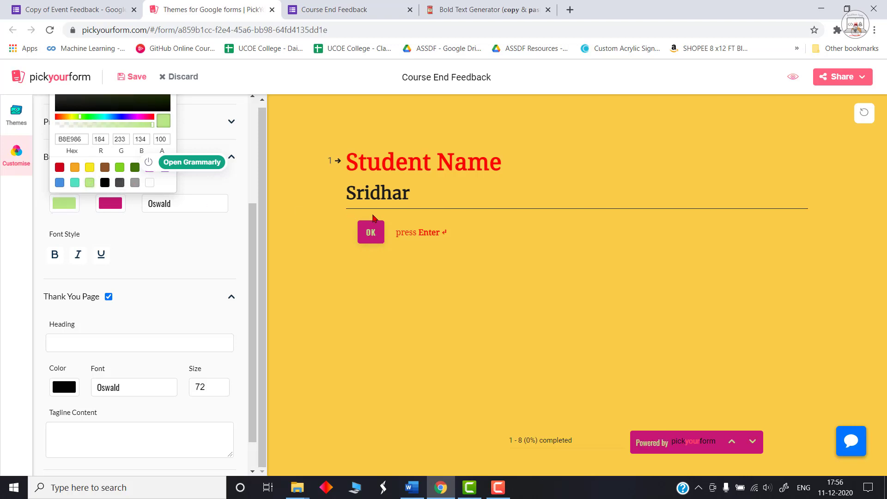
{"action": "left_click", "coordinate": [123, 239]}
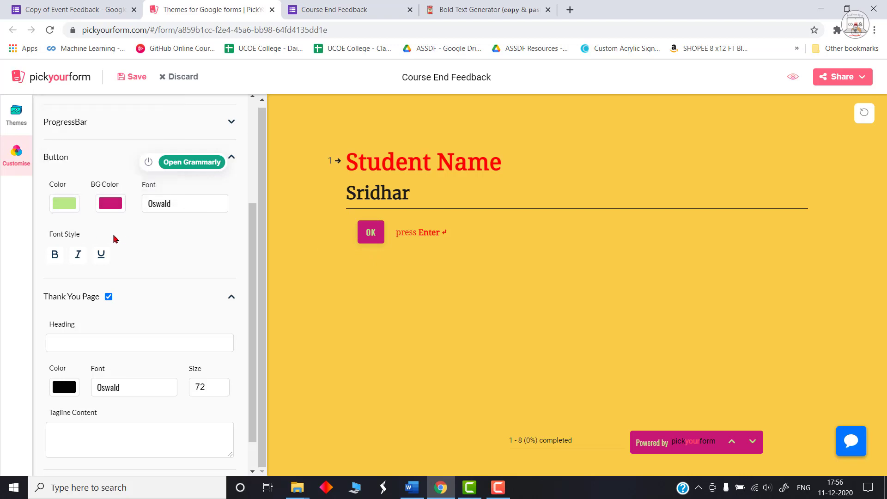
{"action": "left_click", "coordinate": [55, 255]}
Switch off the PYF Logo Show toggle to hide the Powered by badge.
{"action": "scroll", "coordinate": [165, 299], "scroll_direction": "down", "scroll_amount": 1}
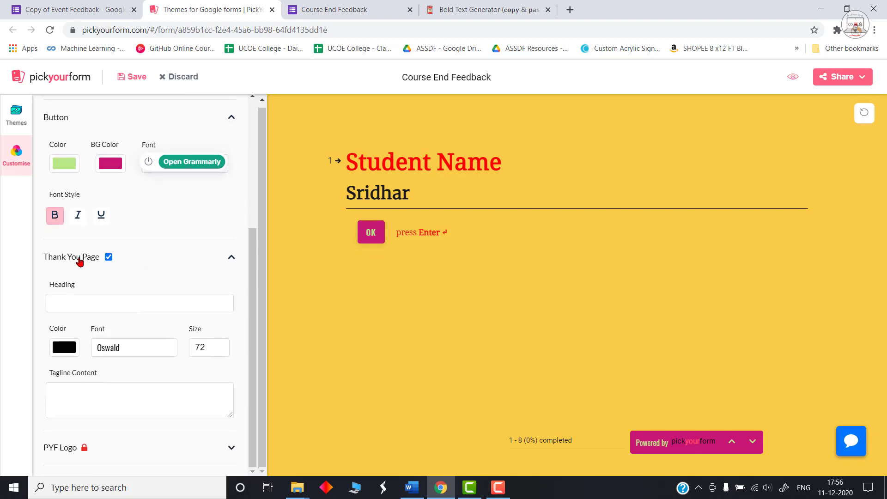
{"action": "scroll", "coordinate": [79, 257], "scroll_direction": "up", "scroll_amount": 3}
{"action": "left_click", "coordinate": [54, 232]}
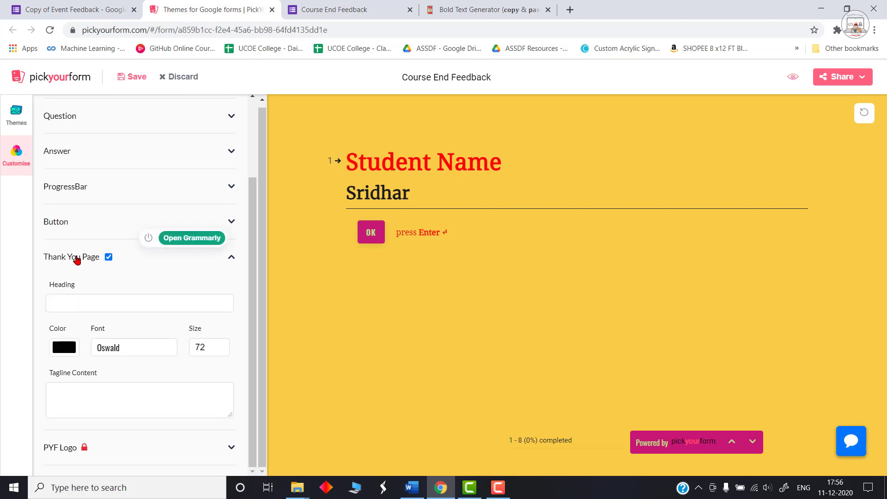
{"action": "left_click", "coordinate": [130, 269]}
{"action": "left_click", "coordinate": [69, 361]}
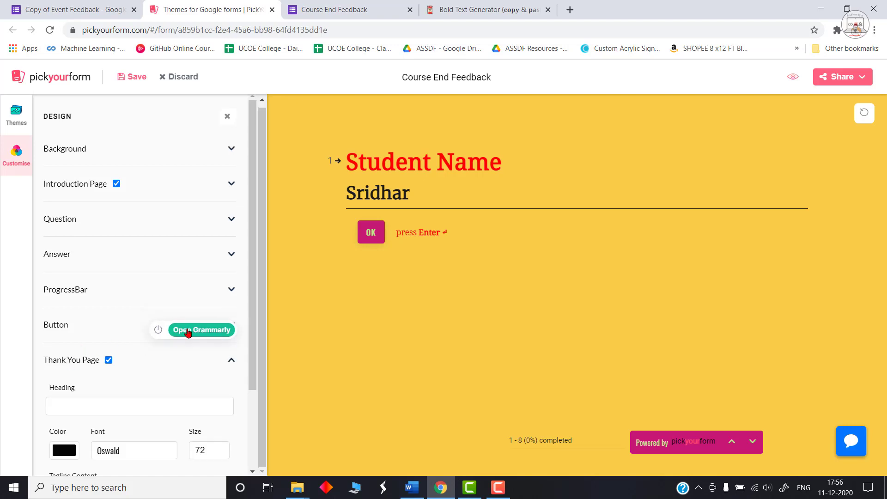
{"action": "scroll", "coordinate": [117, 393], "scroll_direction": "down", "scroll_amount": 3}
{"action": "left_click", "coordinate": [85, 301]}
{"action": "left_click", "coordinate": [90, 394]}
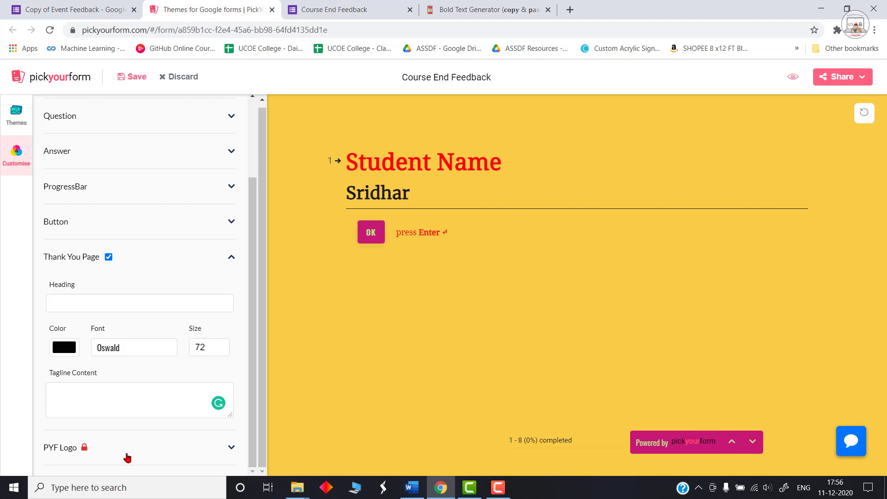
{"action": "left_click", "coordinate": [94, 447]}
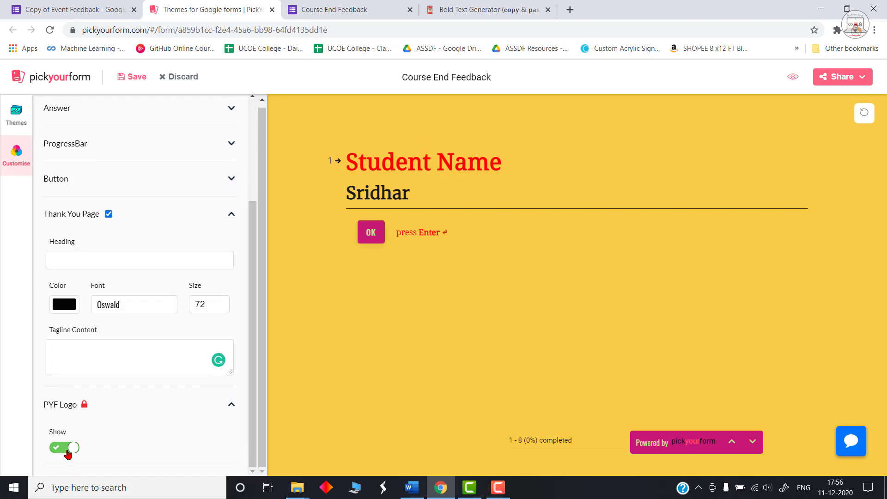
{"action": "left_click", "coordinate": [68, 451]}
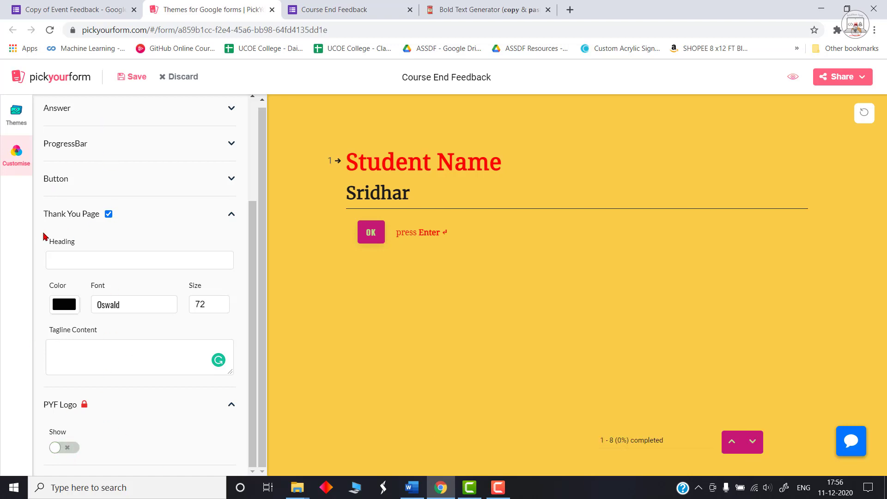
{"action": "left_click", "coordinate": [72, 213]}
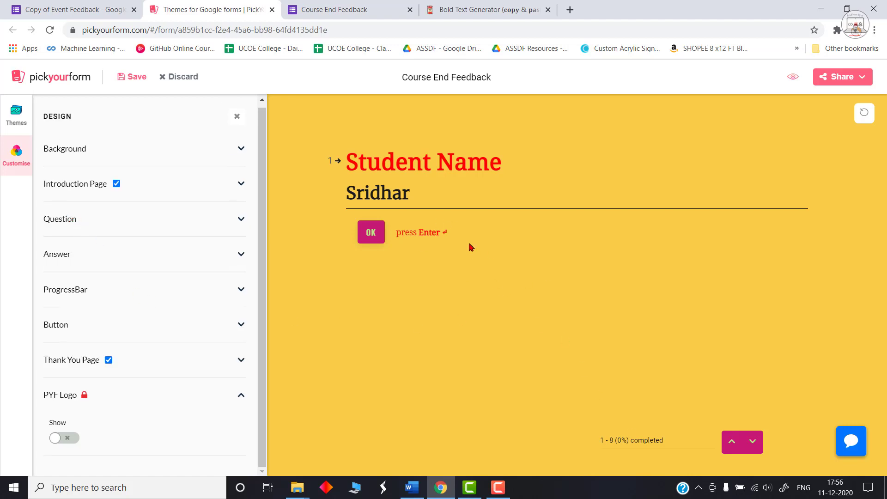
{"action": "left_click", "coordinate": [424, 190]}
Submit the Student Name answer and enter 11 as the survey date.
{"action": "key", "text": "Return"}
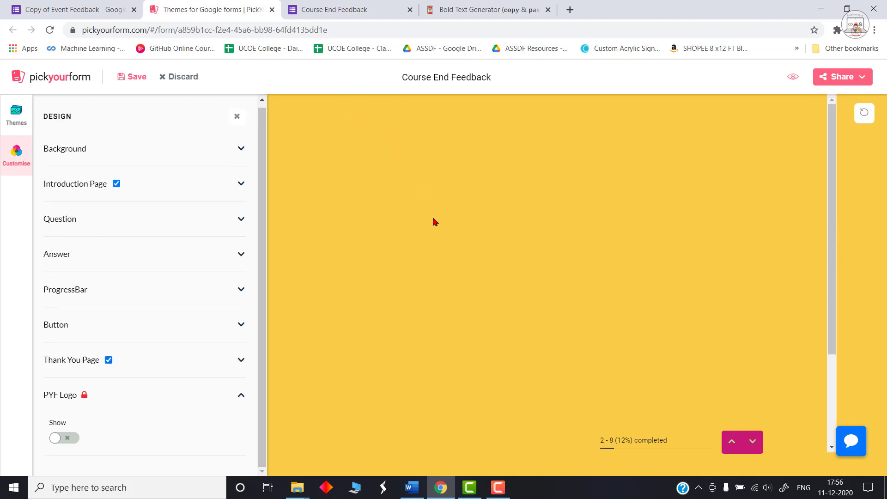
{"action": "left_click", "coordinate": [364, 198]}
{"action": "type", "text": "11"}
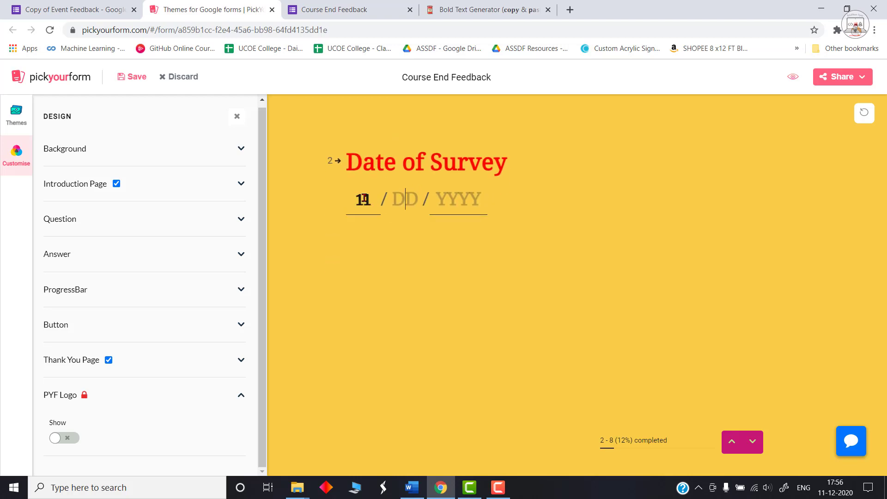
{"action": "key", "text": "Return"}
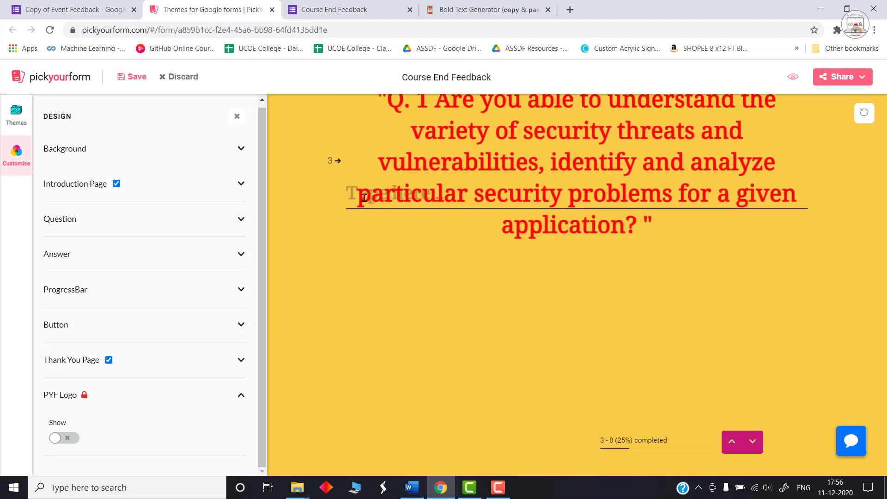
{"action": "key", "text": "ctrl+plus"}
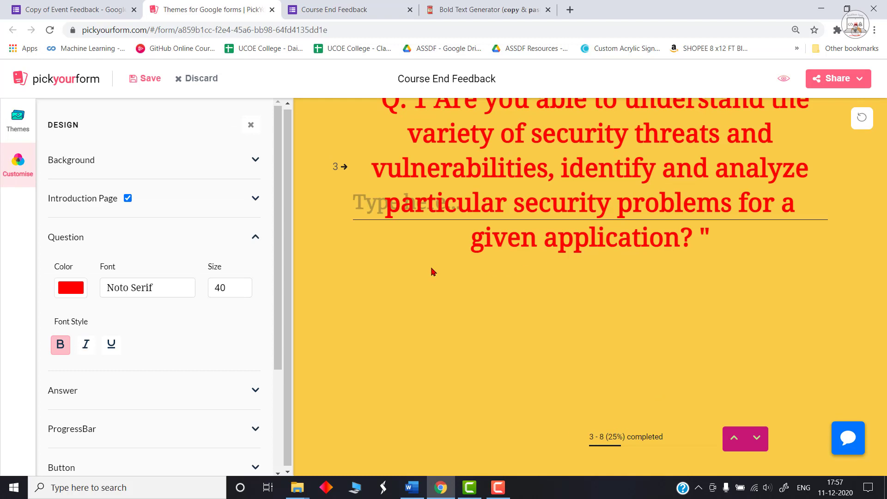
Step the question text size down through 11–18 to settle on 20.
{"action": "left_click", "coordinate": [233, 287]}
{"action": "left_click", "coordinate": [225, 344]}
{"action": "left_click", "coordinate": [232, 288]}
{"action": "left_click", "coordinate": [225, 366]}
{"action": "left_click", "coordinate": [234, 289]}
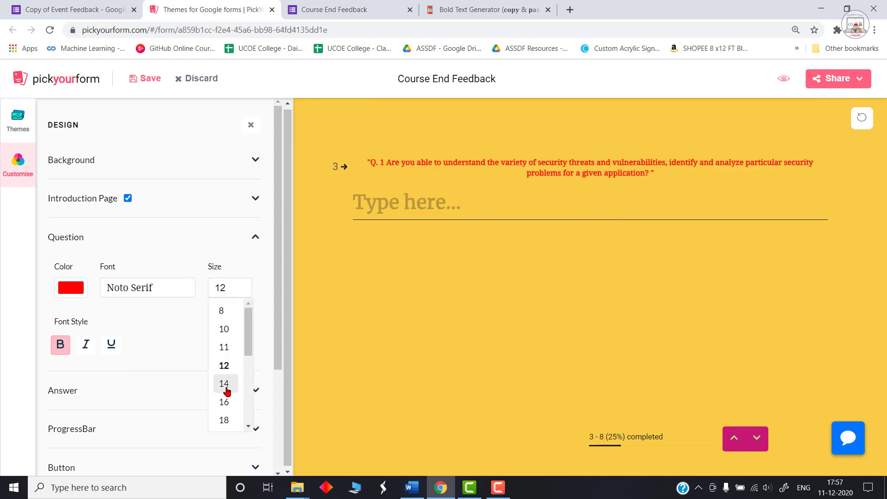
{"action": "left_click", "coordinate": [224, 384]}
{"action": "left_click", "coordinate": [241, 295]}
{"action": "left_click", "coordinate": [225, 403]}
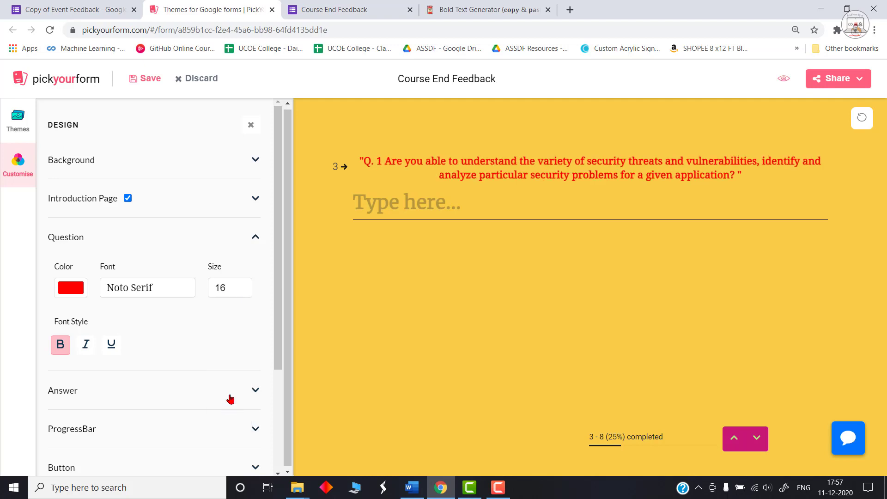
{"action": "left_click", "coordinate": [233, 290]}
{"action": "left_click", "coordinate": [228, 417]}
{"action": "scroll", "coordinate": [230, 407], "scroll_direction": "down", "scroll_amount": 3}
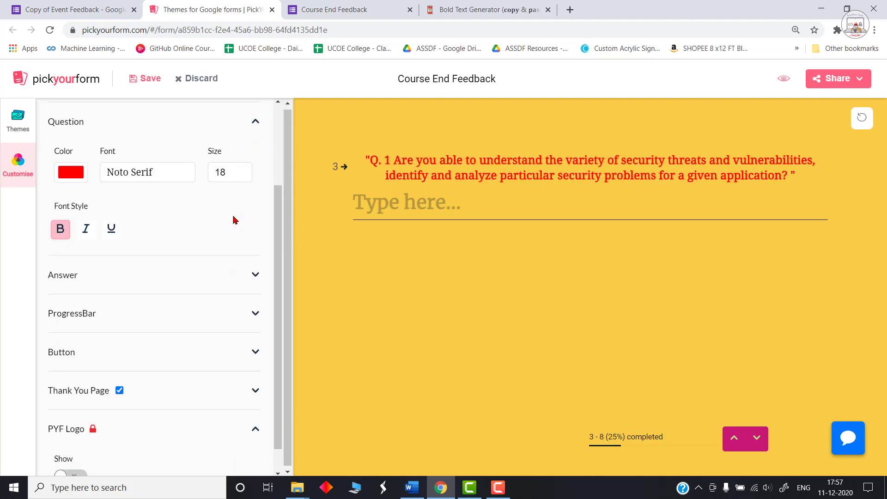
{"action": "left_click", "coordinate": [234, 172]}
{"action": "scroll", "coordinate": [229, 287], "scroll_direction": "down", "scroll_amount": 2}
{"action": "left_click", "coordinate": [224, 265]}
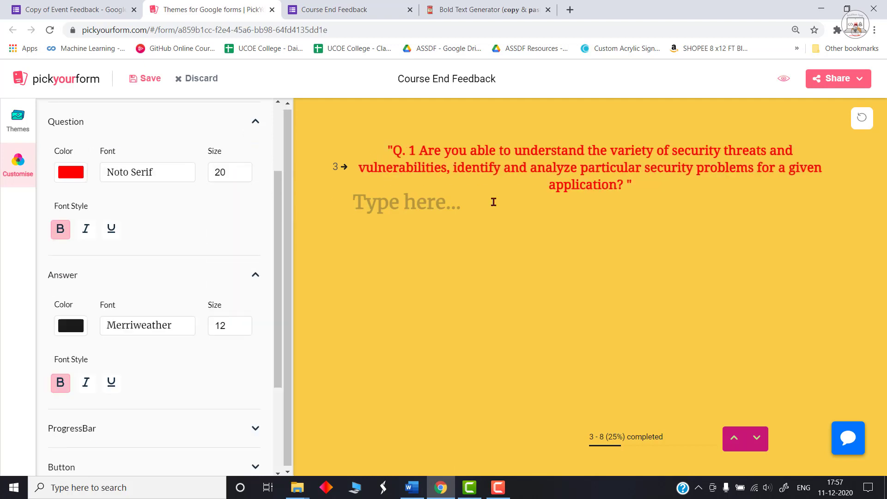
Answer questions 1 to 3 of the form preview with 5 each.
{"action": "type", "text": "5"}
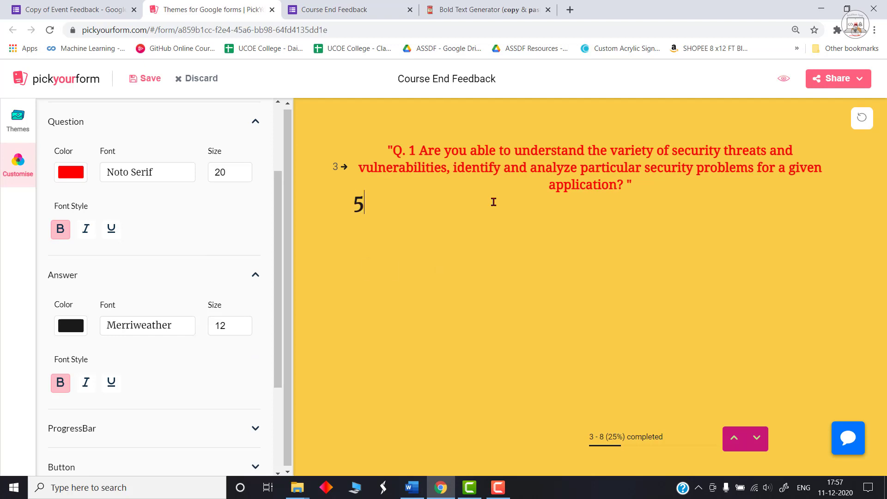
{"action": "left_click", "coordinate": [379, 246]}
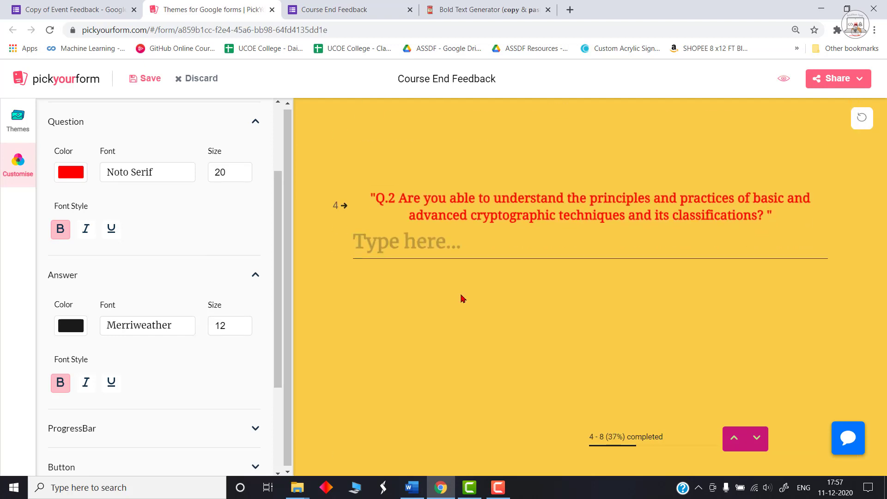
{"action": "type", "text": "5"}
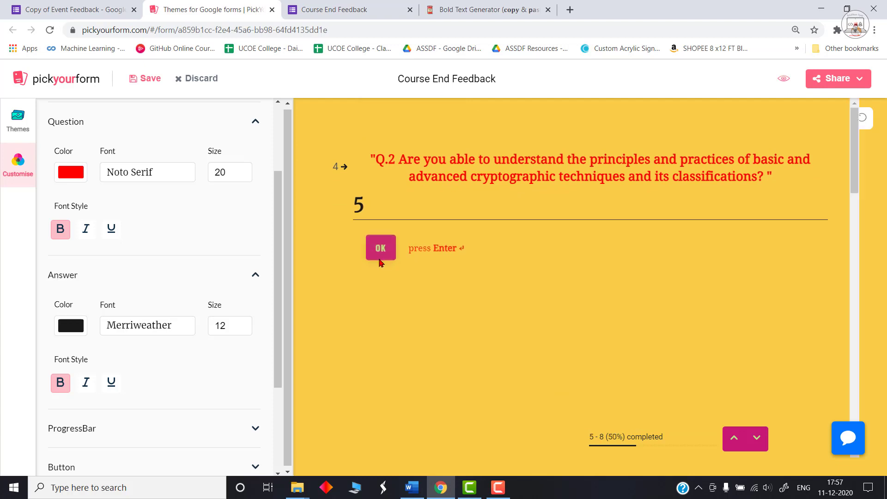
{"action": "left_click", "coordinate": [379, 247]}
{"action": "type", "text": "5"}
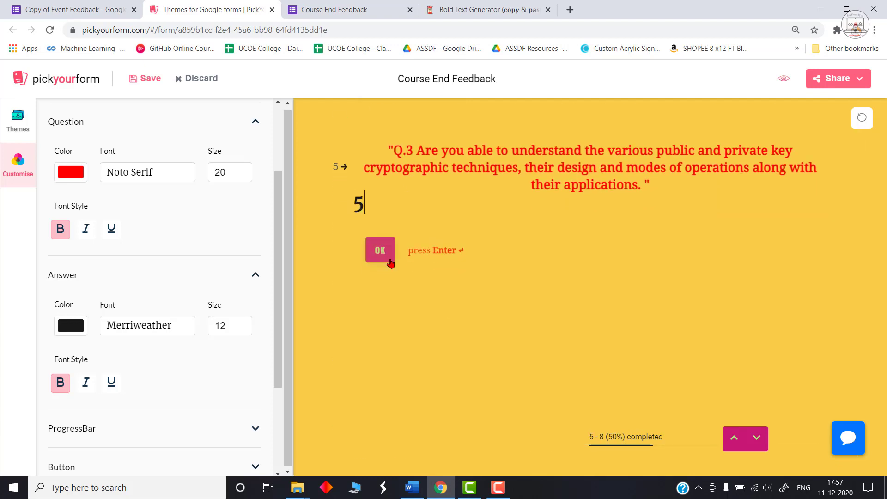
{"action": "left_click", "coordinate": [377, 251]}
Answer questions 4 to 6 with 5 each and submit the completed test response.
{"action": "type", "text": "5"}
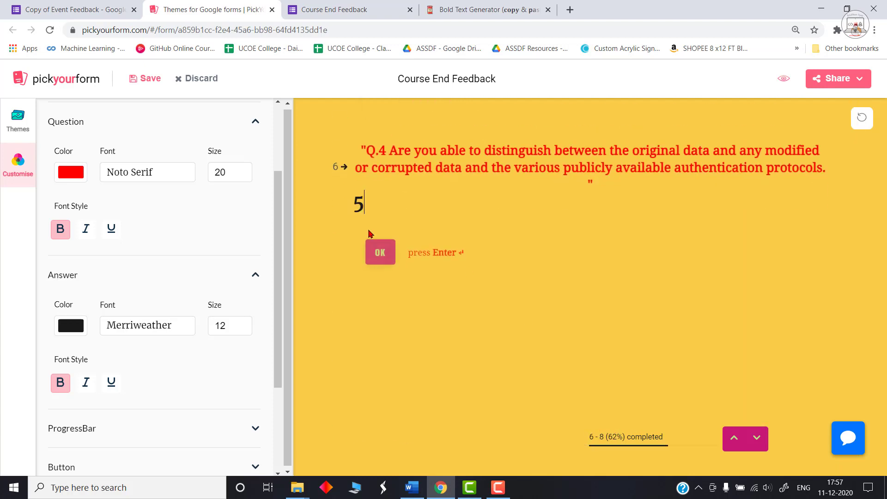
{"action": "key", "text": "Return"}
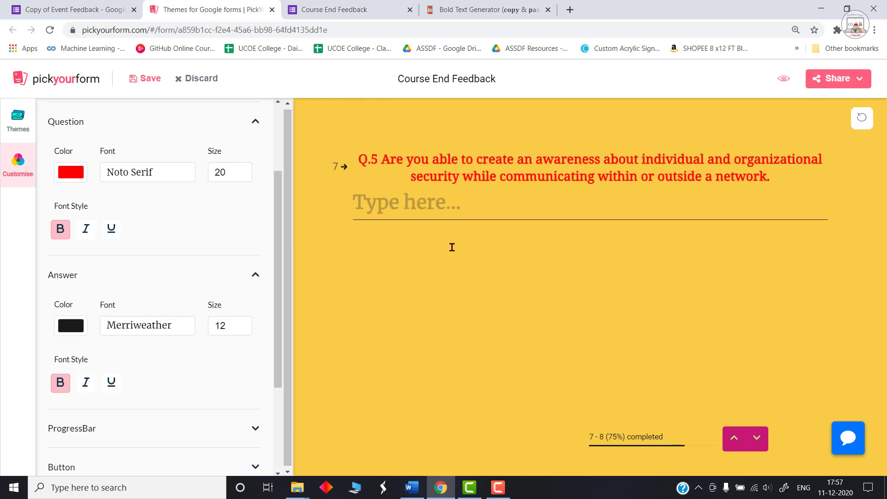
{"action": "type", "text": "5"}
{"action": "left_click", "coordinate": [380, 258]}
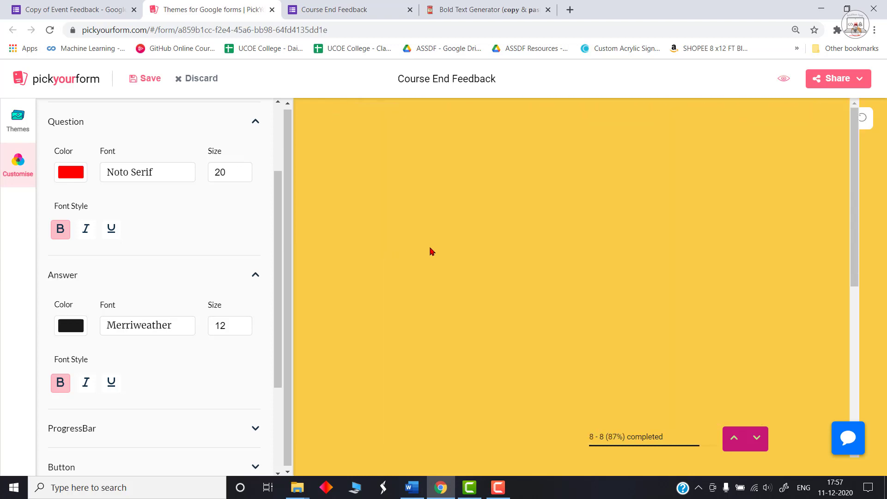
{"action": "type", "text": "5"}
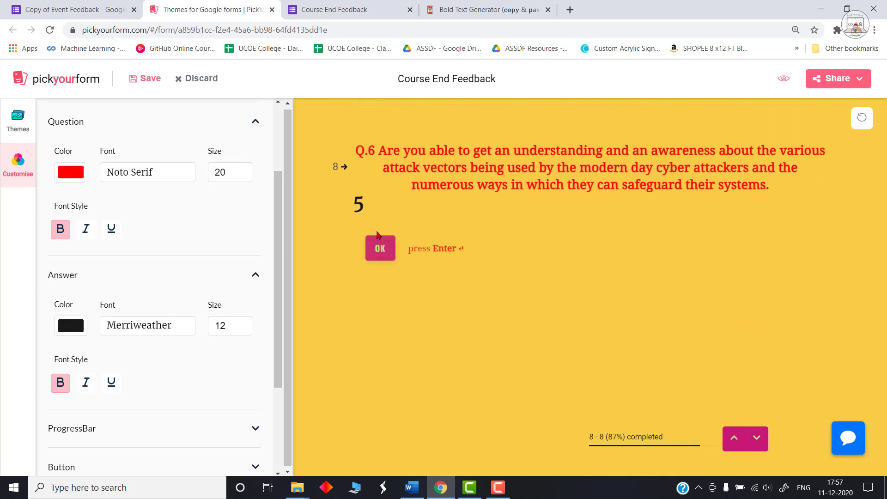
{"action": "left_click", "coordinate": [380, 250]}
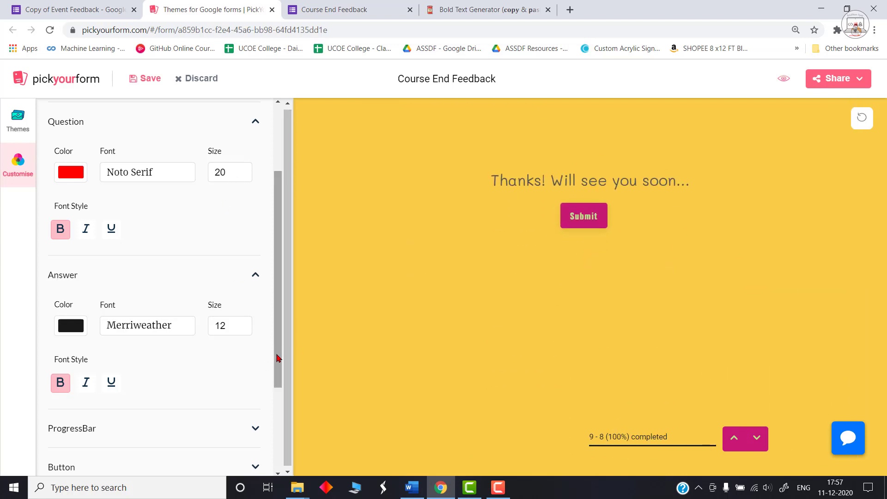
{"action": "left_click", "coordinate": [595, 220]}
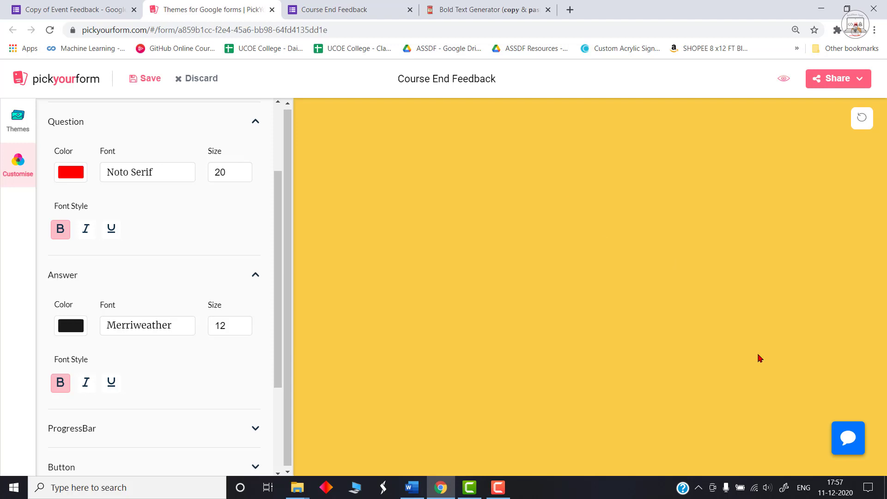
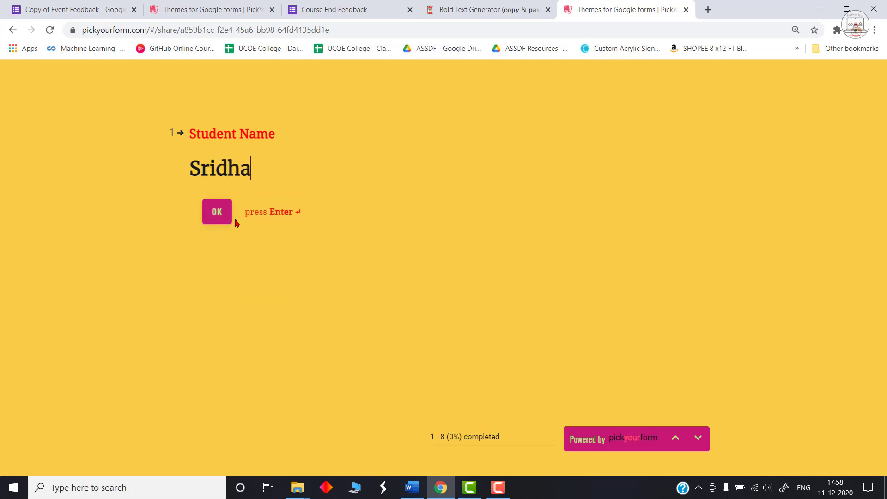
Enter the student's name and the survey date 12/11/2020.
{"action": "left_click", "coordinate": [206, 211]}
{"action": "left_click", "coordinate": [198, 172]}
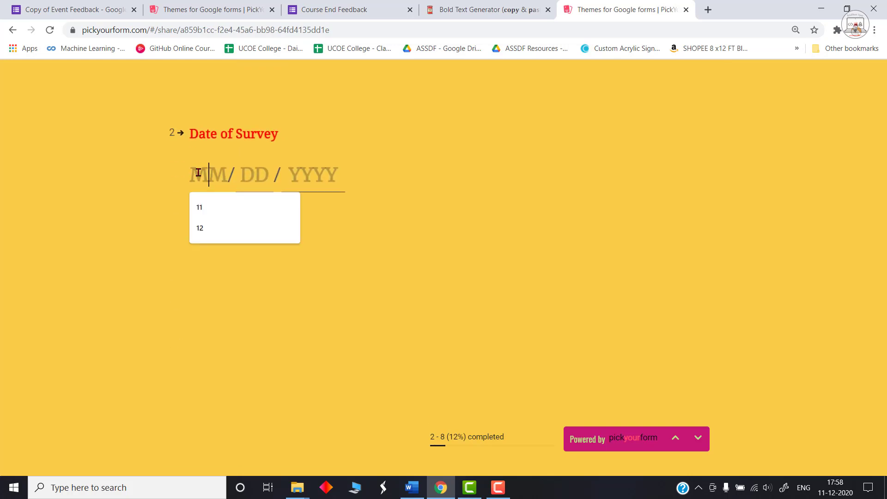
{"action": "left_click", "coordinate": [276, 233]}
{"action": "left_click", "coordinate": [244, 174]}
{"action": "type", "text": "11 / "}
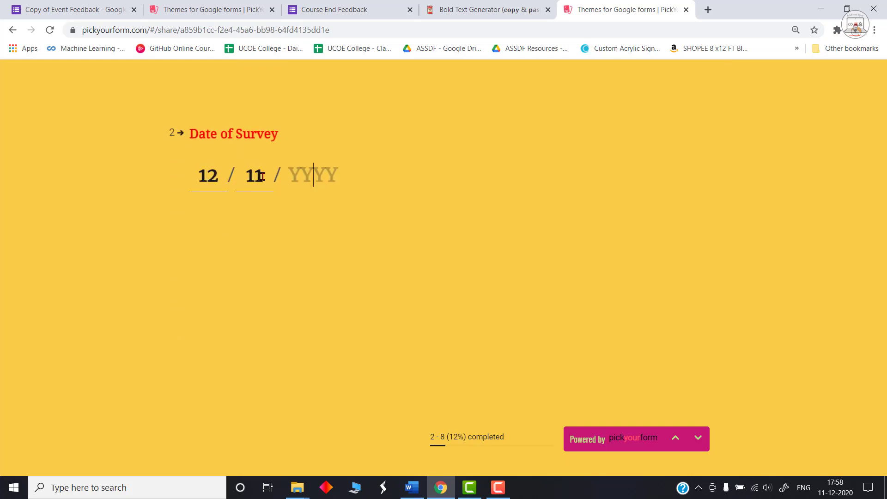
{"action": "type", "text": "2020"}
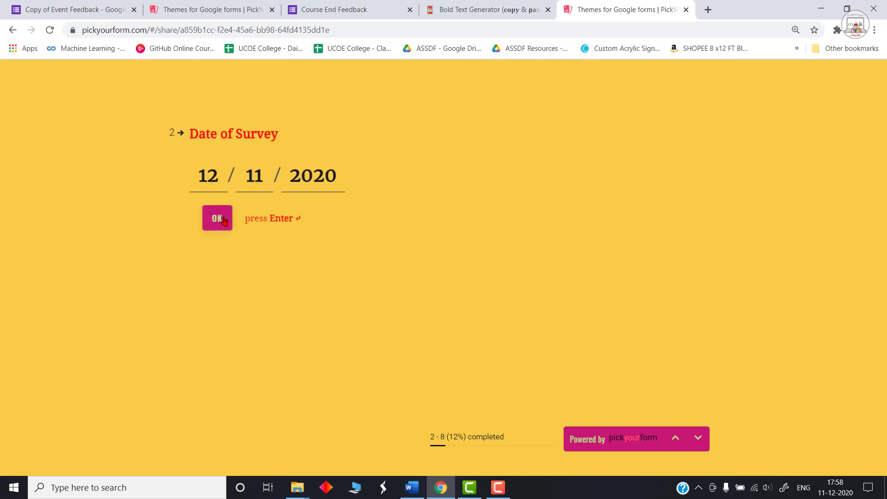
{"action": "left_click", "coordinate": [224, 221]}
Enter the six ratings 5, 4, 3, 4, 5, 5 to reach the thank-you page.
{"action": "type", "text": "5"}
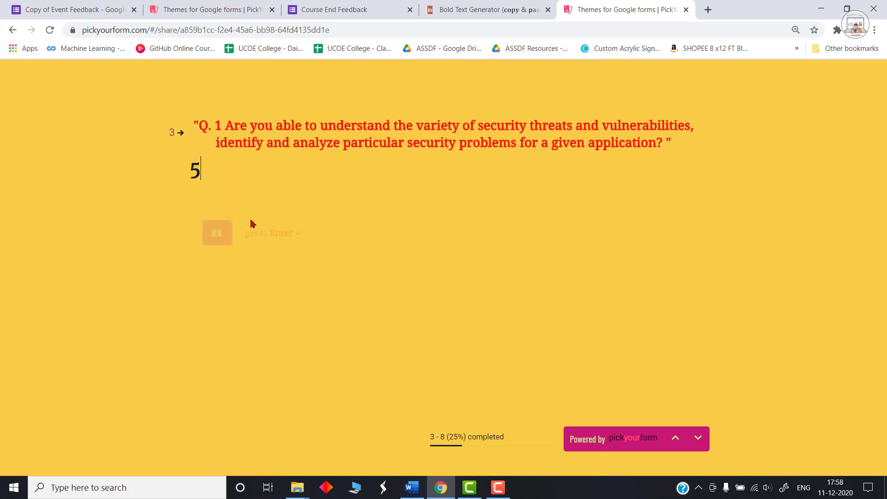
{"action": "key", "text": "Return"}
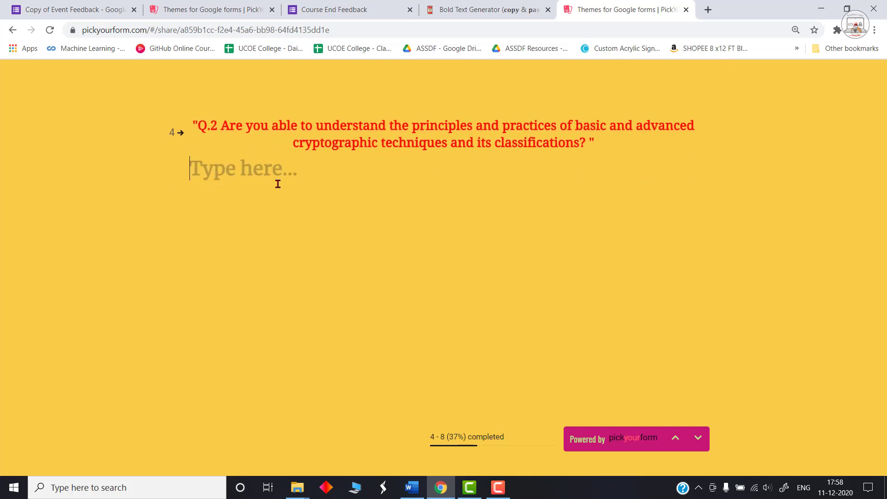
{"action": "type", "text": "4"}
{"action": "key", "text": "Return"}
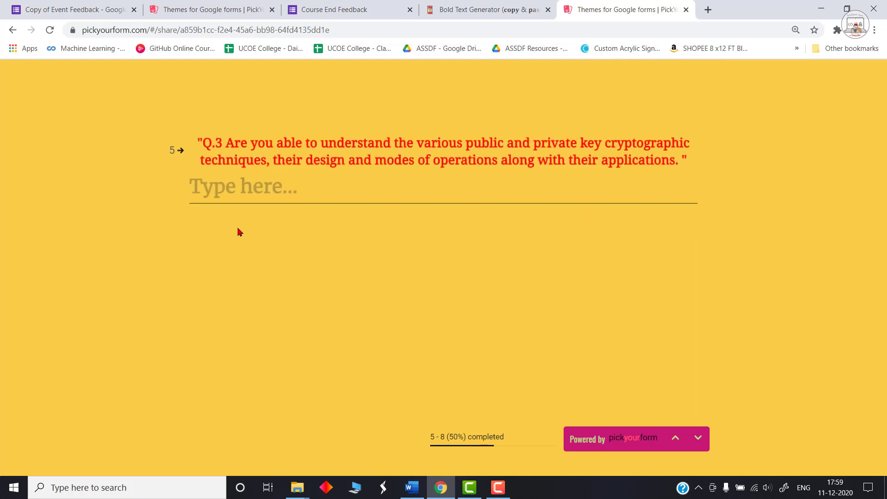
{"action": "type", "text": "3"}
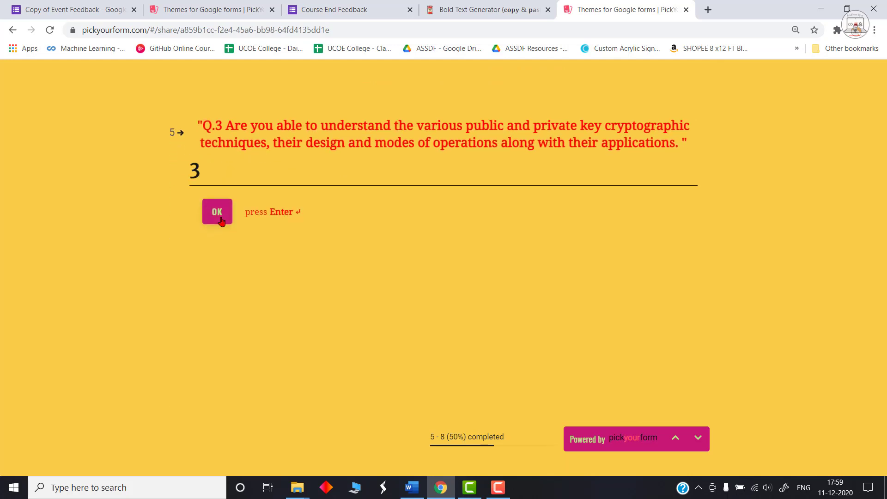
{"action": "left_click", "coordinate": [222, 222]}
{"action": "type", "text": "4"}
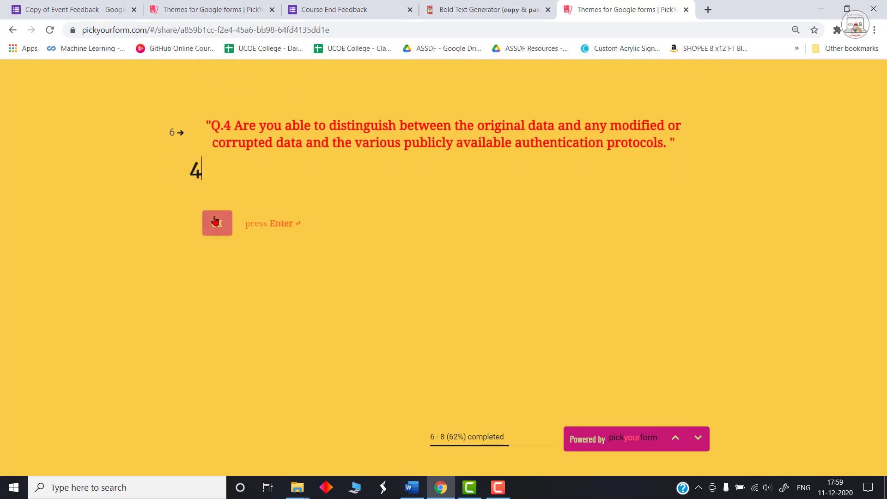
{"action": "left_click", "coordinate": [215, 221]}
{"action": "type", "text": "5"}
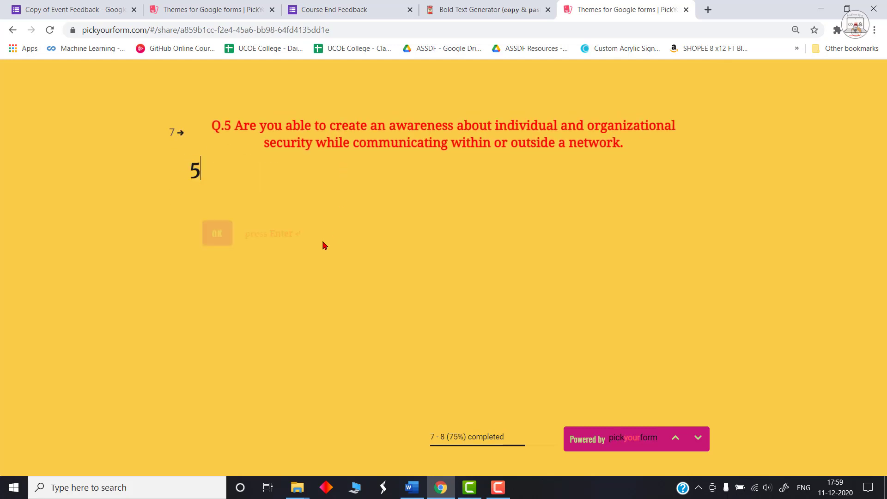
{"action": "left_click", "coordinate": [221, 226]}
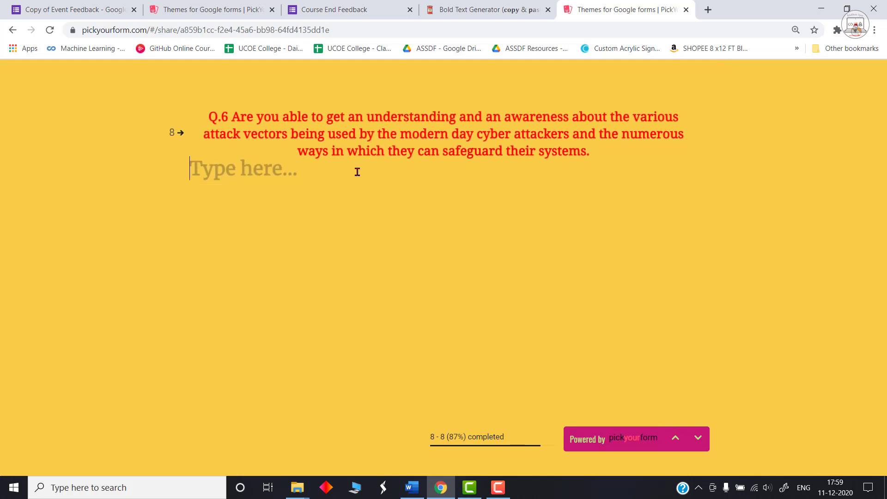
{"action": "type", "text": "5"}
{"action": "left_click", "coordinate": [221, 221]}
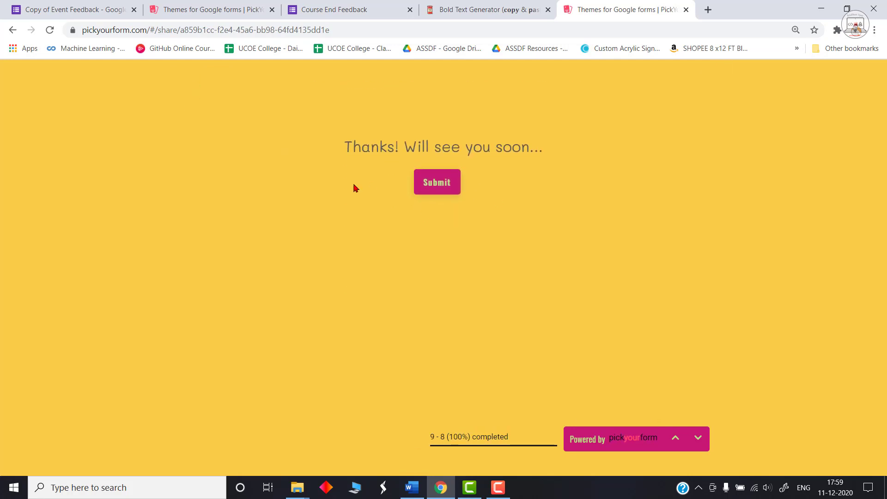
Submit the feedback, return to the form editor and dismiss the PickYourForm welcome dialog.
{"action": "left_click", "coordinate": [436, 187]}
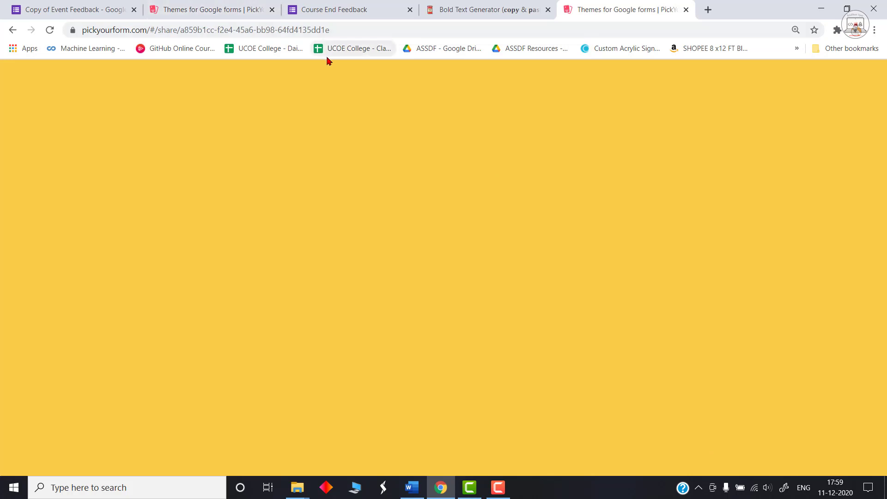
{"action": "left_click", "coordinate": [360, 9]}
{"action": "scroll", "coordinate": [580, 194], "scroll_direction": "up", "scroll_amount": 3}
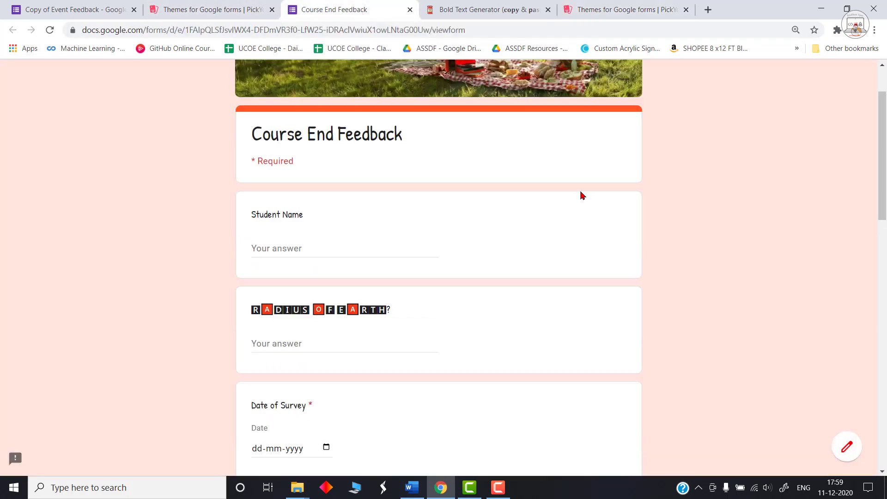
{"action": "key", "text": "ctrl+1"}
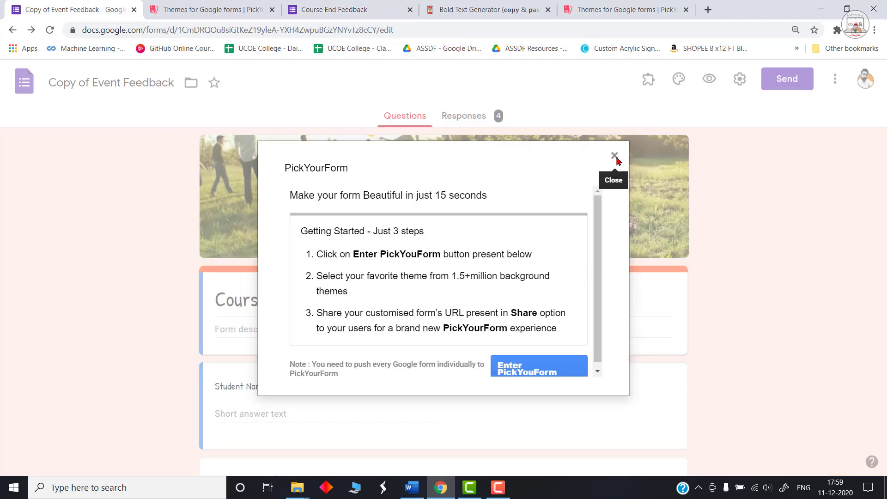
{"action": "left_click", "coordinate": [615, 156]}
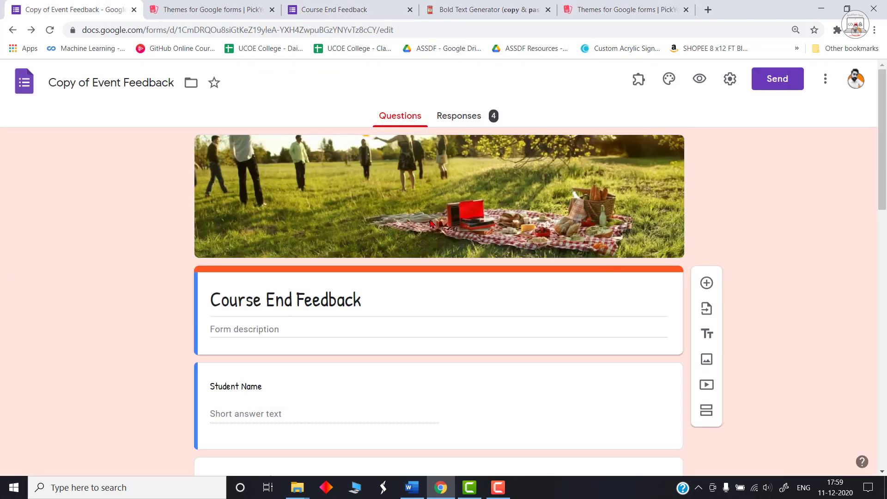
View the form's 4 collected responses and open them in the linked spreadsheet.
{"action": "left_click", "coordinate": [465, 121]}
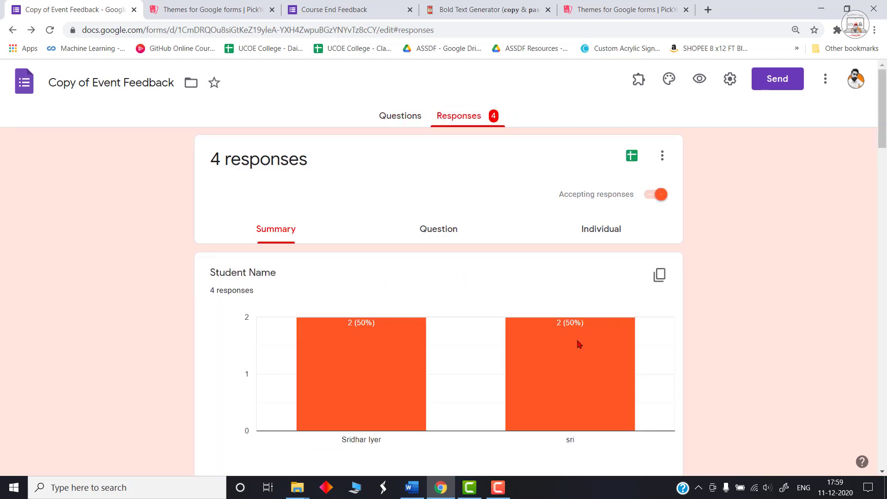
{"action": "scroll", "coordinate": [579, 342], "scroll_direction": "down", "scroll_amount": 4}
{"action": "scroll", "coordinate": [578, 341], "scroll_direction": "up", "scroll_amount": 4}
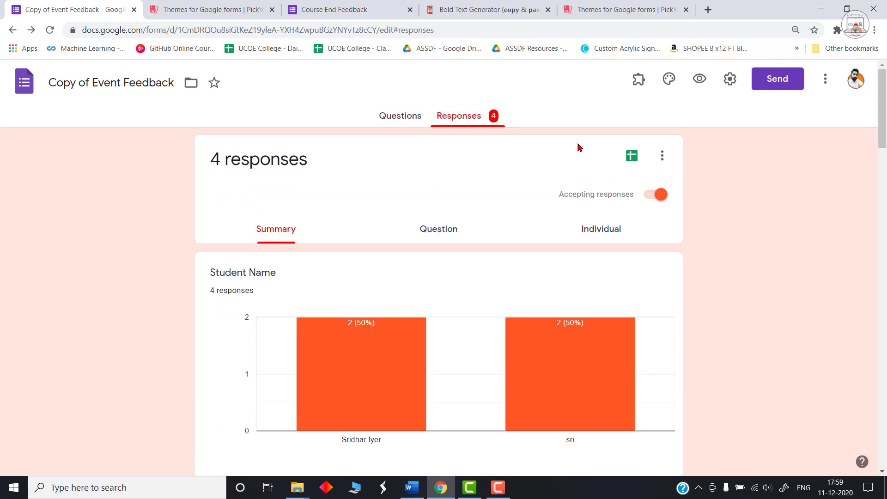
{"action": "left_click", "coordinate": [632, 156]}
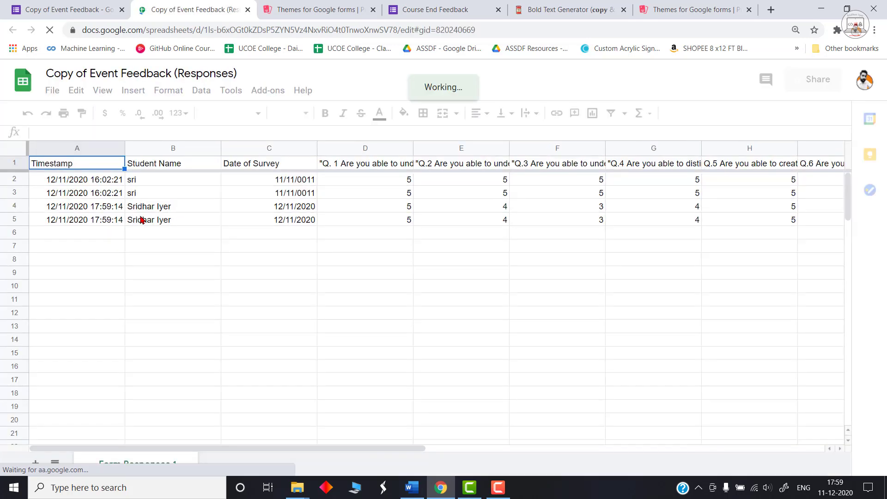
Check the new row's timestamp, name and rating, then go back to the PickYourForm theme editor.
{"action": "left_click", "coordinate": [81, 221]}
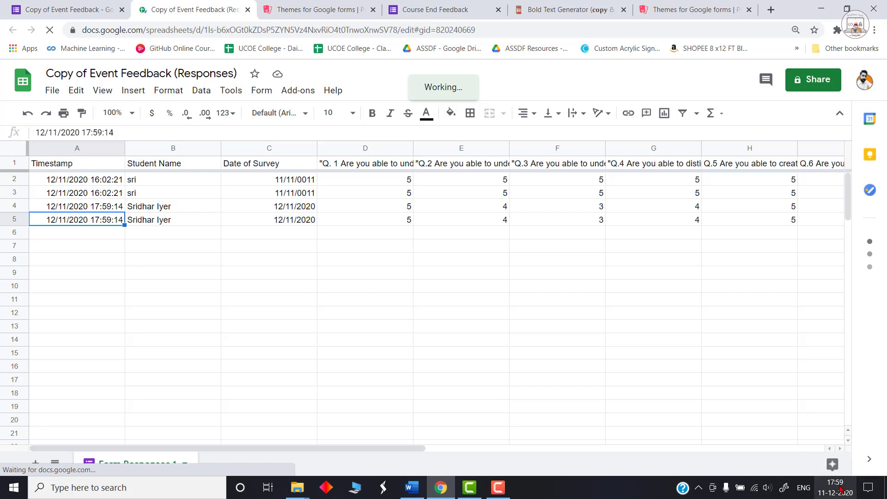
{"action": "left_click", "coordinate": [134, 225]}
{"action": "left_click_drag", "start_coordinate": [246, 448], "coordinate": [159, 441]}
{"action": "left_click", "coordinate": [479, 219]}
{"action": "left_click", "coordinate": [354, 6]}
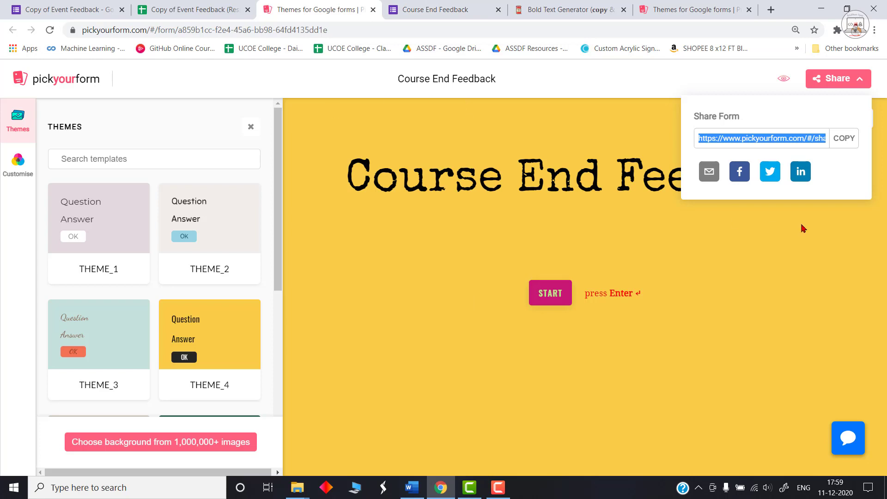
{"action": "left_click", "coordinate": [830, 237]}
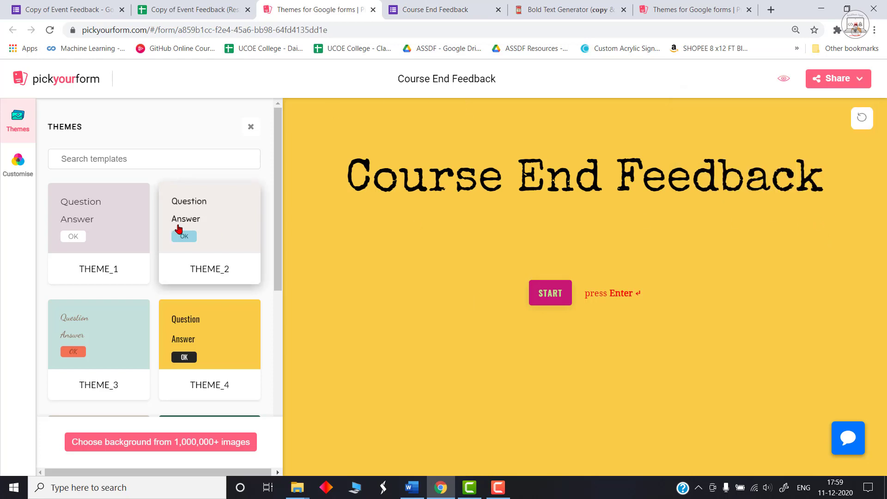